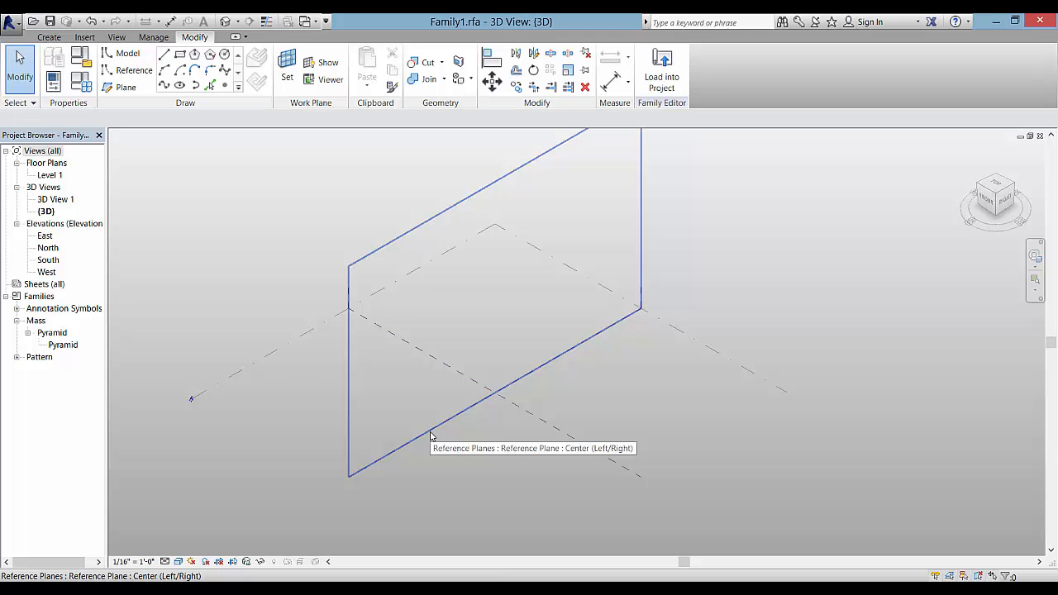
# Draw a closed L-shaped outline of model lines on Level 1
pyautogui.click(281, 357)
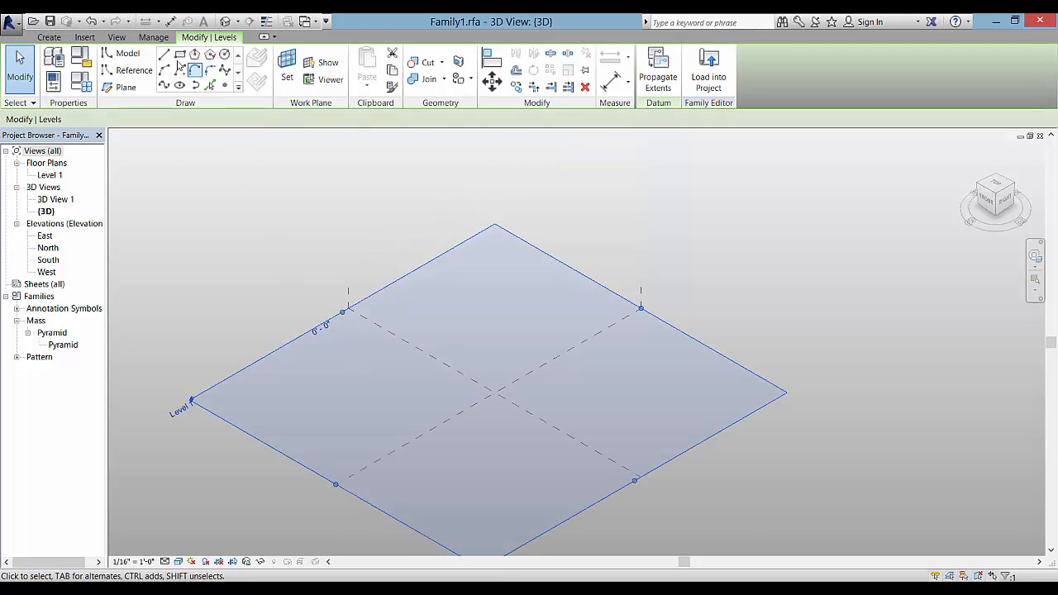
pyautogui.click(164, 55)
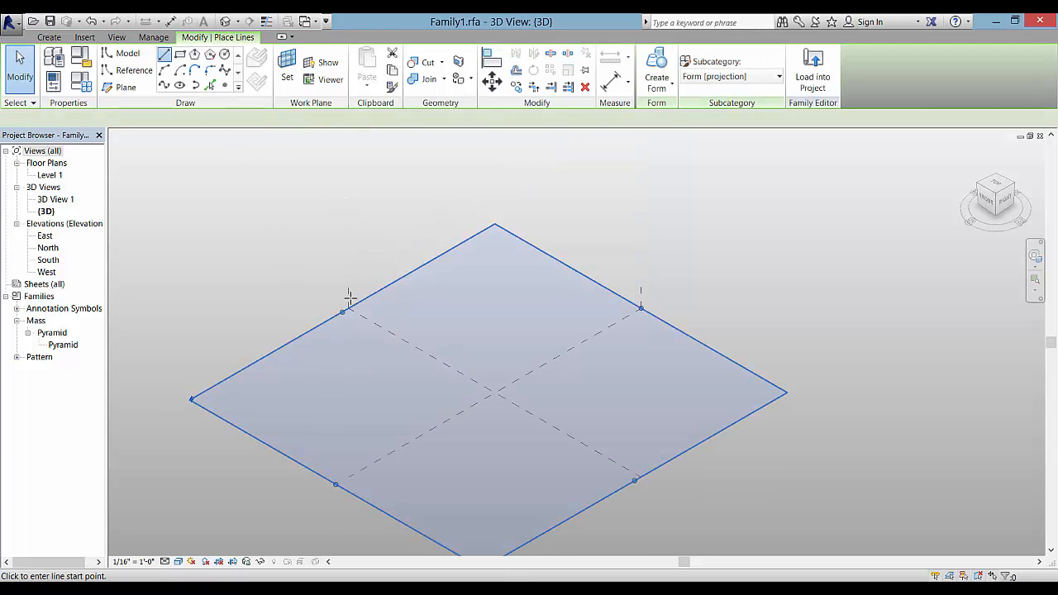
pyautogui.click(353, 386)
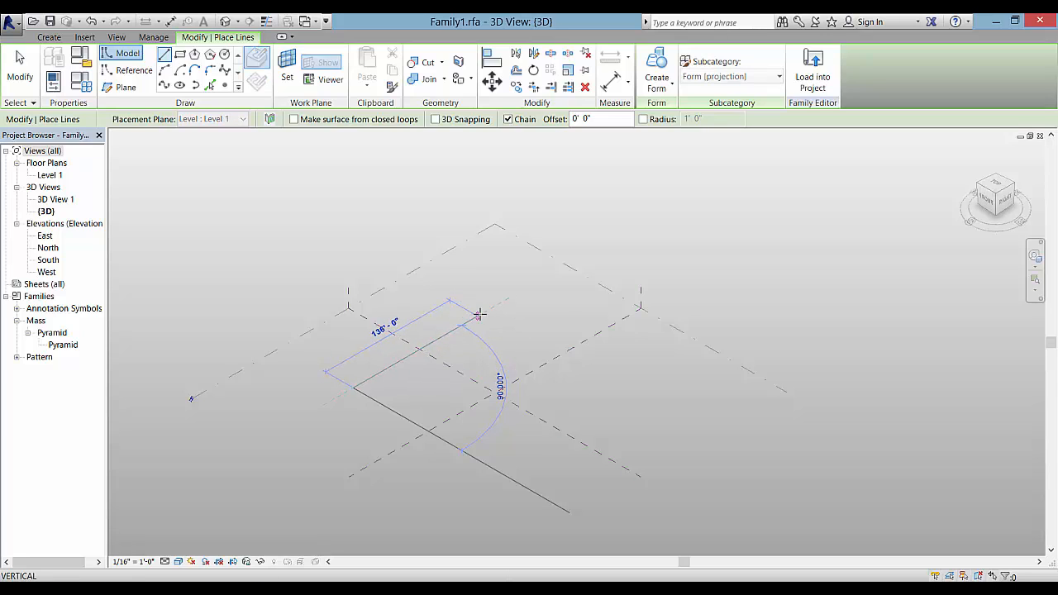
pyautogui.click(478, 315)
pyautogui.click(596, 385)
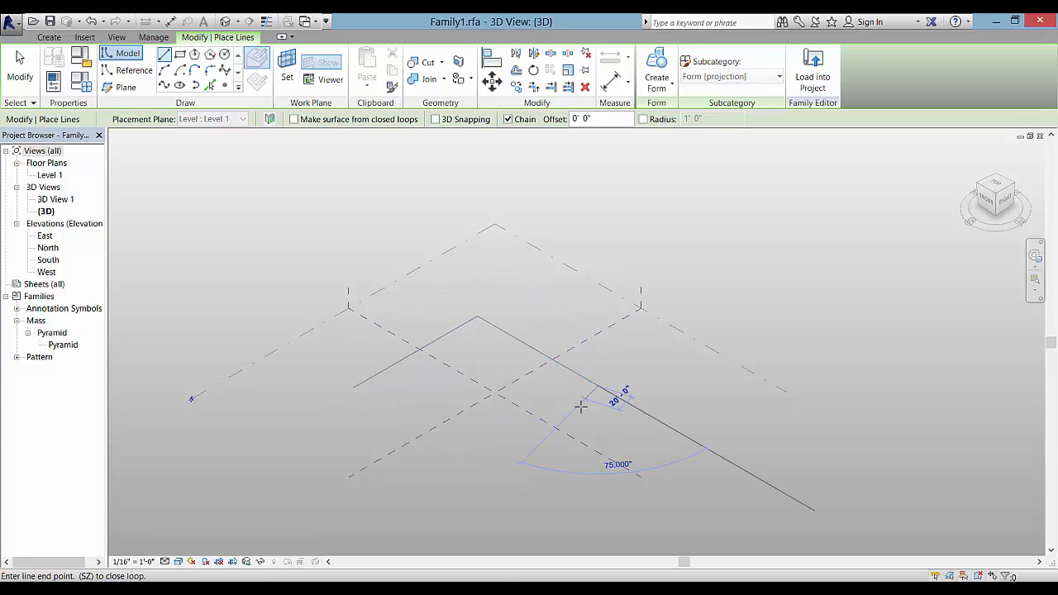
pyautogui.click(554, 411)
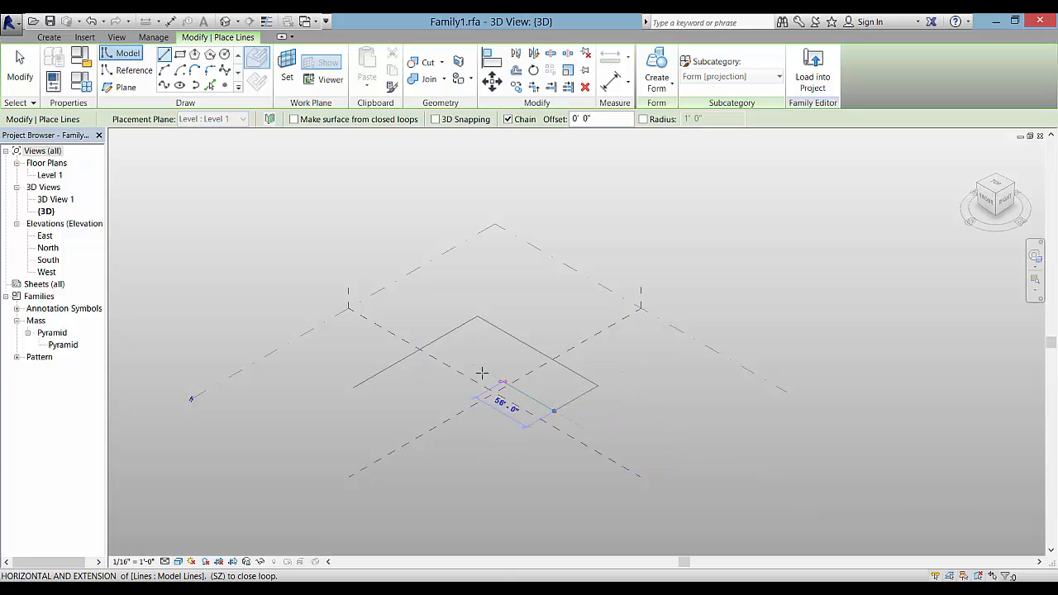
pyautogui.click(475, 365)
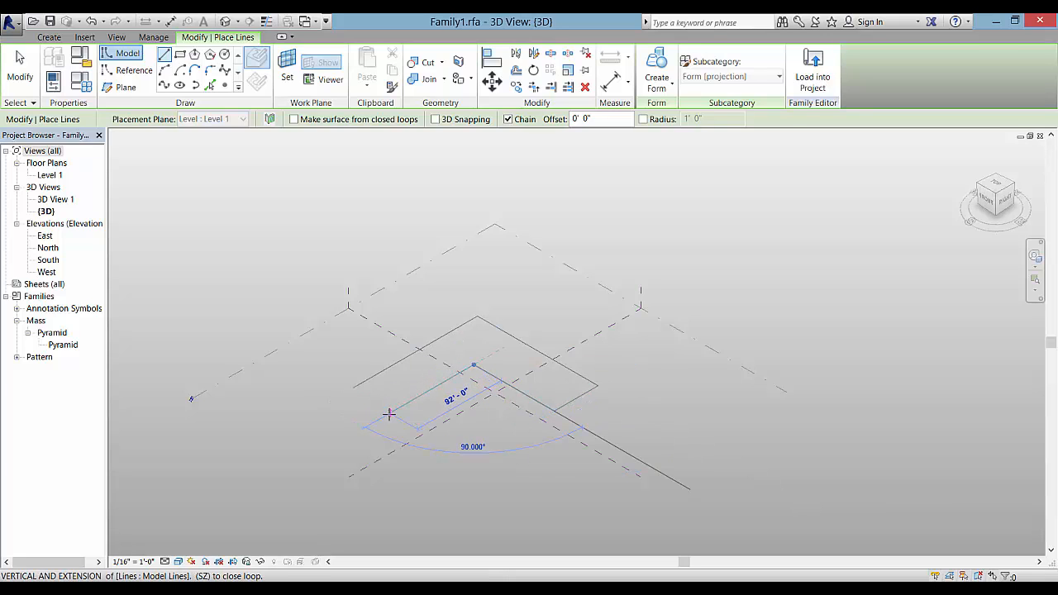
pyautogui.click(392, 412)
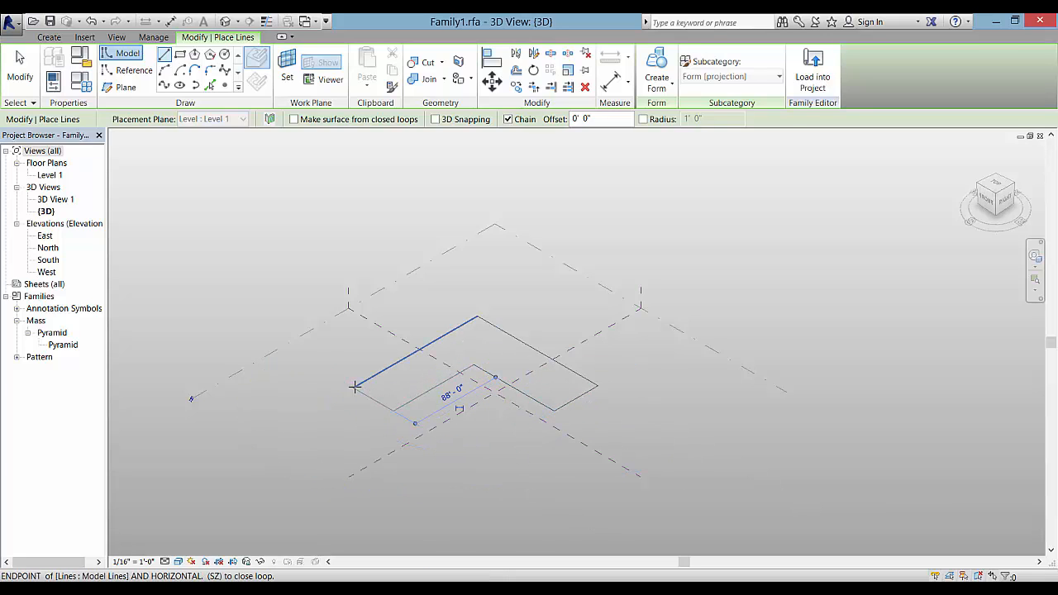
pyautogui.click(355, 387)
pyautogui.rightClick(347, 367)
pyautogui.click(377, 375)
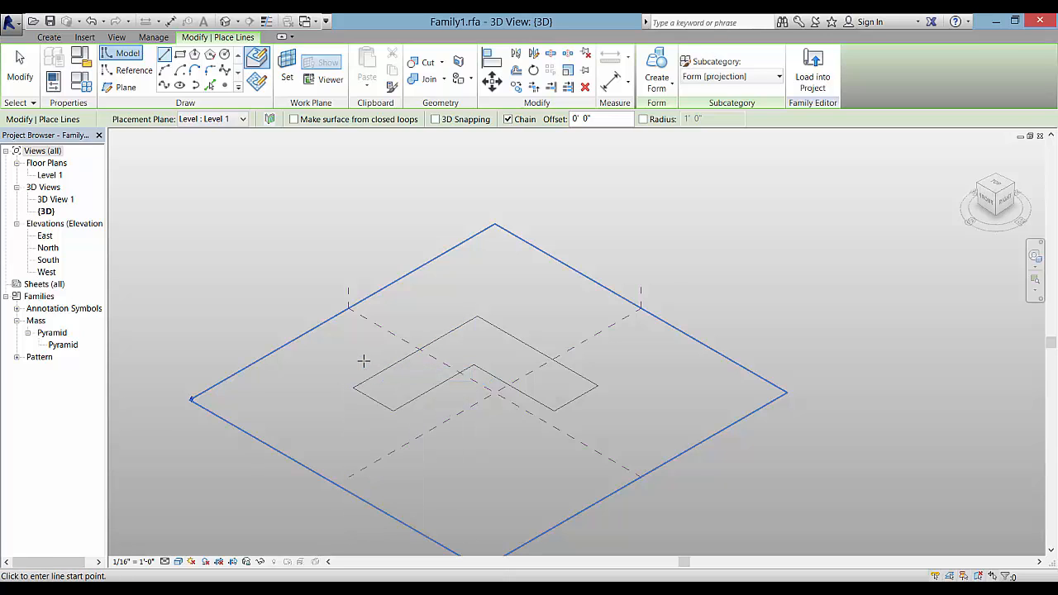
pyautogui.press('Escape')
pyautogui.press('Tab')
# Extrude the L outline into a solid form and lower its height to about 20'
pyautogui.click(376, 377)
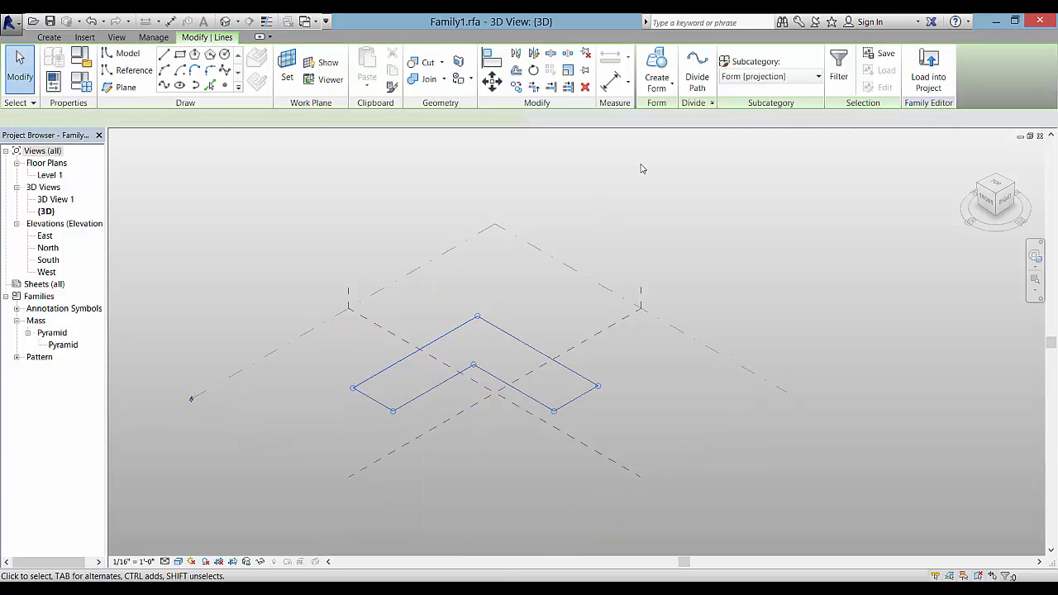
pyautogui.click(650, 82)
pyautogui.click(683, 108)
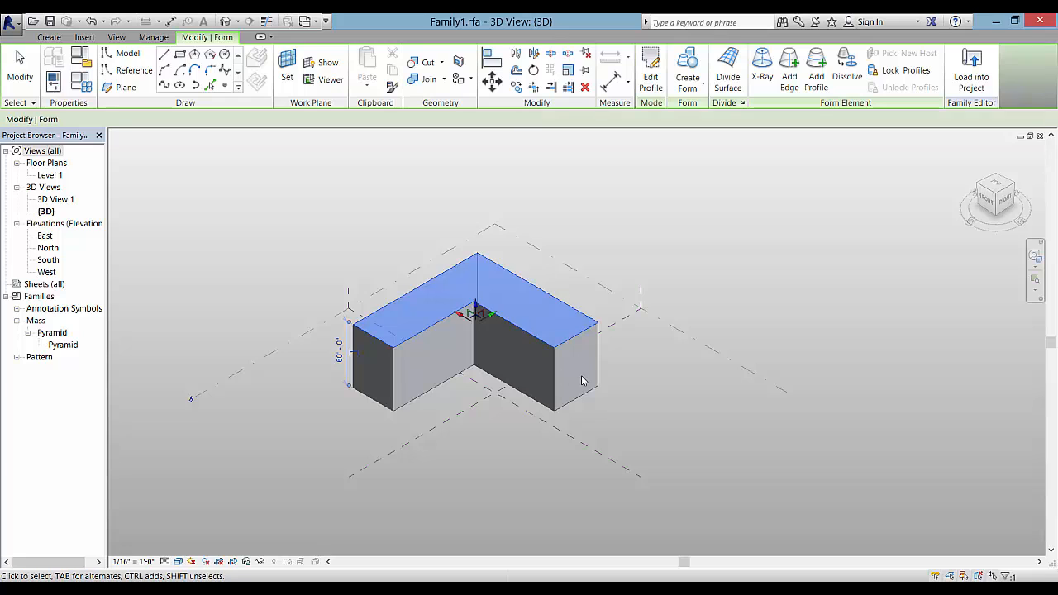
pyautogui.moveTo(476, 306); pyautogui.dragTo(474, 349)
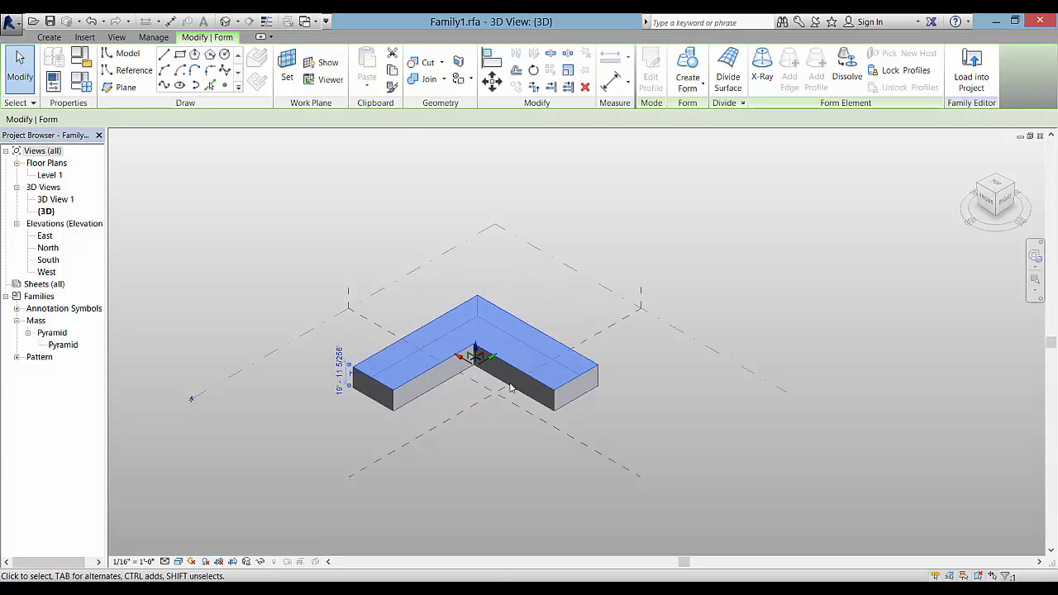
pyautogui.click(440, 473)
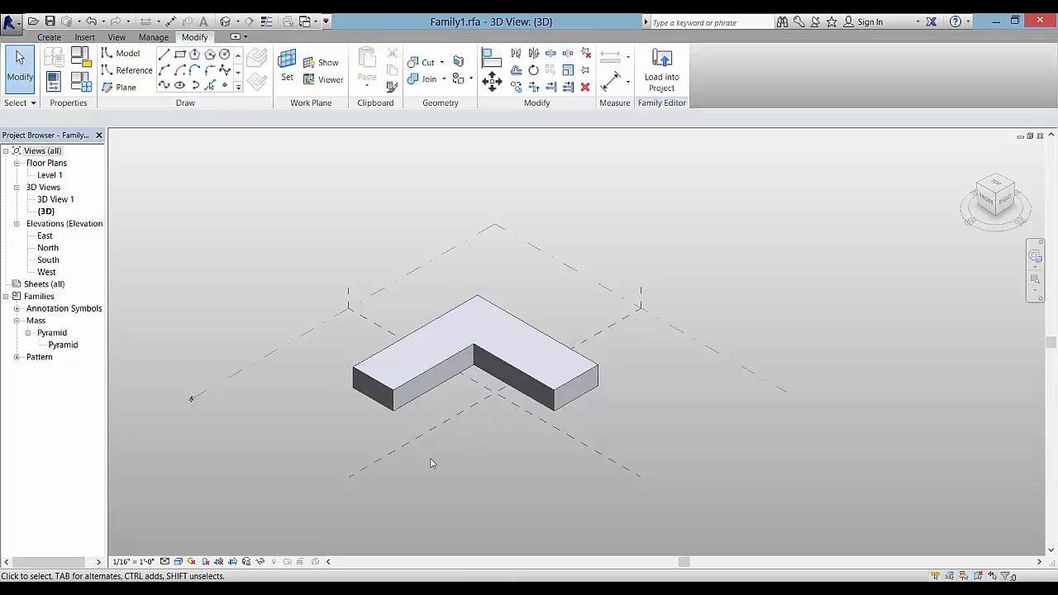
# Sketch a rectangle on Level 1 off the L mass's left end
pyautogui.click(282, 354)
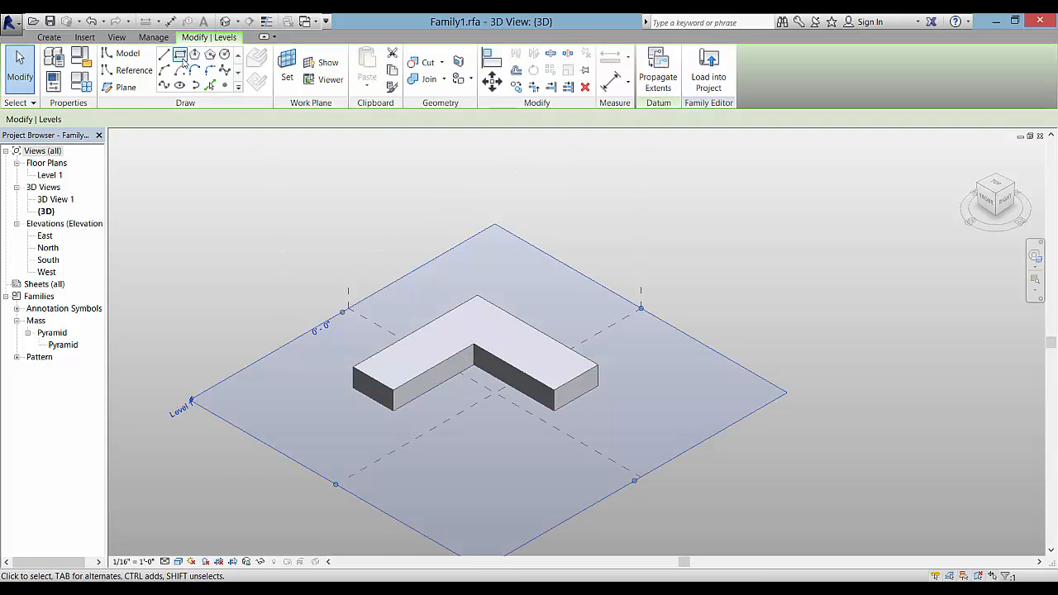
pyautogui.click(179, 55)
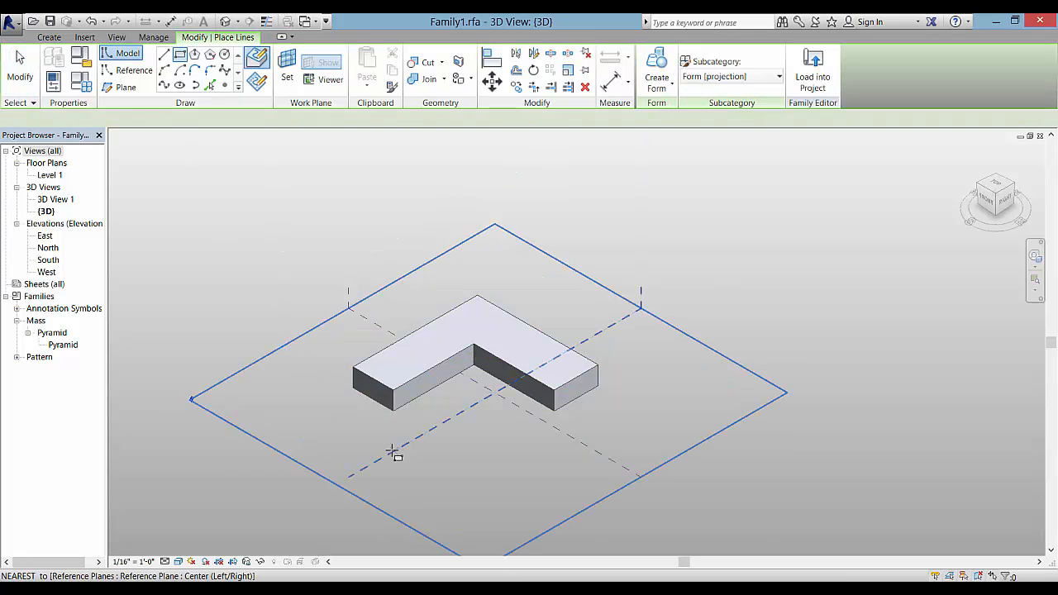
pyautogui.click(394, 406)
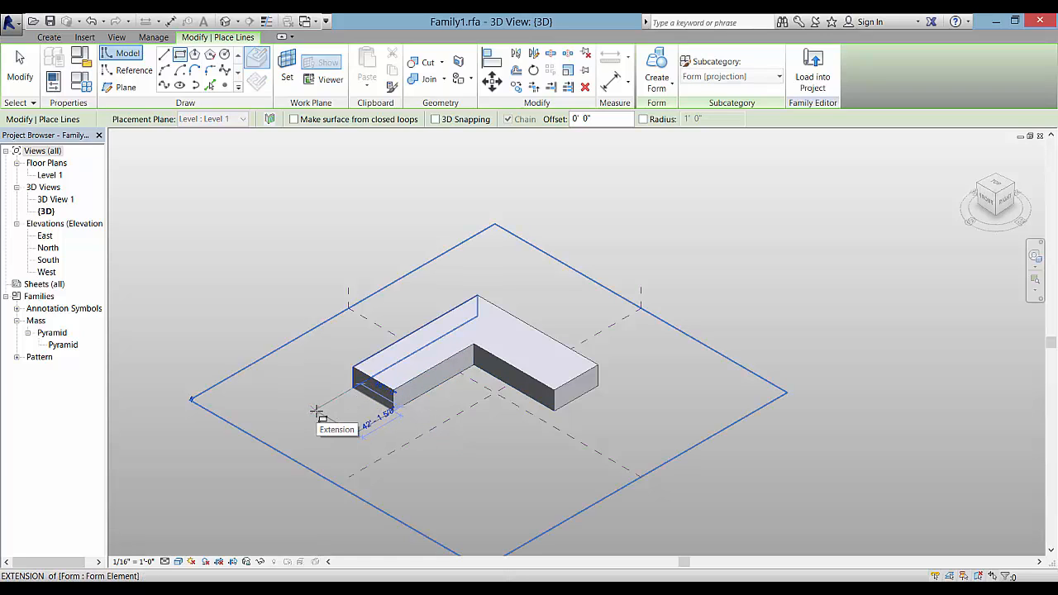
pyautogui.click(317, 409)
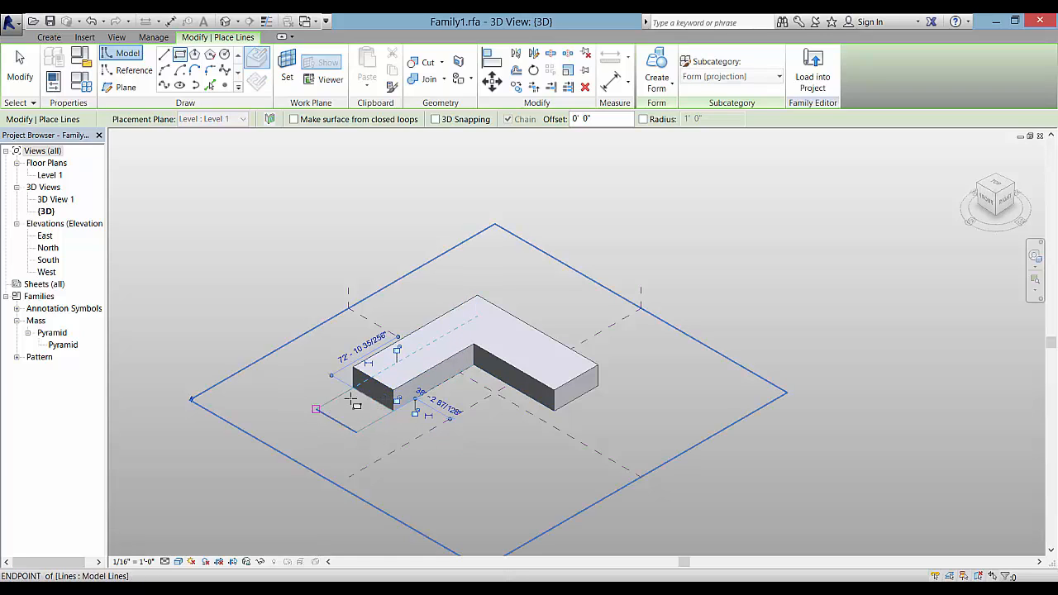
# Cancel the misplaced rectangle attempts at the L's far end
pyautogui.click(599, 388)
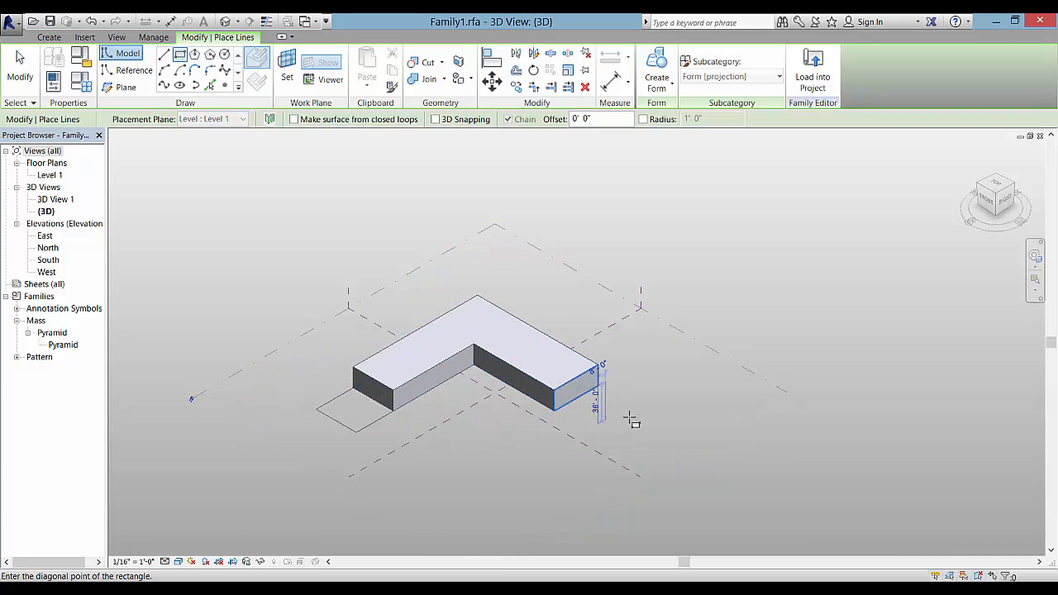
pyautogui.press('Escape')
pyautogui.click(711, 347)
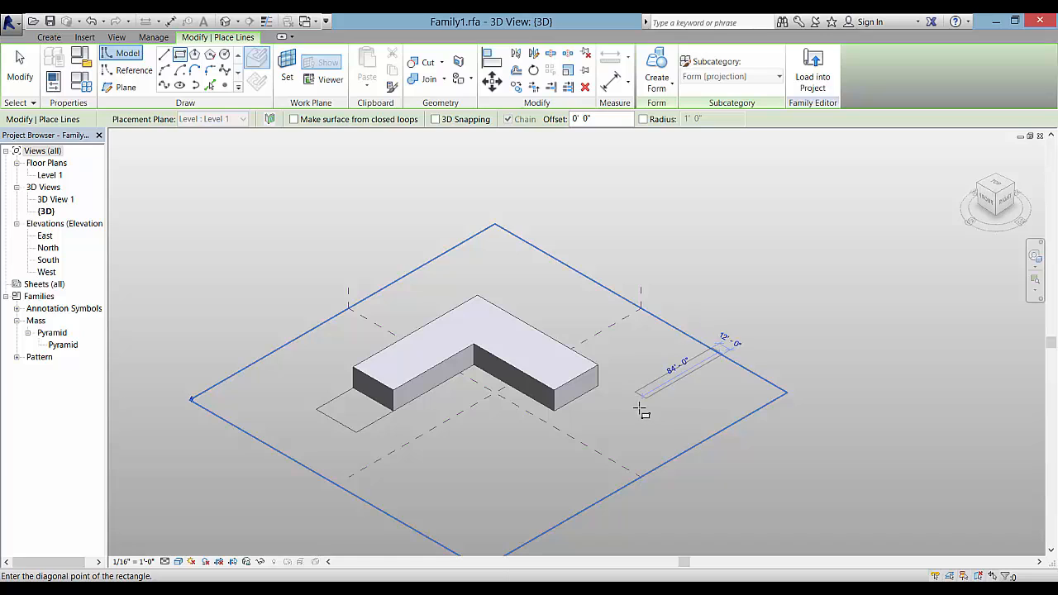
pyautogui.press('Escape')
pyautogui.press('Escape')
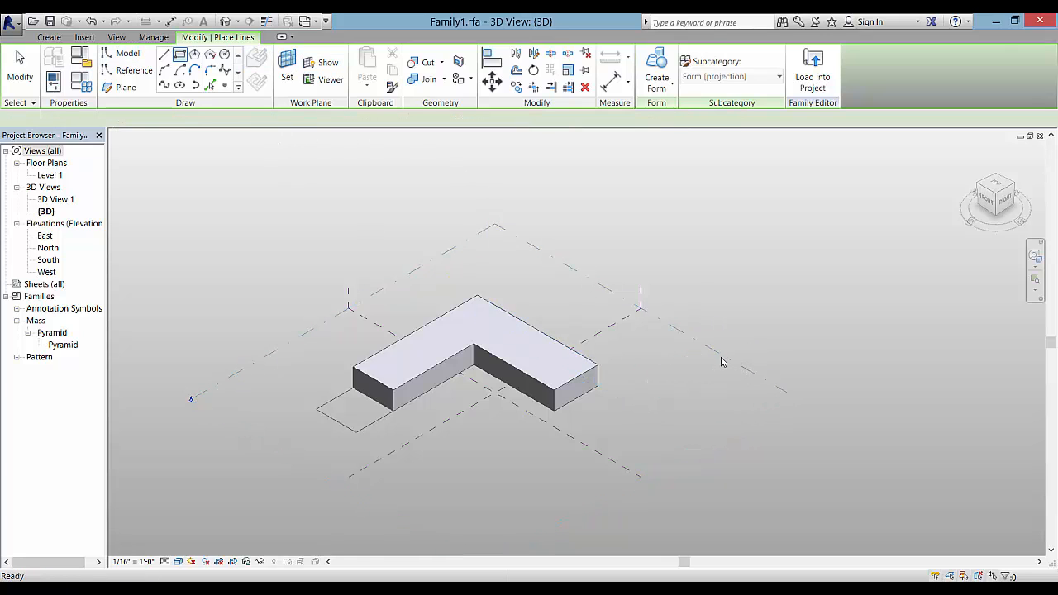
pyautogui.press('Escape')
# Sketch a rectangle on Level 1 off the L's right end and select it
pyautogui.click(713, 354)
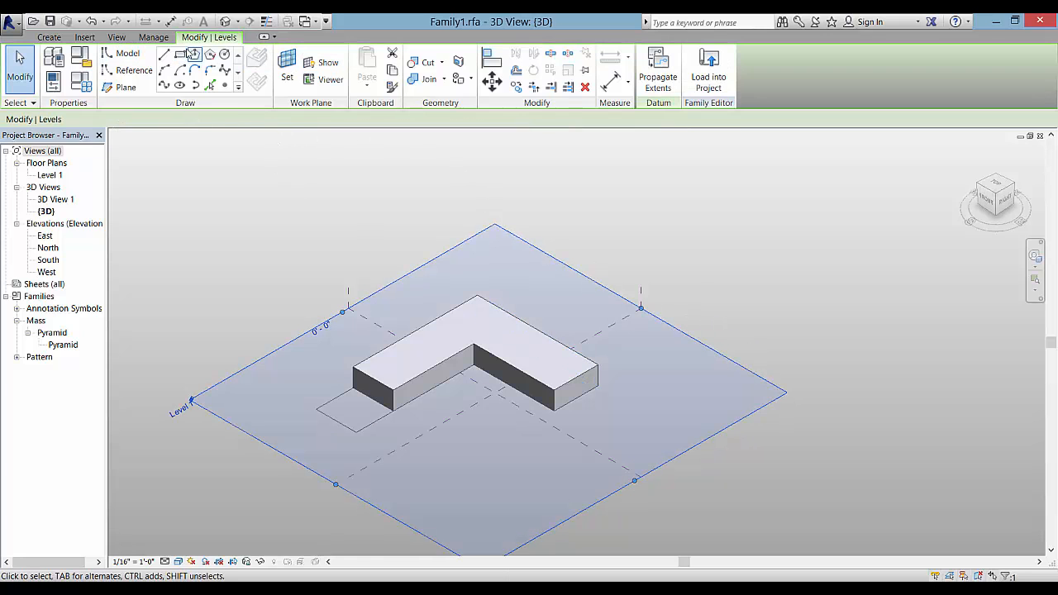
pyautogui.click(181, 53)
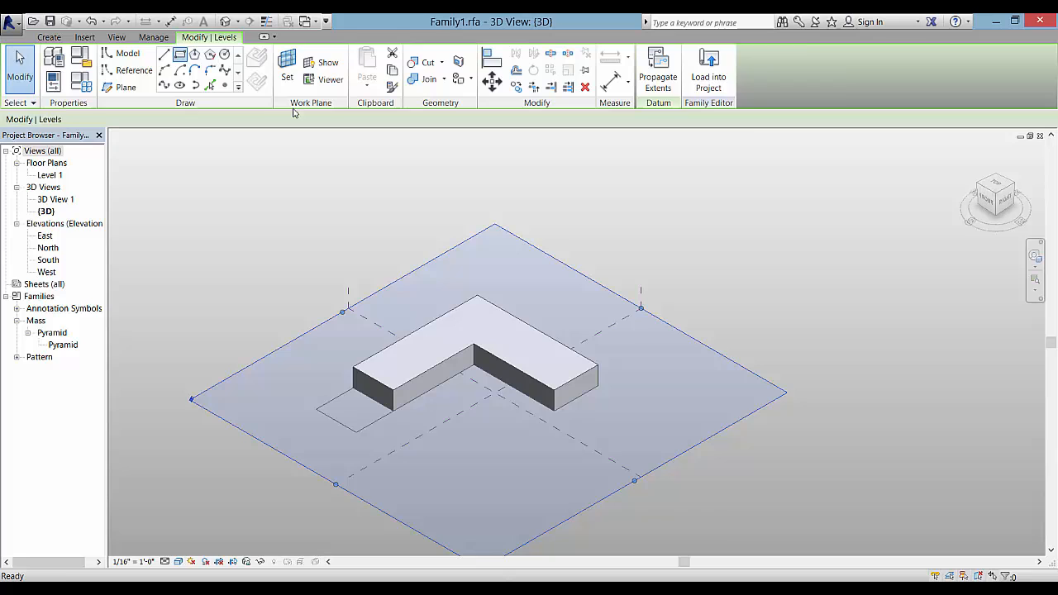
pyautogui.click(598, 386)
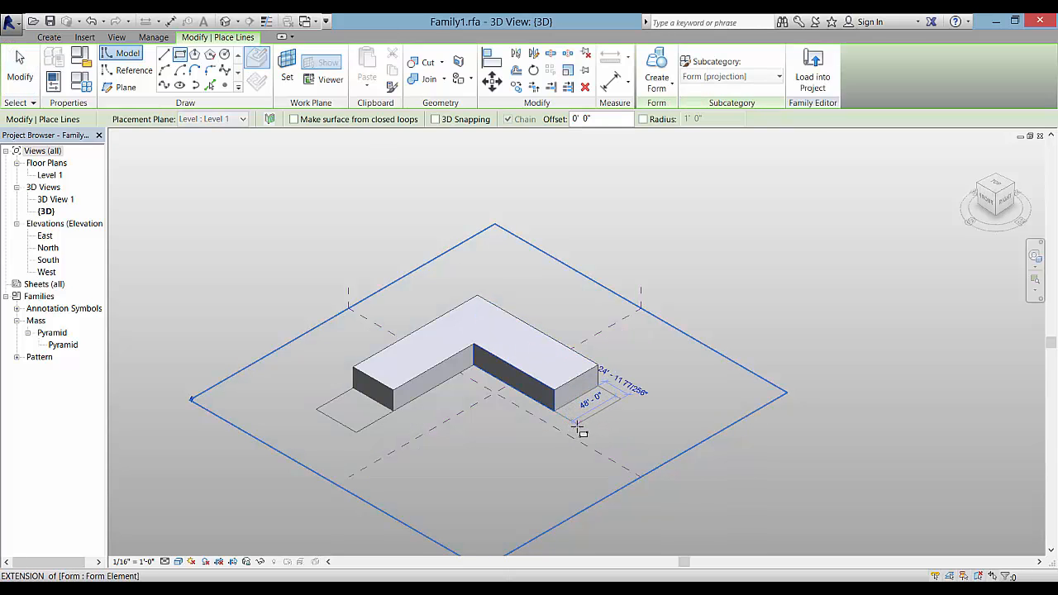
pyautogui.click(587, 437)
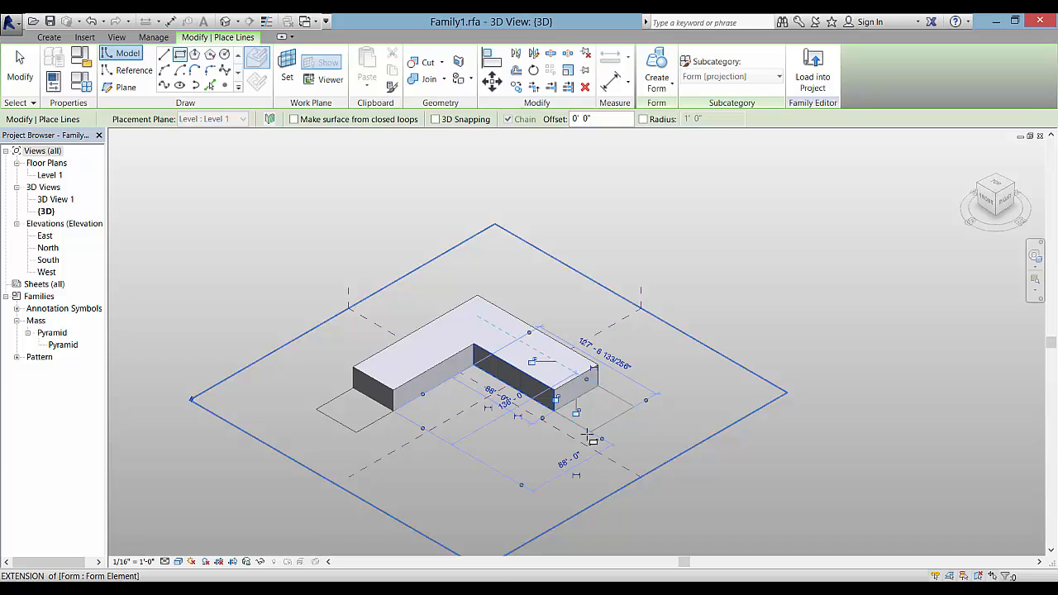
pyautogui.press('Escape')
pyautogui.press('Escape')
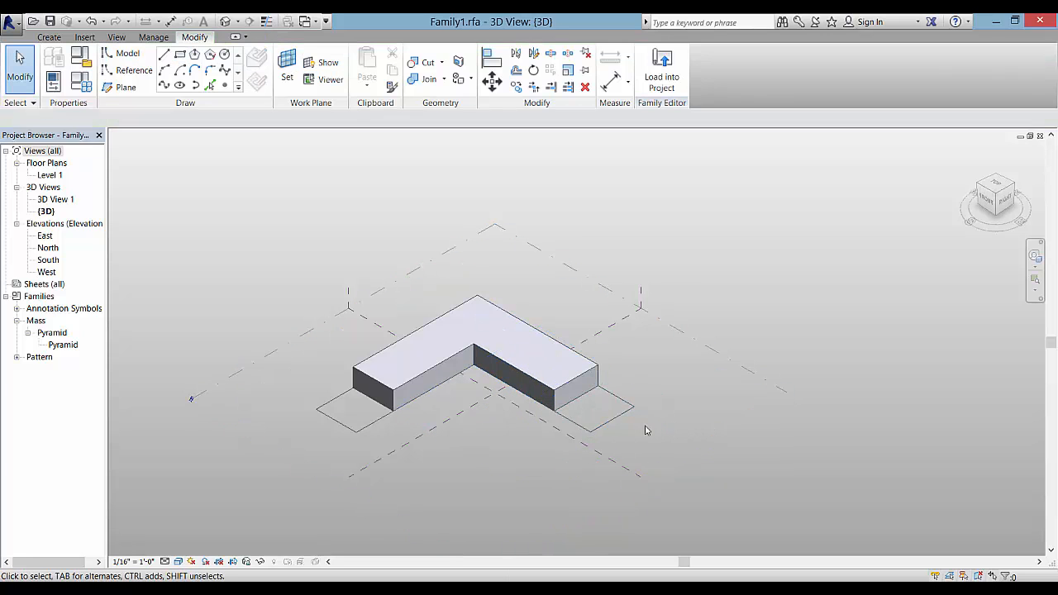
pyautogui.click(603, 426)
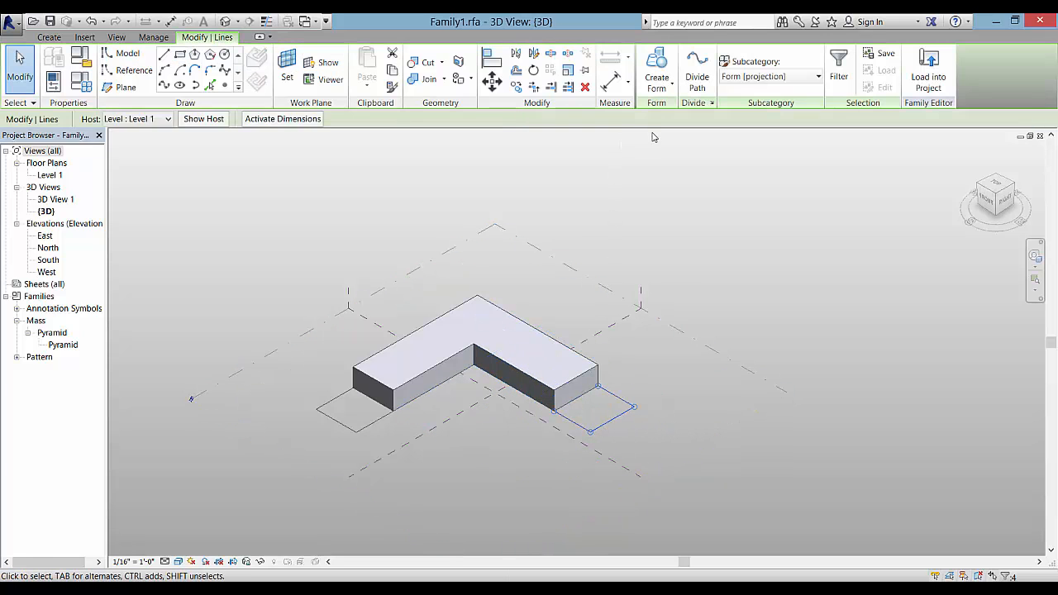
# Extrude the right-end rectangle into a solid and raise it into a tall tower
pyautogui.click(662, 94)
pyautogui.click(665, 109)
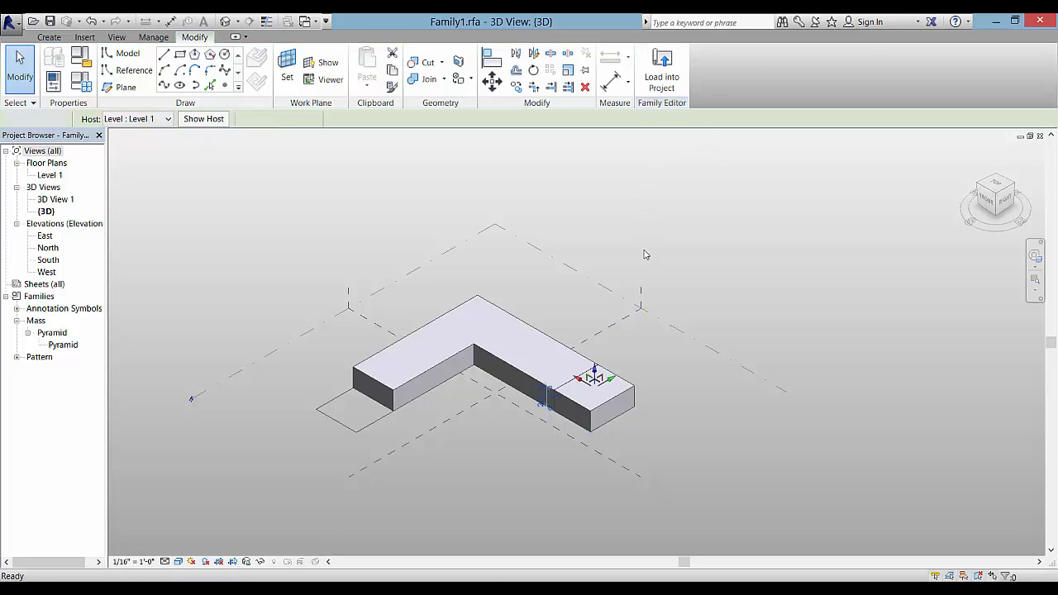
pyautogui.moveTo(601, 376); pyautogui.dragTo(601, 240)
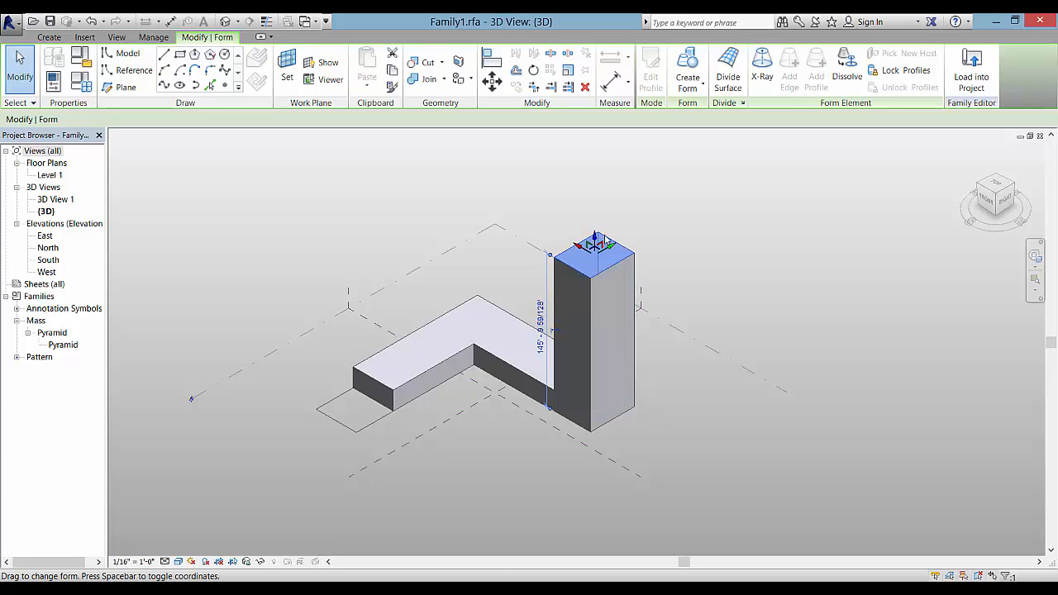
pyautogui.click(374, 429)
# Extrude the left-end rectangle and pull its top up into a matching tall tower
pyautogui.click(380, 413)
pyautogui.click(650, 66)
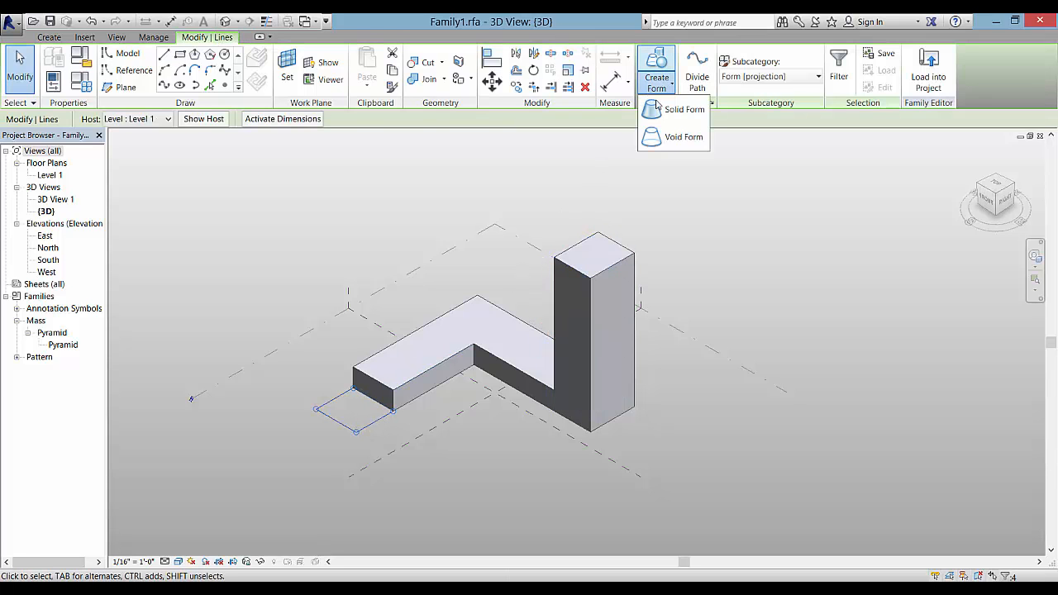
pyautogui.click(677, 107)
pyautogui.click(357, 382)
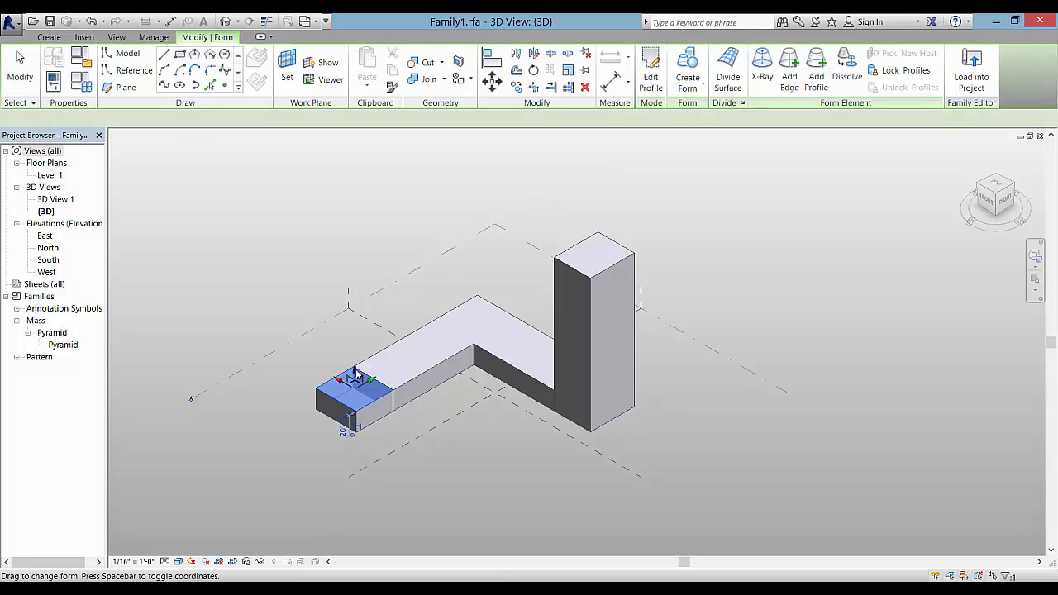
pyautogui.moveTo(355, 369); pyautogui.dragTo(357, 241)
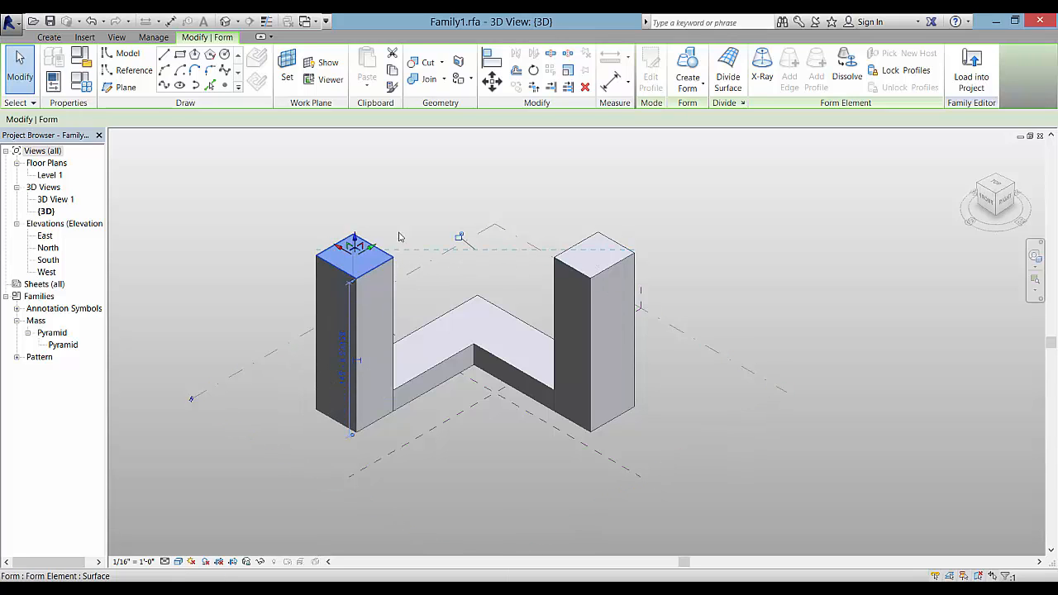
pyautogui.click(384, 208)
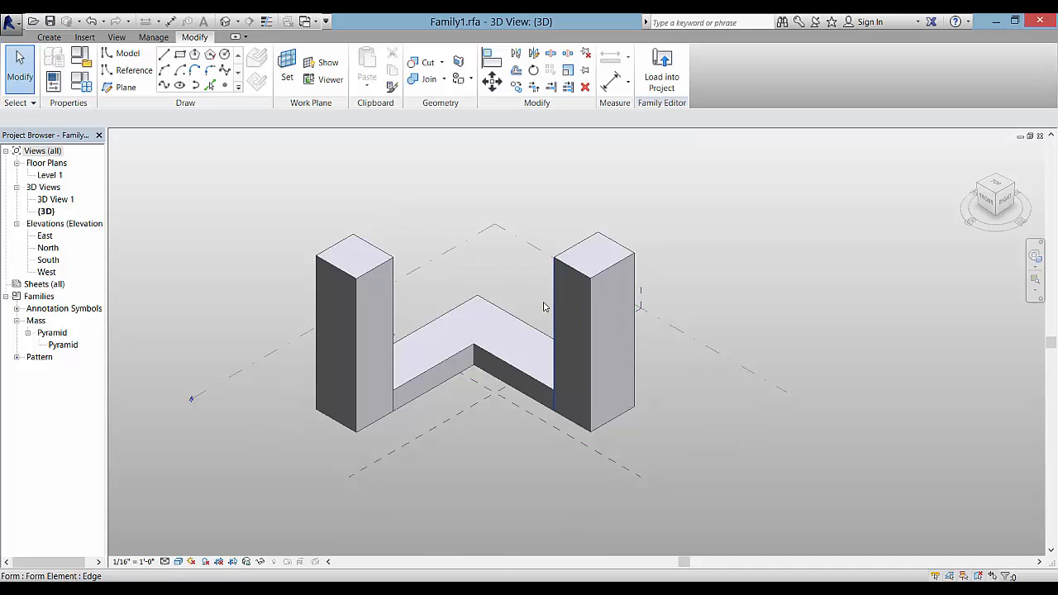
pyautogui.scroll(3, 546, 304)
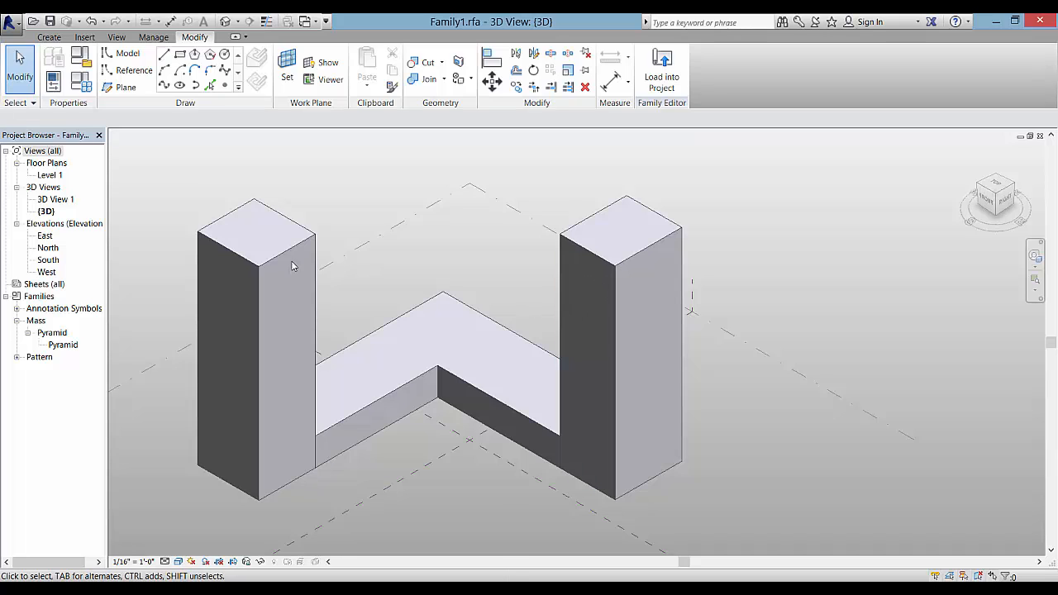
pyautogui.press('Tab')
pyautogui.press('Tab')
pyautogui.press('Tab')
pyautogui.press('Tab')
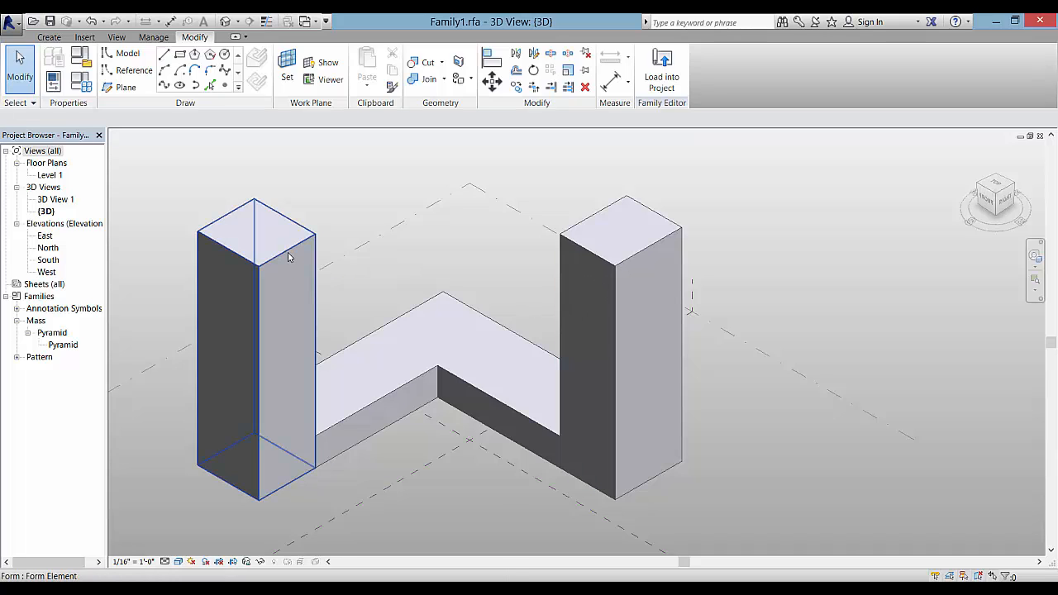
pyautogui.press('Tab')
pyautogui.press('Tab')
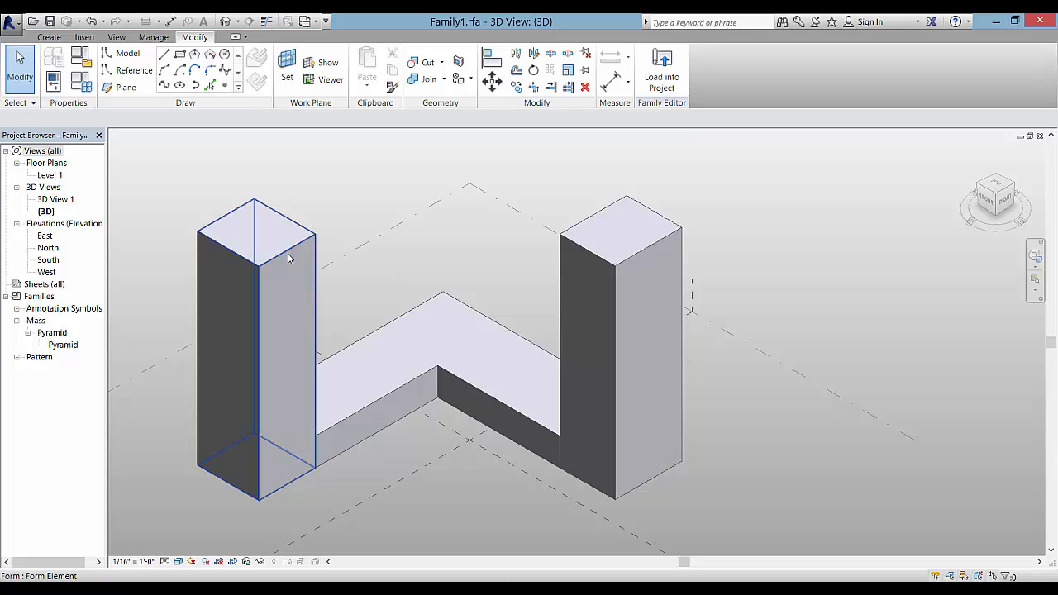
# Sketch a rectangle on the upper part of the left tower's inner face and select it
pyautogui.click(181, 57)
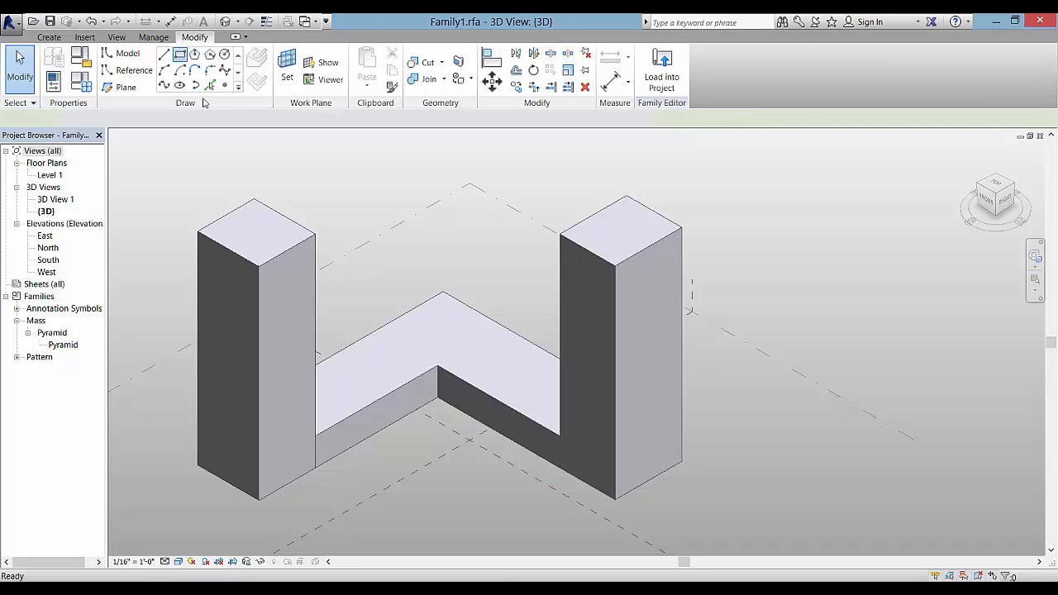
pyautogui.click(259, 267)
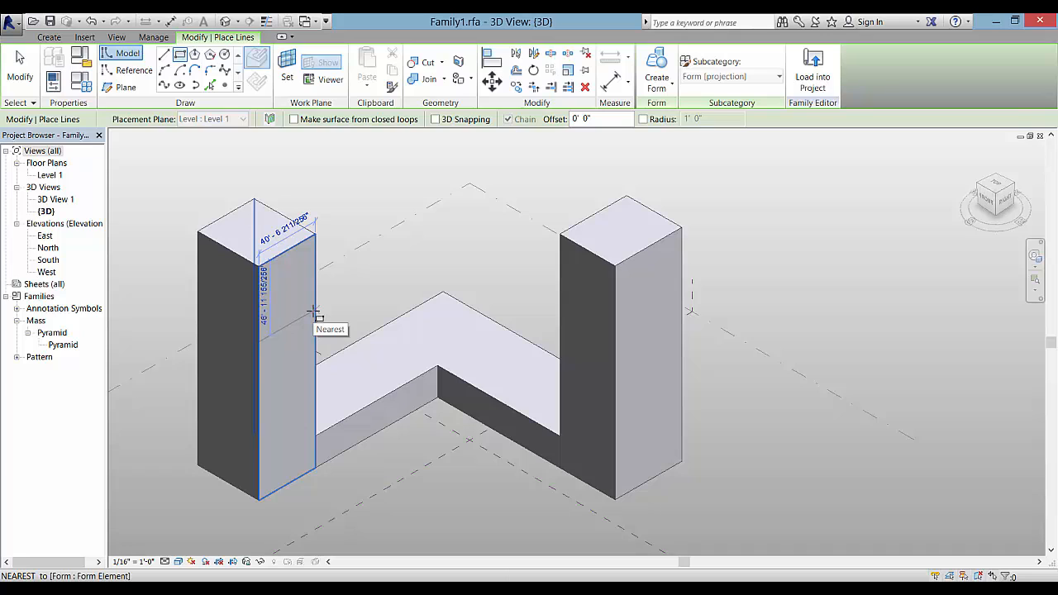
pyautogui.click(315, 311)
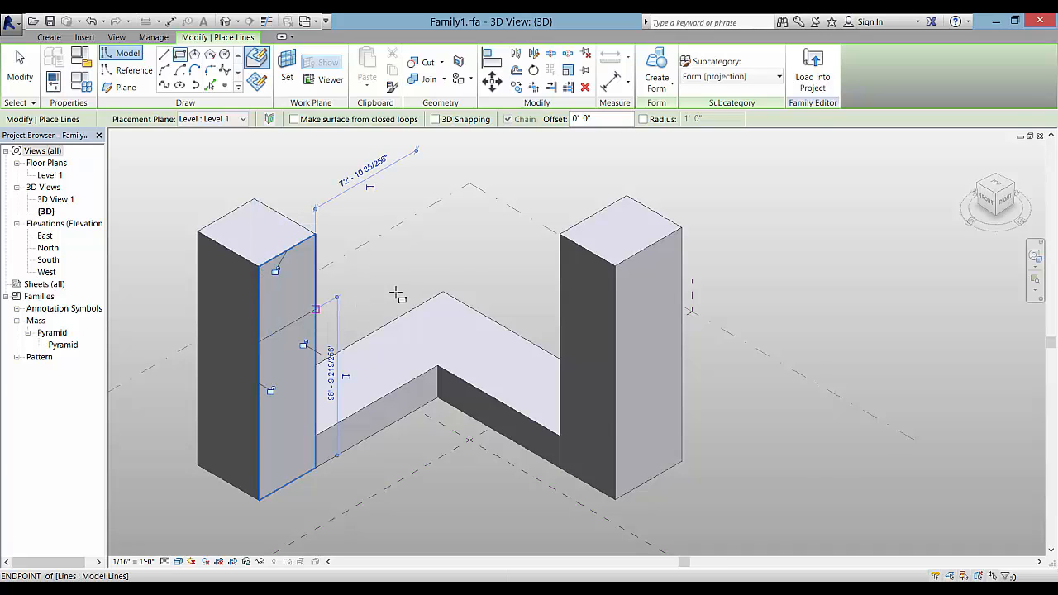
pyautogui.press('Escape')
pyautogui.press('Escape')
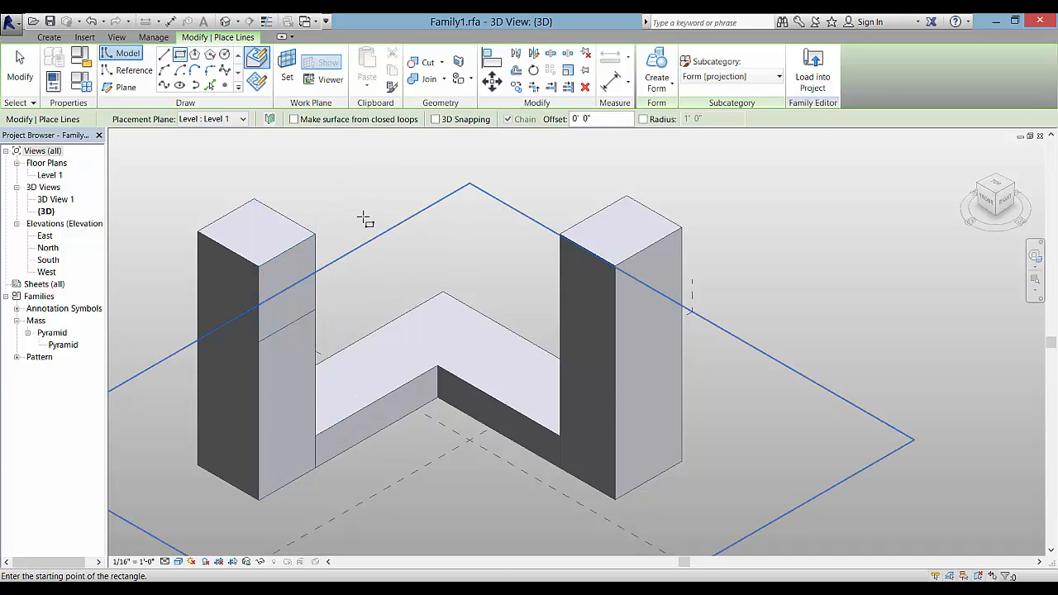
pyautogui.click(317, 253)
# Extrude the rectangle into a solid box pushed outward from the left tower
pyautogui.click(656, 83)
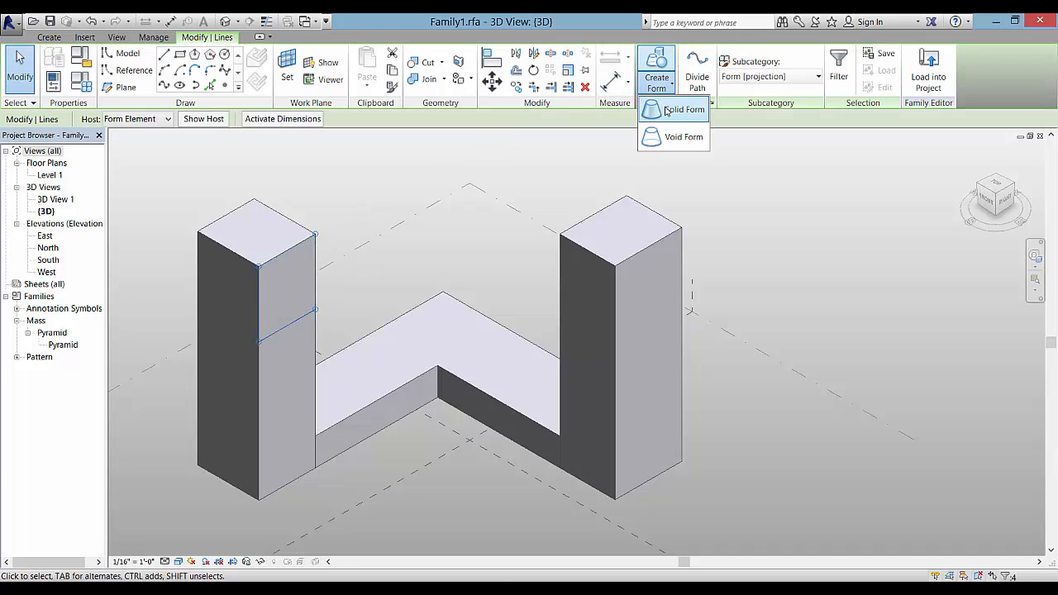
pyautogui.click(666, 111)
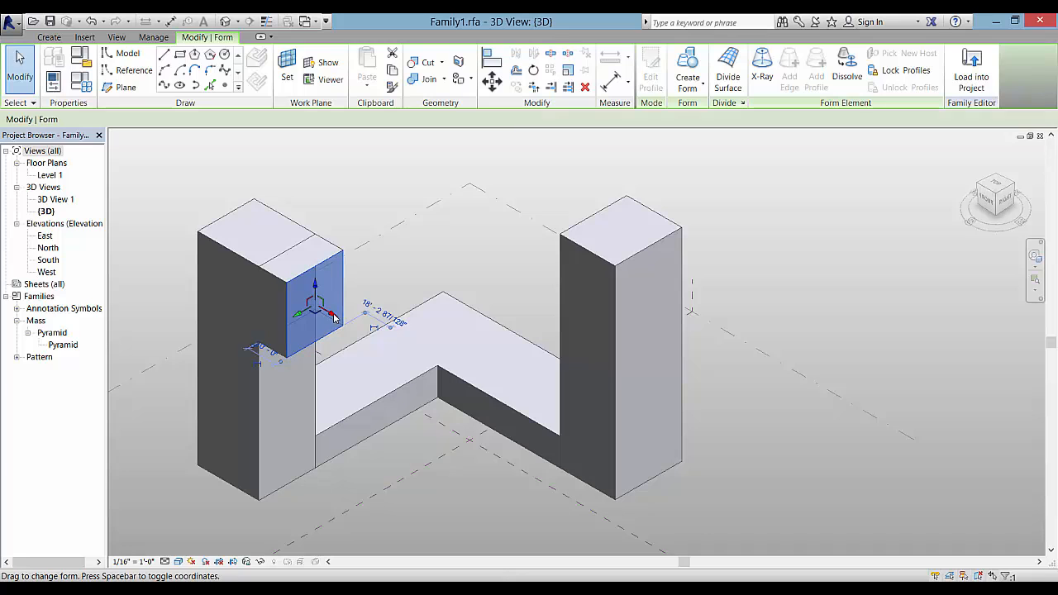
pyautogui.moveTo(334, 318); pyautogui.dragTo(358, 332)
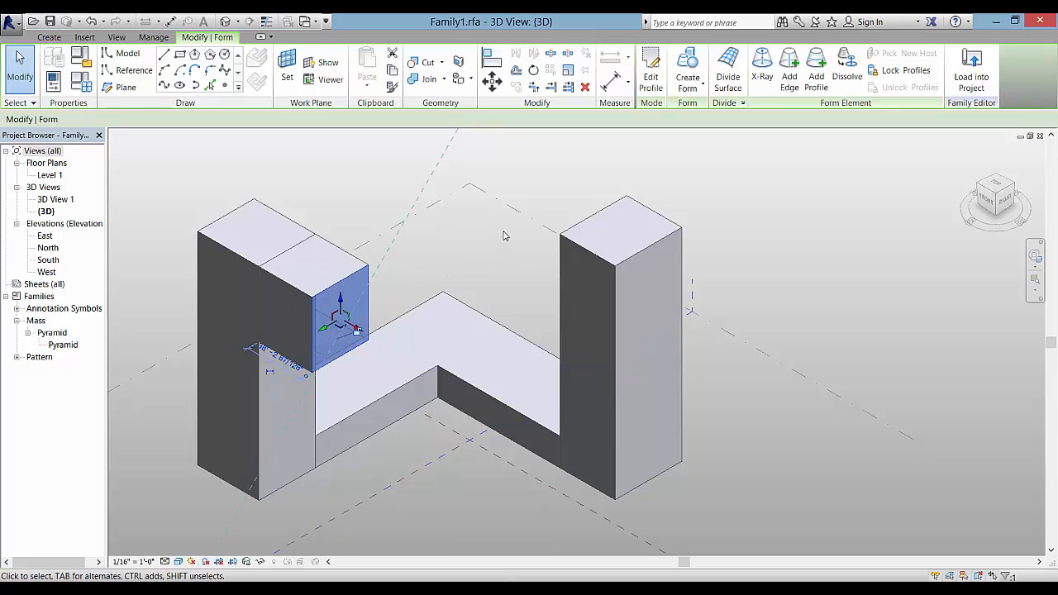
pyautogui.click(530, 208)
pyautogui.moveTo(530, 207); pyautogui.dragTo(601, 225, button='middle')
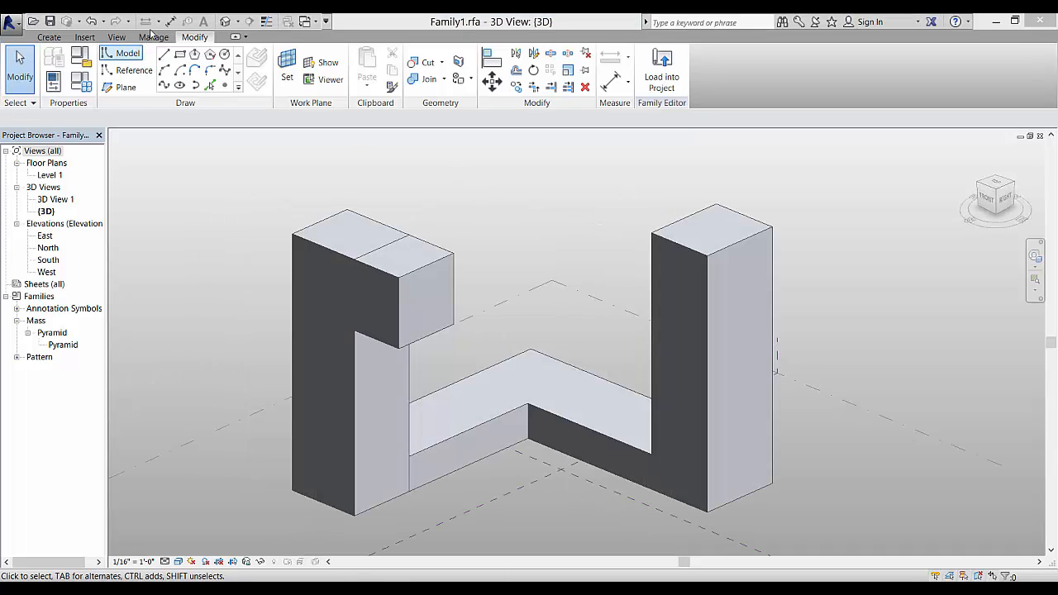
pyautogui.click(179, 54)
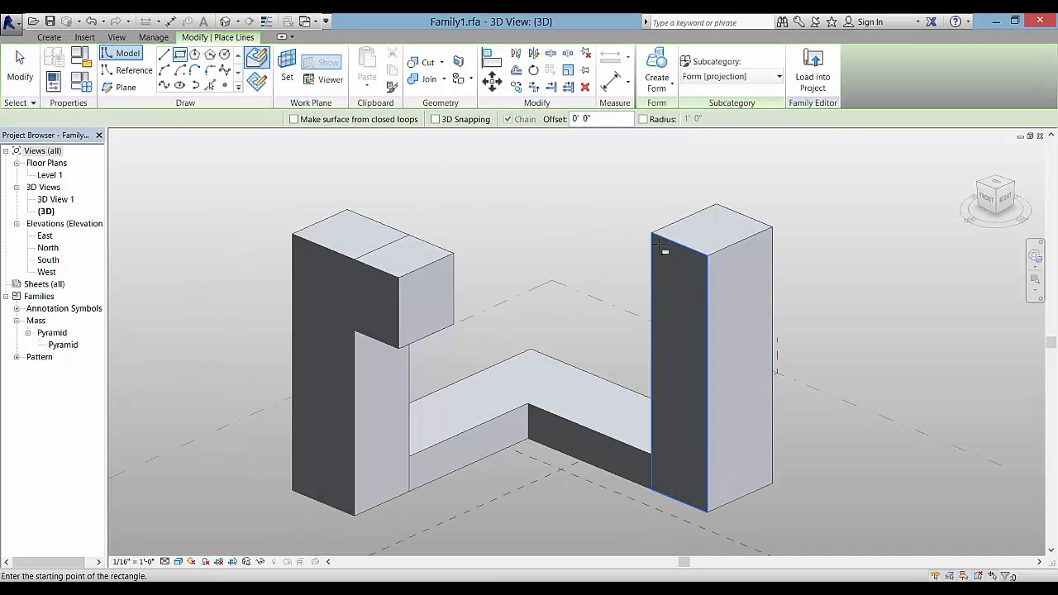
# Sketch a rectangle on the upper part of the right tower's face and select it
pyautogui.click(707, 254)
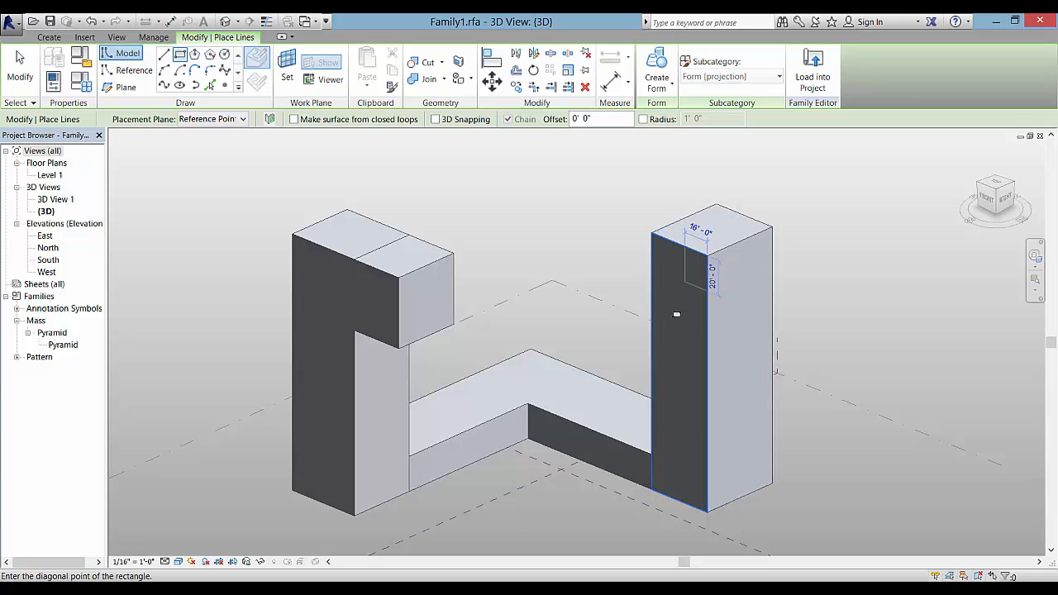
pyautogui.click(653, 339)
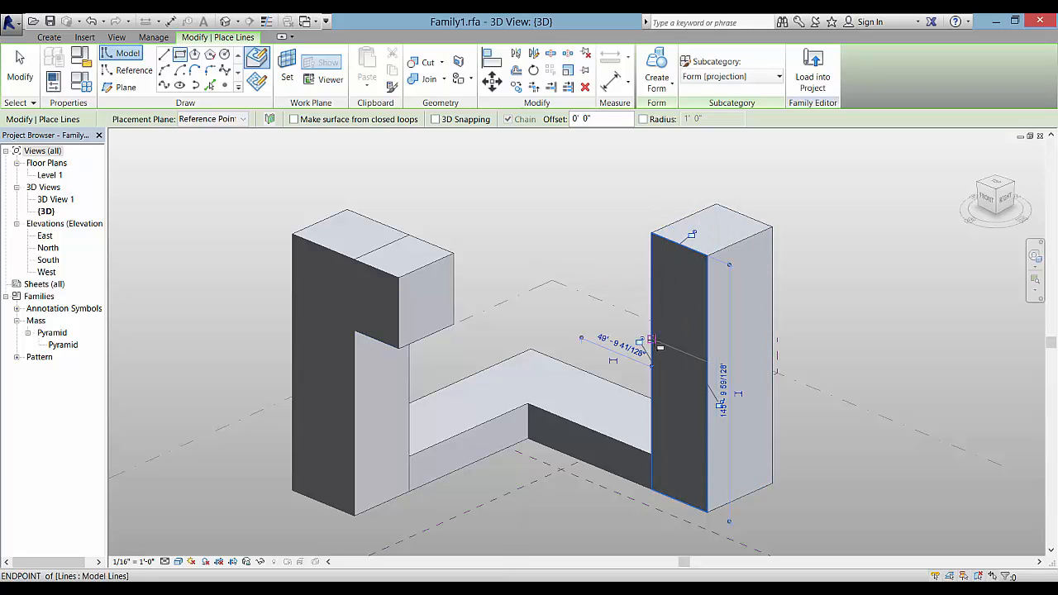
pyautogui.press('Escape')
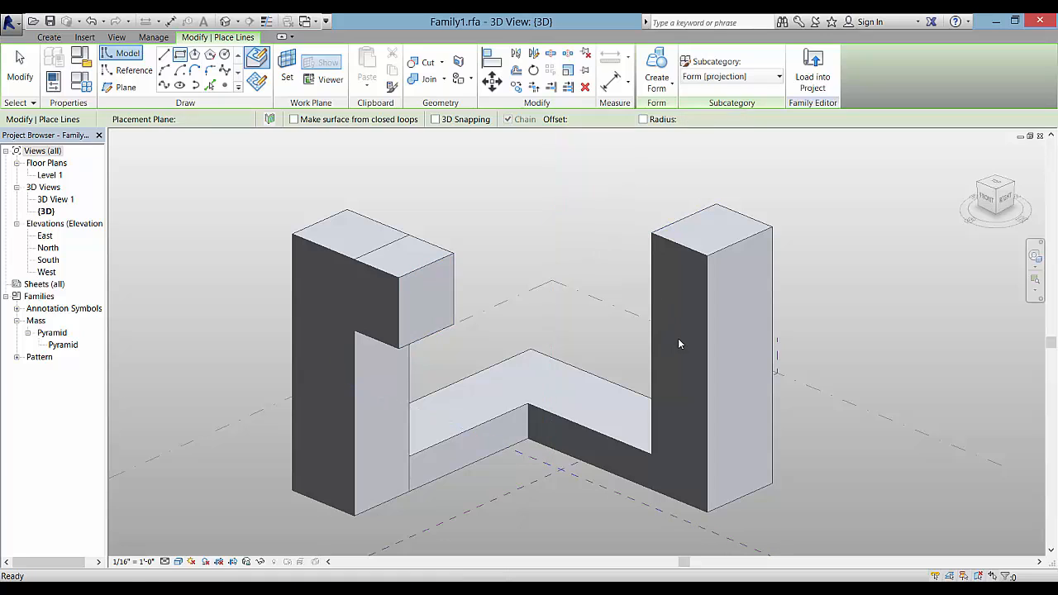
pyautogui.press('Escape')
pyautogui.click(693, 362)
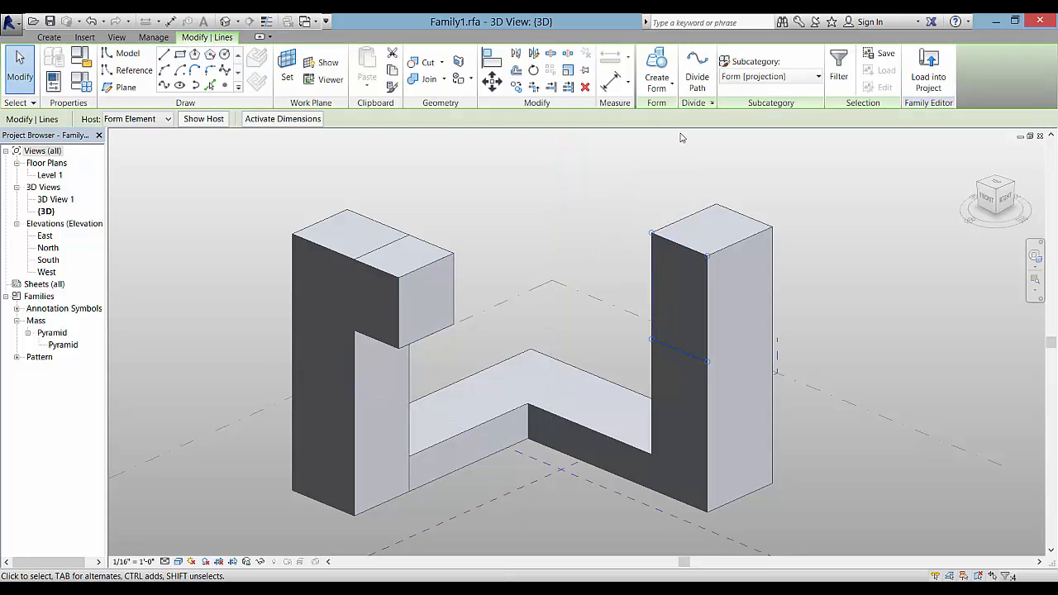
# Extrude it into a solid box and stretch it leftward toward the left tower
pyautogui.click(661, 79)
pyautogui.click(668, 111)
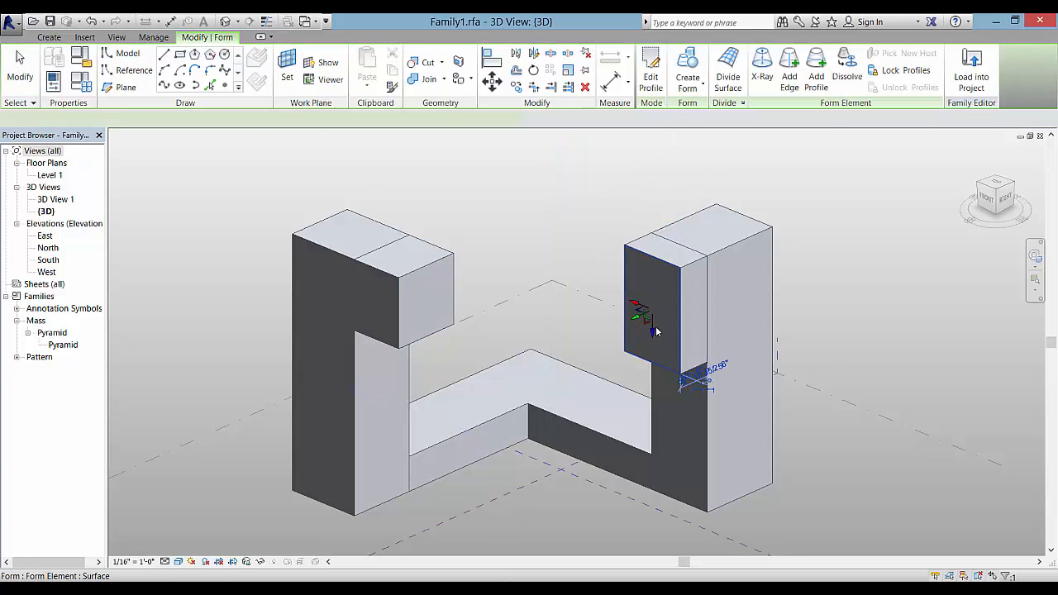
pyautogui.click(635, 314)
pyautogui.moveTo(637, 314); pyautogui.dragTo(411, 403)
pyautogui.press('Escape')
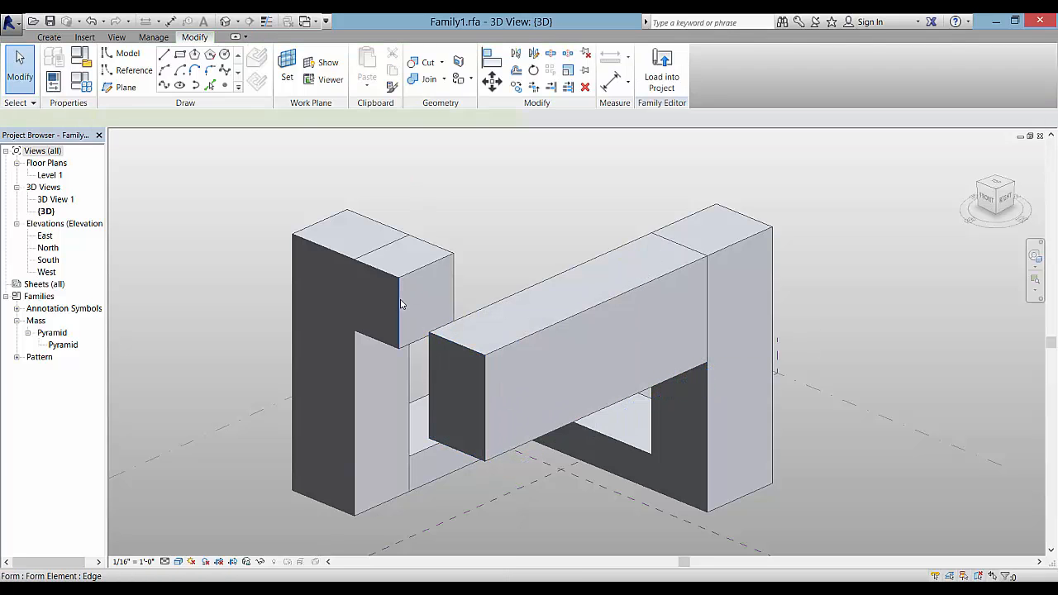
pyautogui.click(400, 304)
pyautogui.click(430, 300)
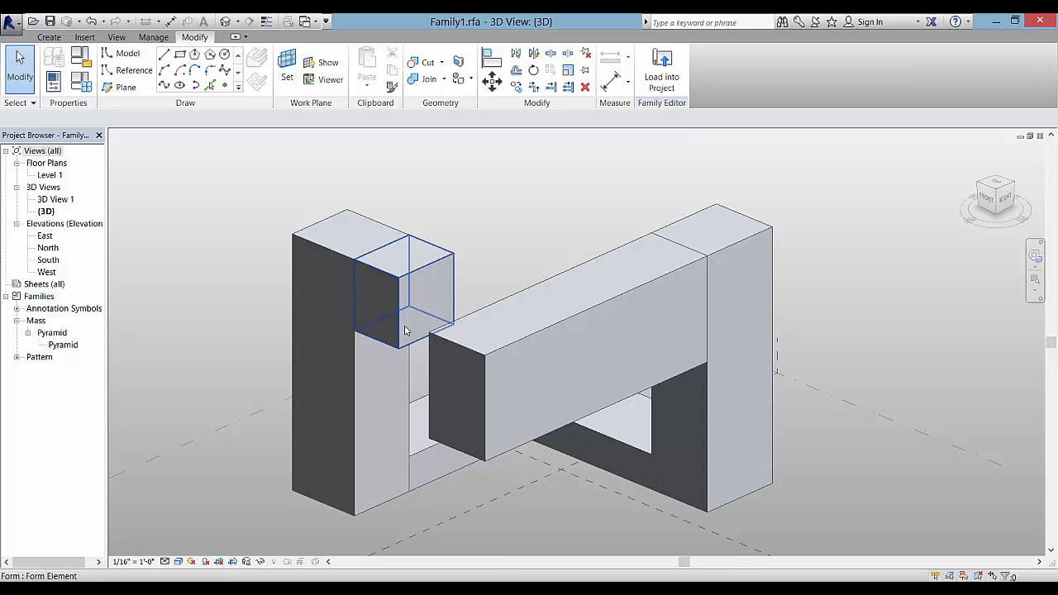
# Lengthen the left tower's projecting box until it crosses the right tower's bar
pyautogui.click(405, 330)
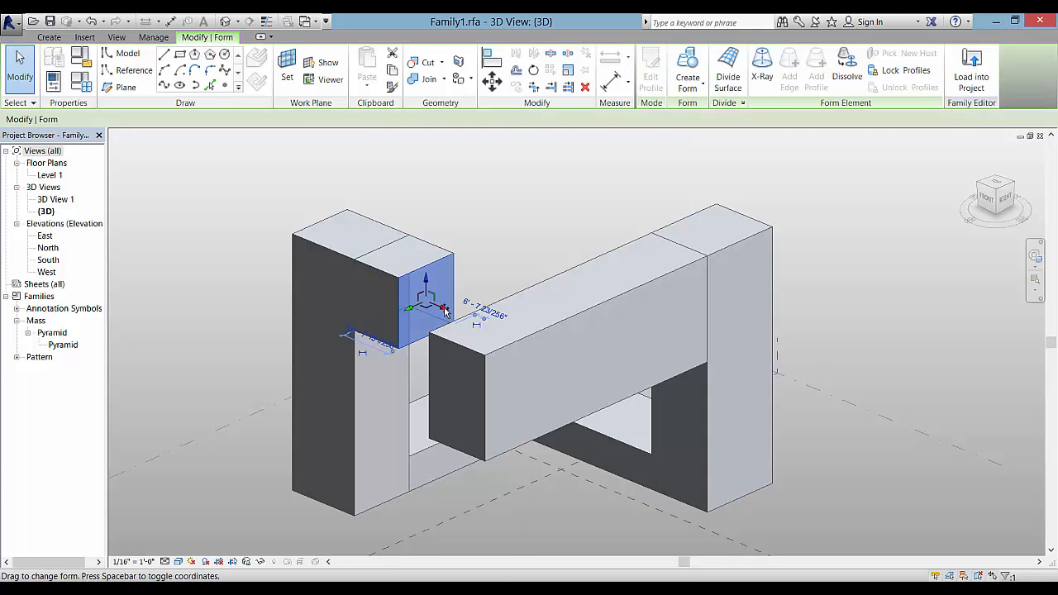
pyautogui.moveTo(445, 307); pyautogui.dragTo(609, 425)
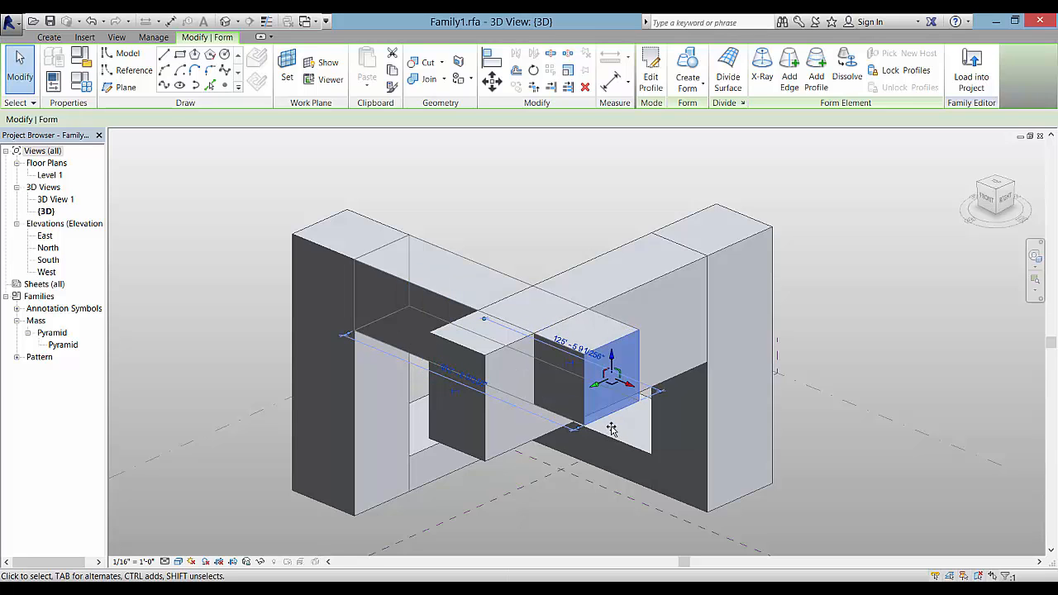
pyautogui.click(871, 371)
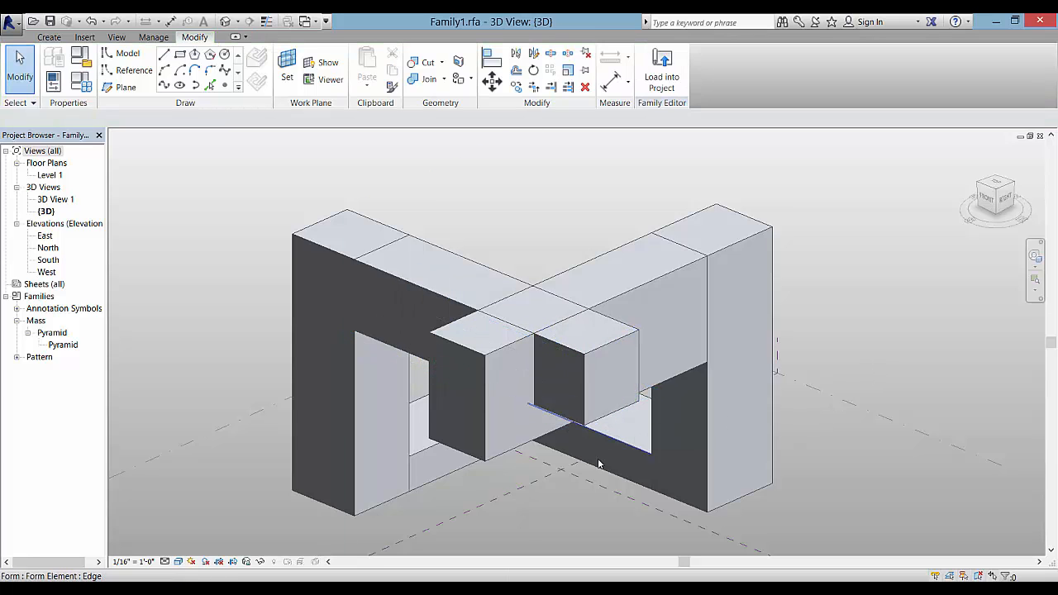
pyautogui.moveTo(580, 471)
pyautogui.keyDown('shift'); pyautogui.mouseDown(button='middle')
pyautogui.moveTo(590, 300)
pyautogui.moveTo(571, 259)
pyautogui.mouseUp(button='middle'); pyautogui.keyUp('shift')
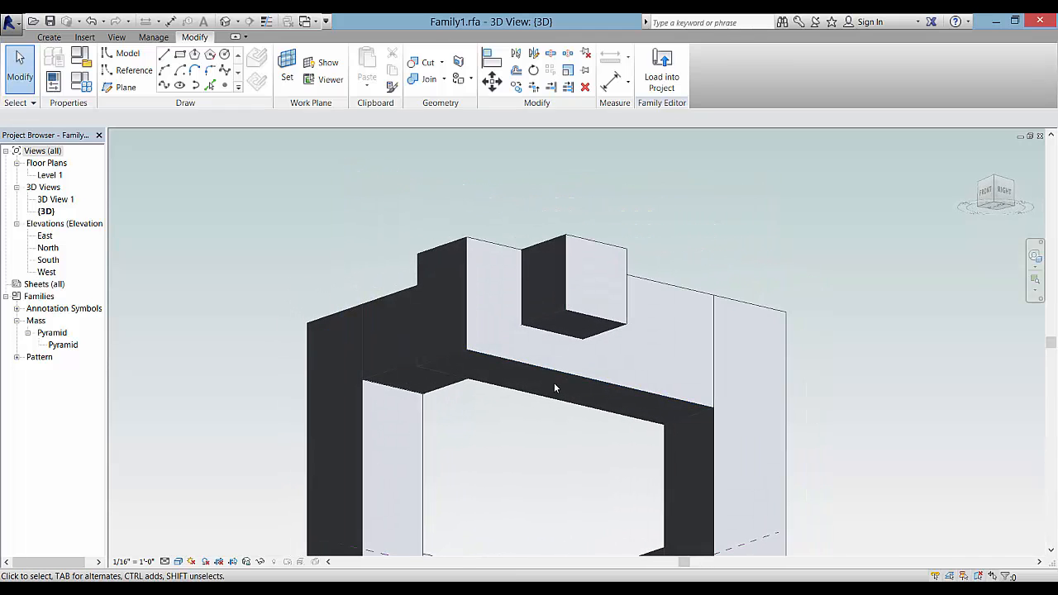
pyautogui.scroll(2, 553, 381)
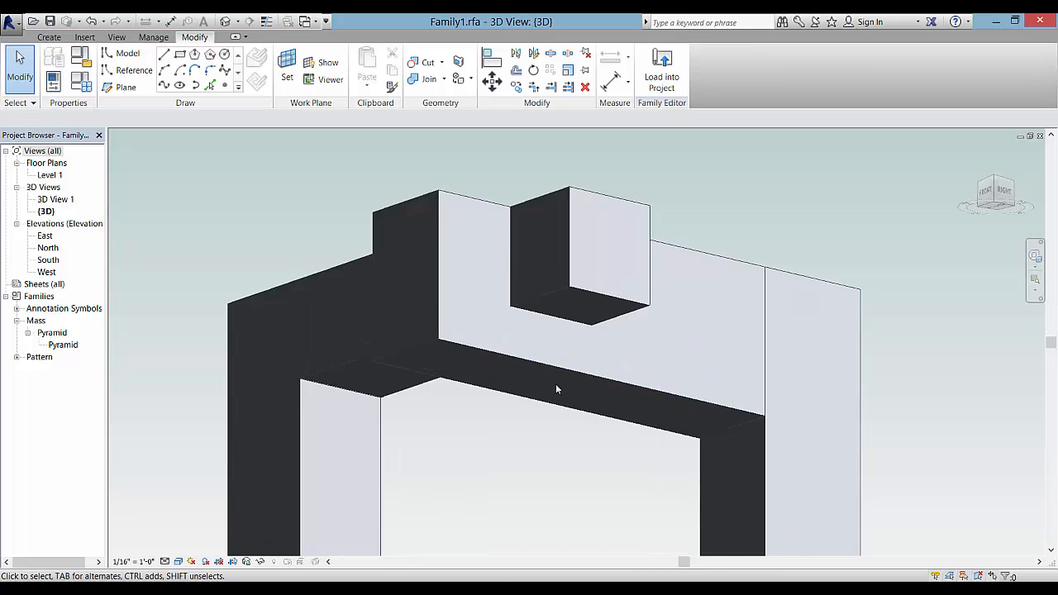
pyautogui.moveTo(555, 384)
pyautogui.keyDown('shift'); pyautogui.mouseDown(button='middle')
pyautogui.moveTo(576, 405)
pyautogui.moveTo(567, 384)
pyautogui.mouseUp(button='middle'); pyautogui.keyUp('shift')
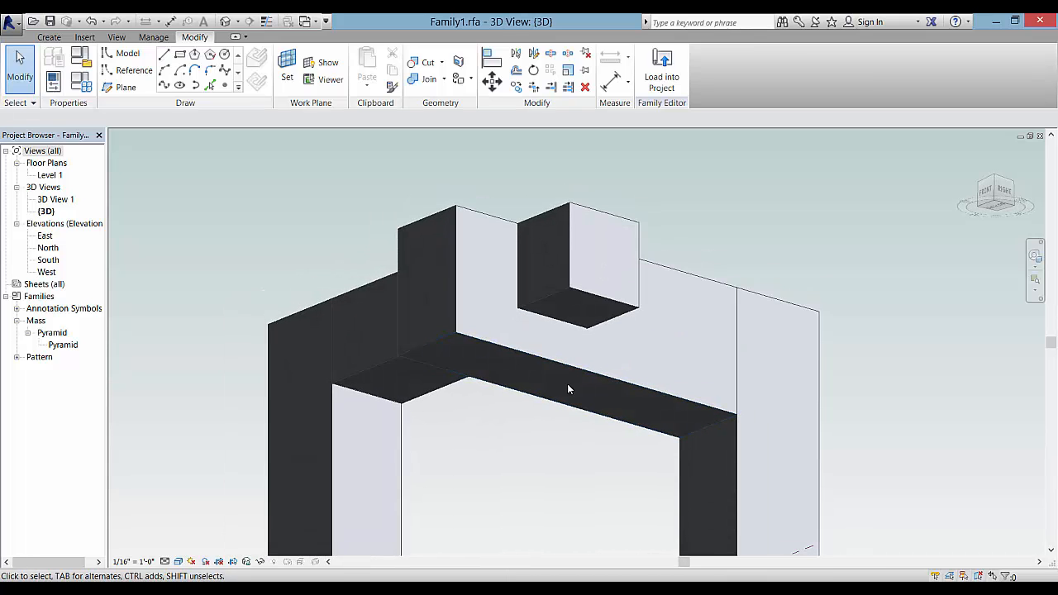
# Move the bar's surface upward and orbit to view the forms from above
pyautogui.click(510, 385)
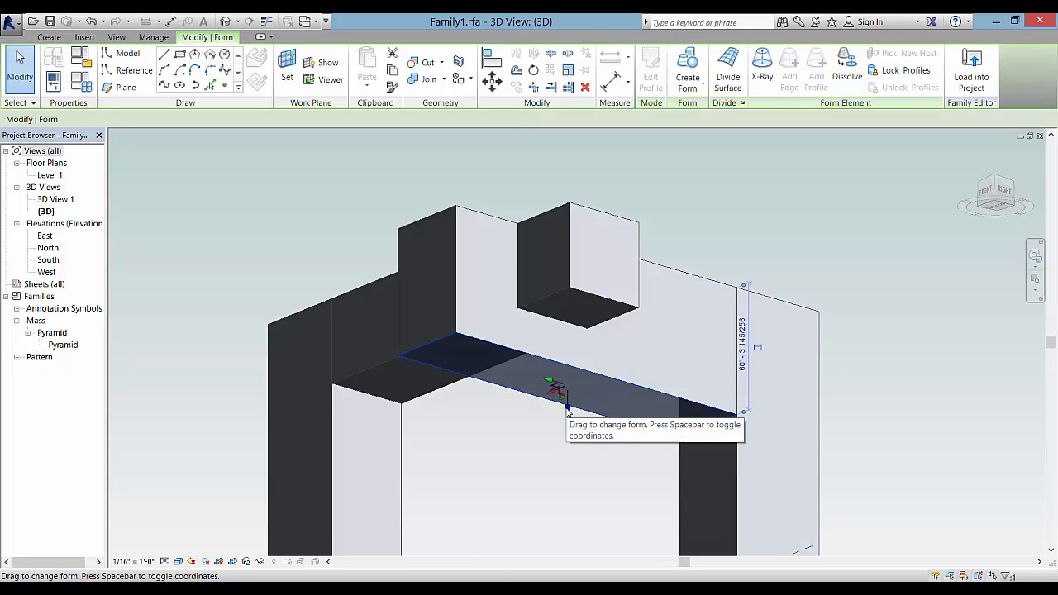
pyautogui.moveTo(568, 400); pyautogui.dragTo(565, 368)
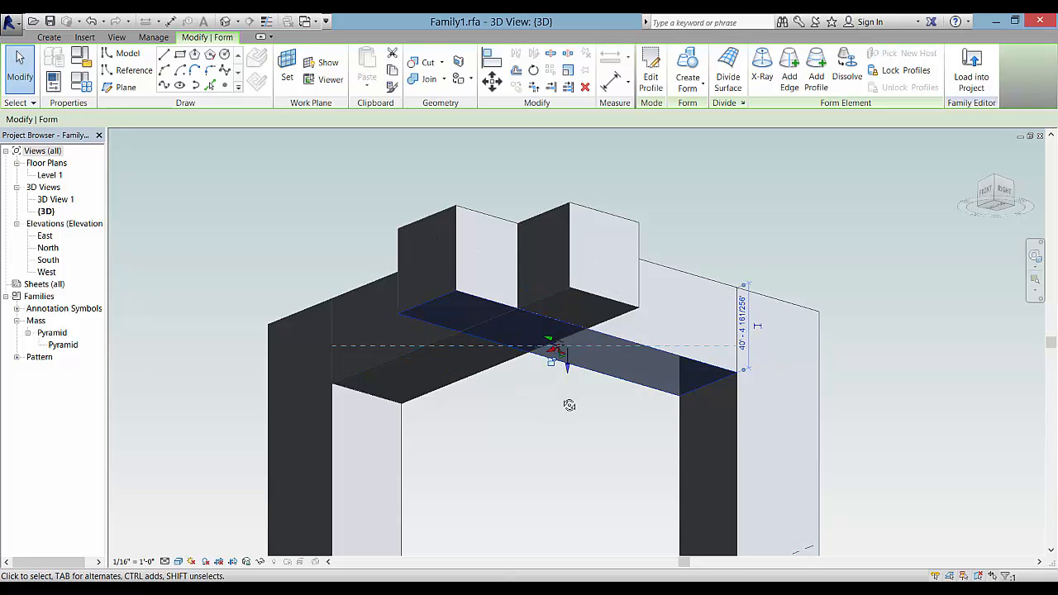
pyautogui.moveTo(569, 405)
pyautogui.keyDown('shift'); pyautogui.mouseDown(button='middle')
pyautogui.moveTo(562, 472)
pyautogui.moveTo(555, 421)
pyautogui.mouseUp(button='middle'); pyautogui.keyUp('shift')
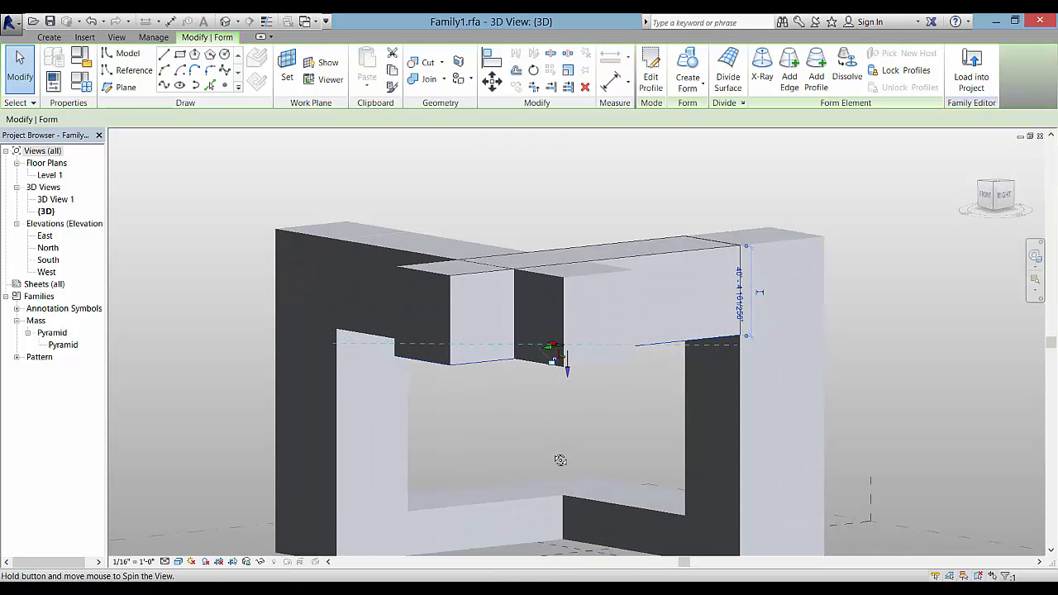
pyautogui.keyDown('shift'); pyautogui.moveTo(560, 460); pyautogui.dragTo(587, 355, button='middle'); pyautogui.keyUp('shift')
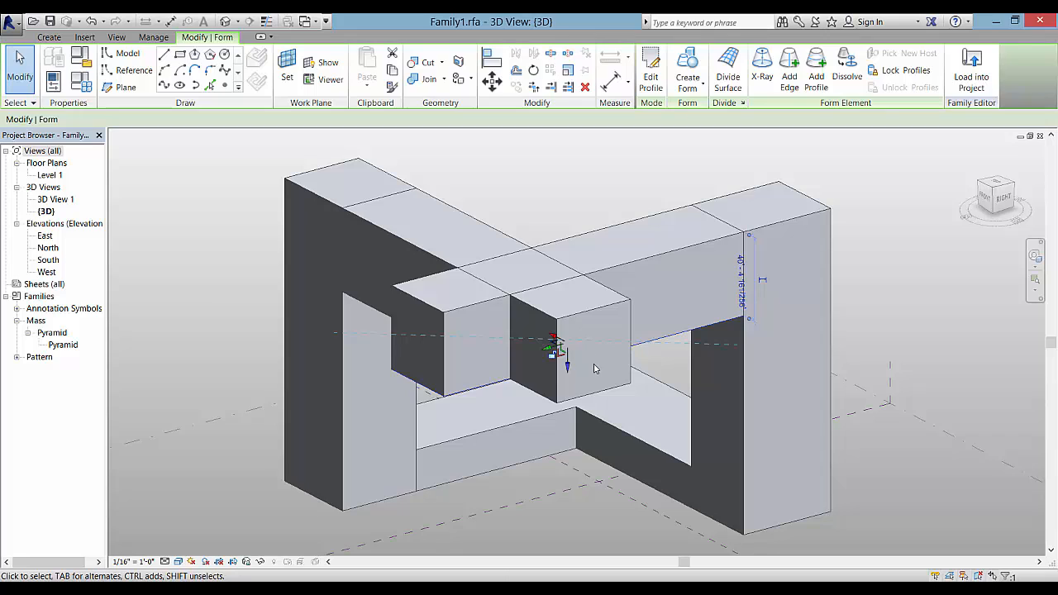
# Push the protruding block's front face back flush with the beam
pyautogui.press('Escape')
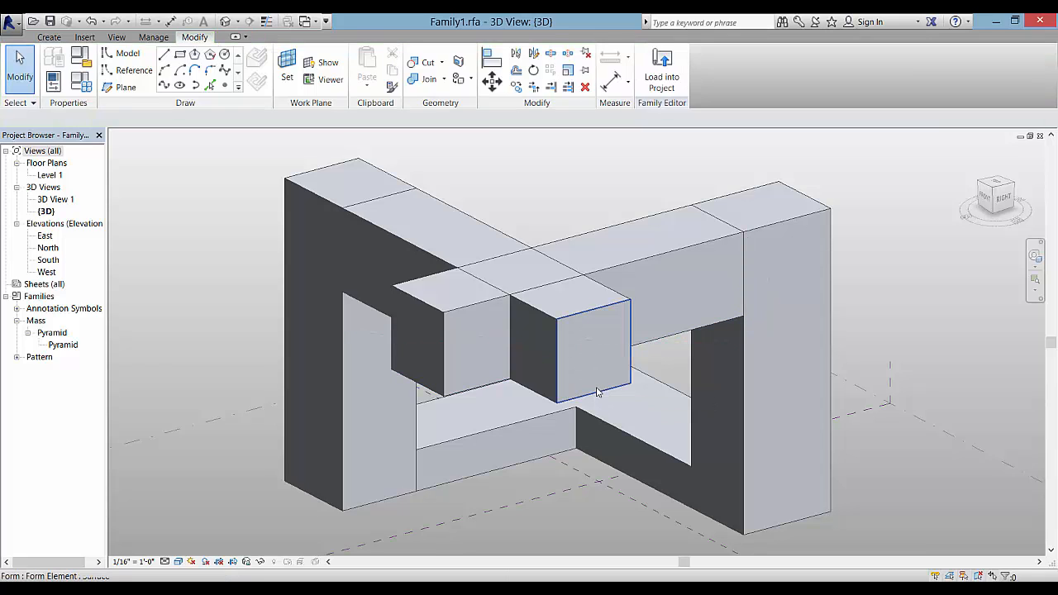
pyautogui.press('Tab')
pyautogui.press('Tab')
pyautogui.press('Tab')
pyautogui.click(597, 392)
pyautogui.moveTo(607, 361); pyautogui.dragTo(557, 324)
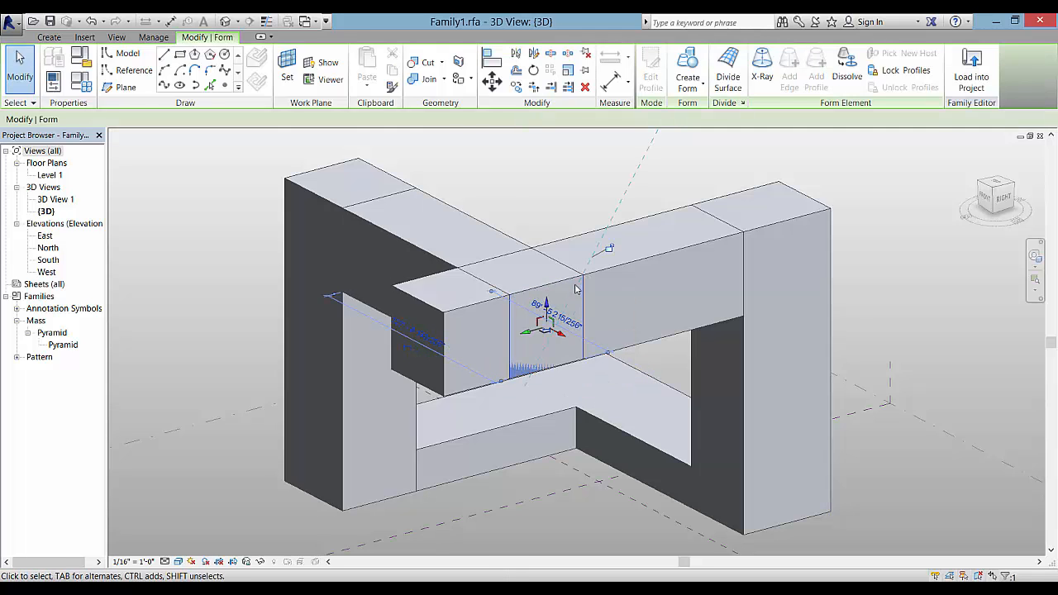
pyautogui.press('Escape')
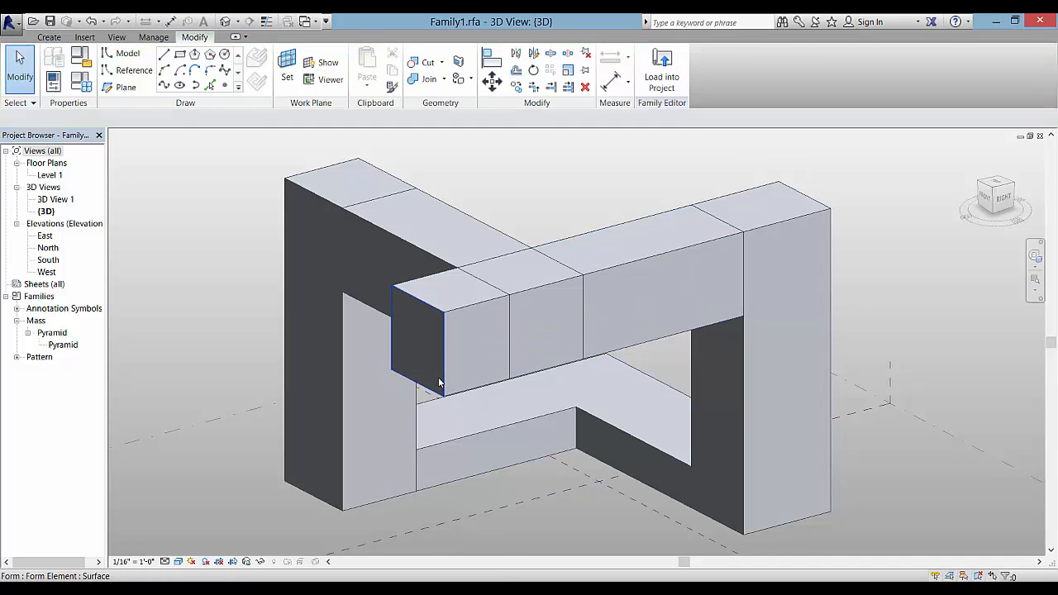
# Stretch the crossbeam's end face toward the right upright
pyautogui.click(439, 383)
pyautogui.moveTo(415, 338); pyautogui.dragTo(471, 341)
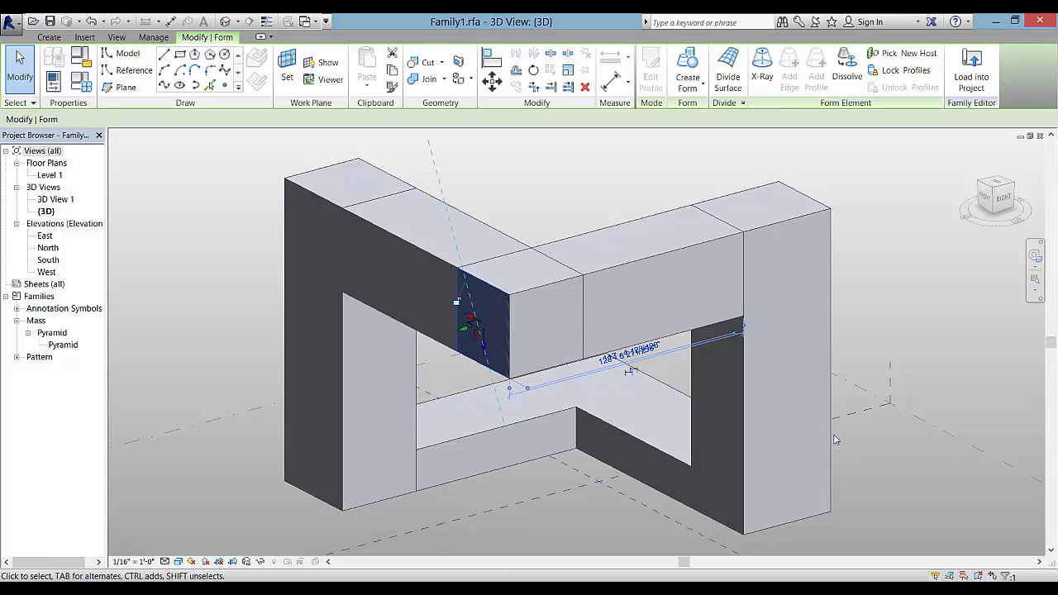
pyautogui.click(915, 450)
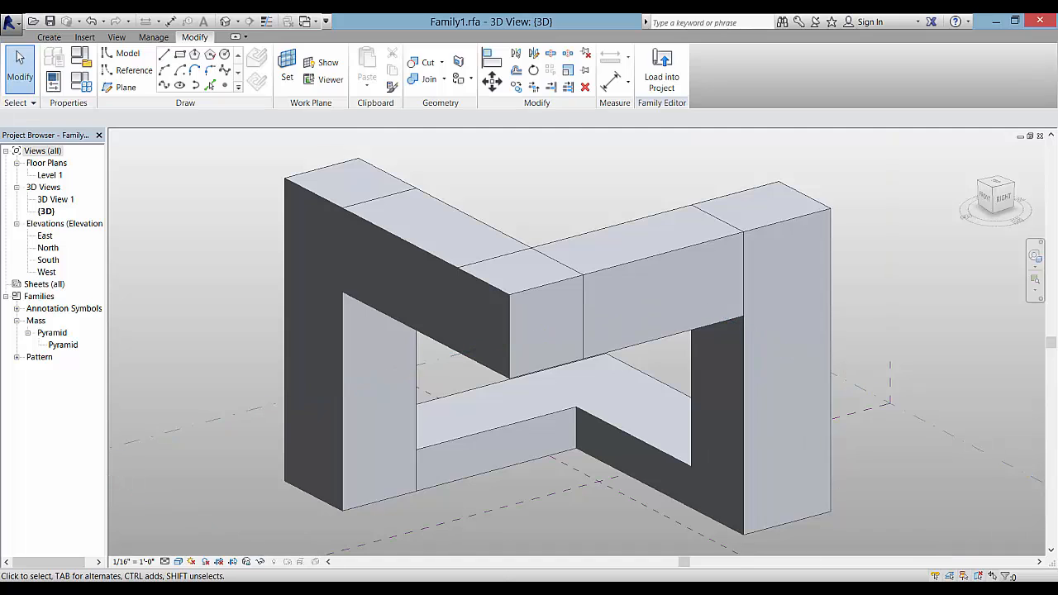
# Dismiss the save reminder and join the beams to the left pillar and left form
pyautogui.click(690, 535)
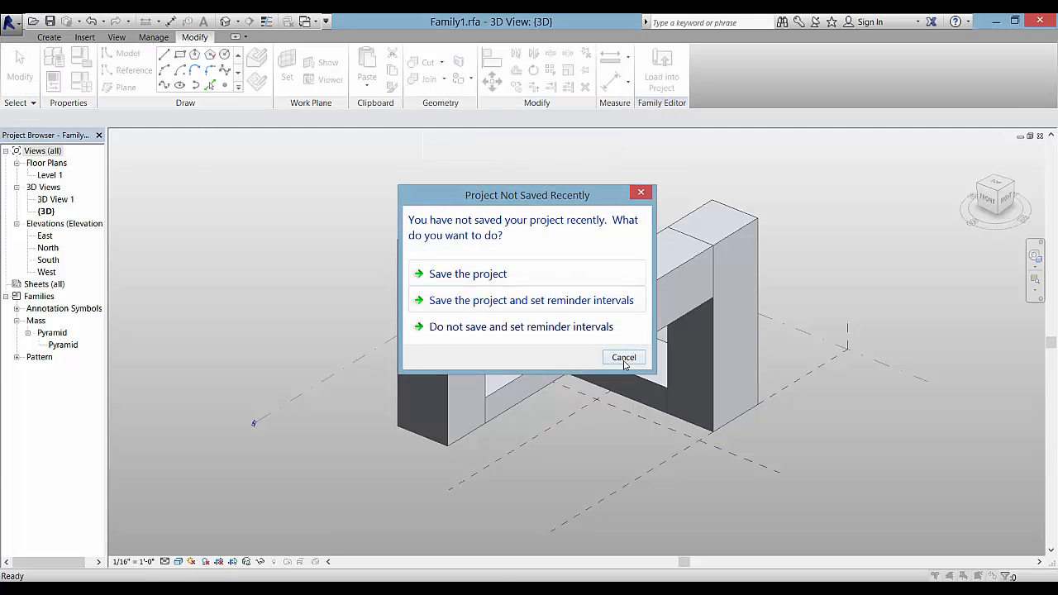
pyautogui.click(625, 361)
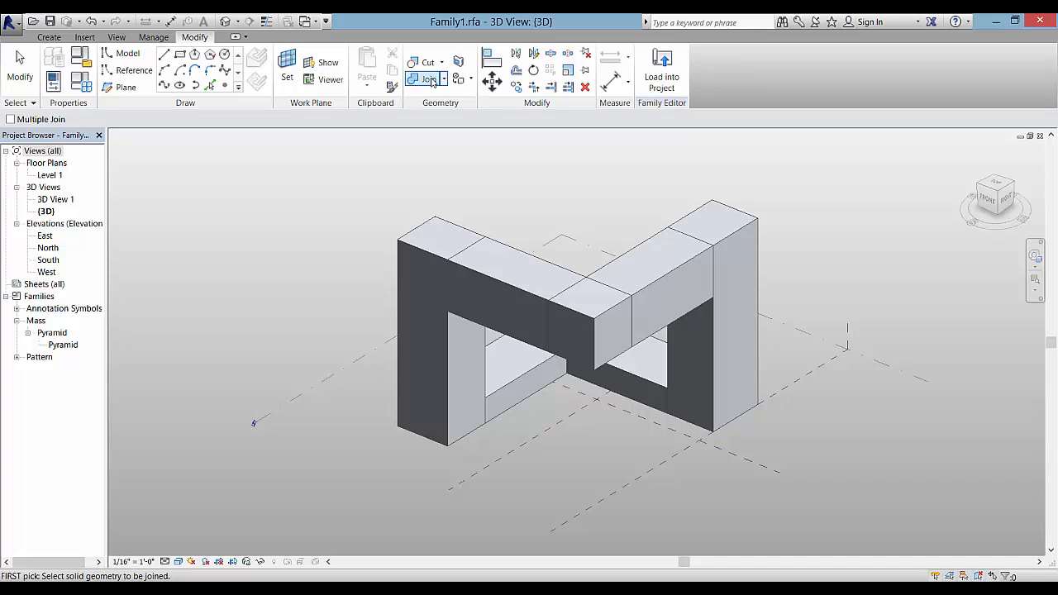
pyautogui.click(468, 241)
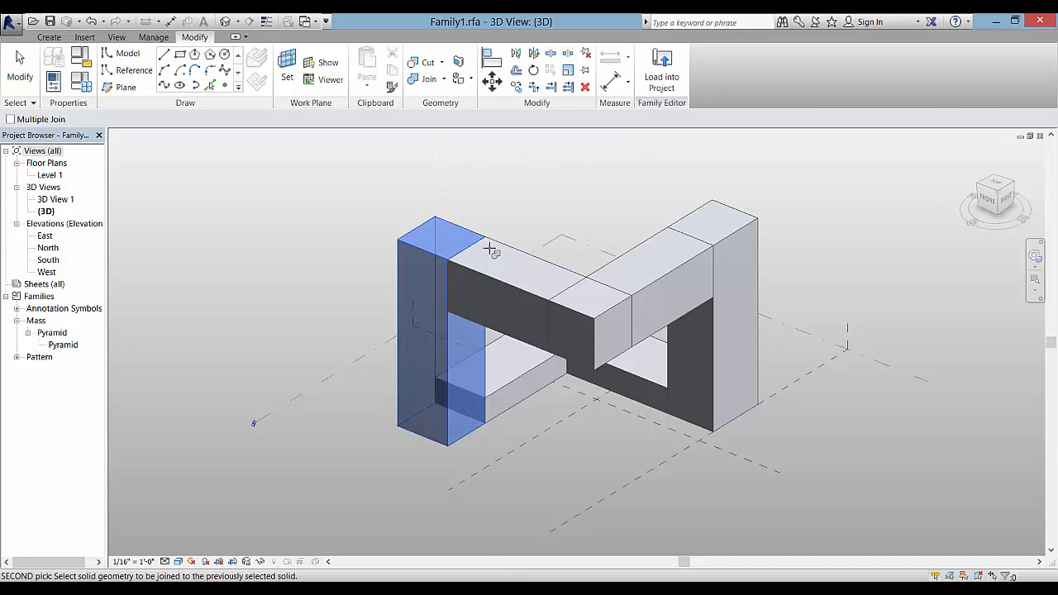
pyautogui.click(479, 247)
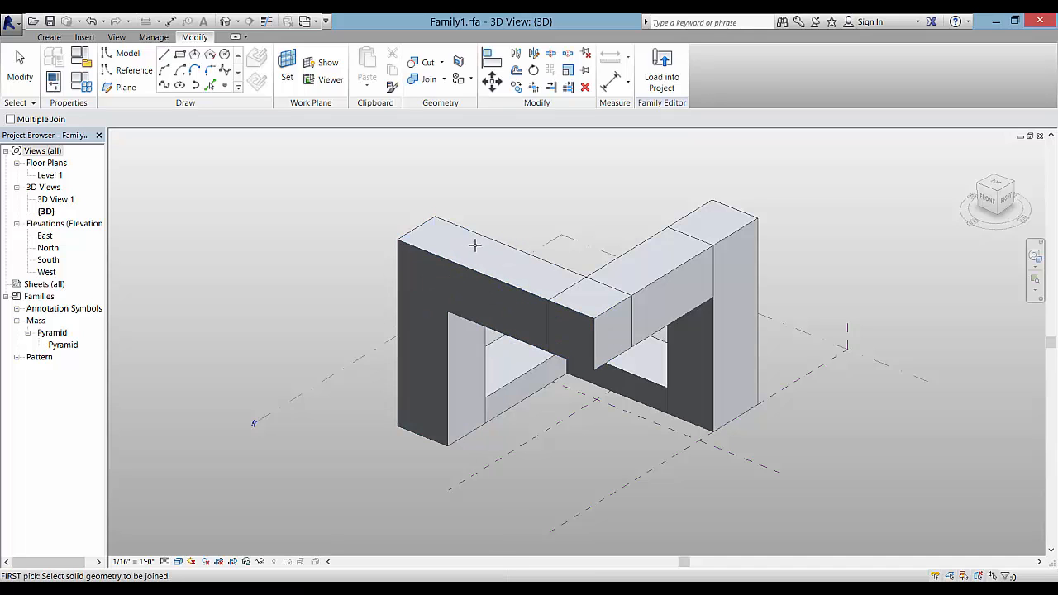
pyautogui.click(428, 79)
pyautogui.click(566, 277)
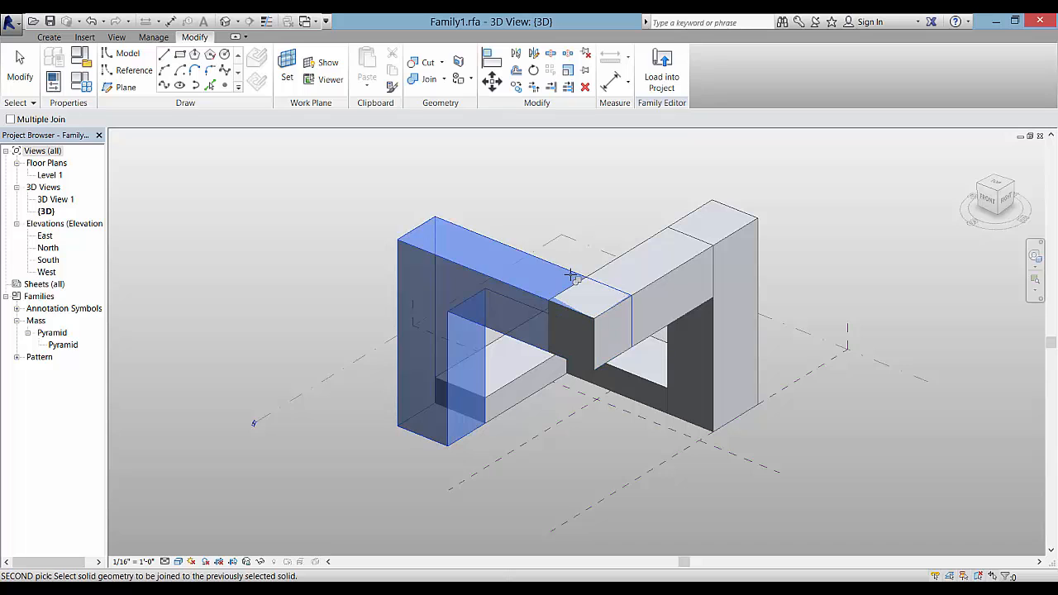
pyautogui.click(601, 275)
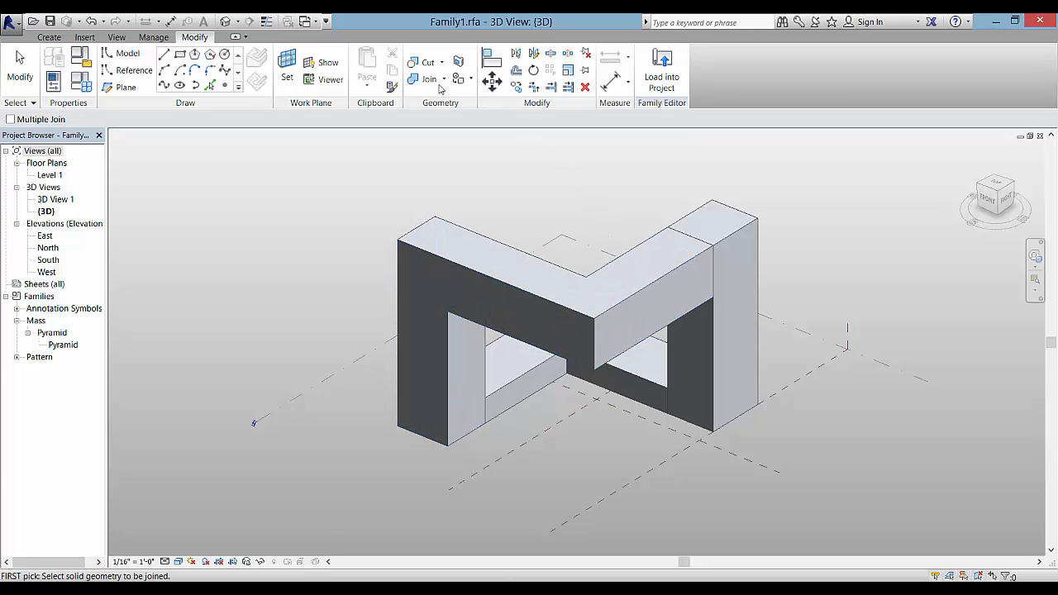
# Join the right block, lower form and remaining piece into the M-shaped solid
pyautogui.click(665, 235)
pyautogui.click(686, 217)
pyautogui.click(500, 396)
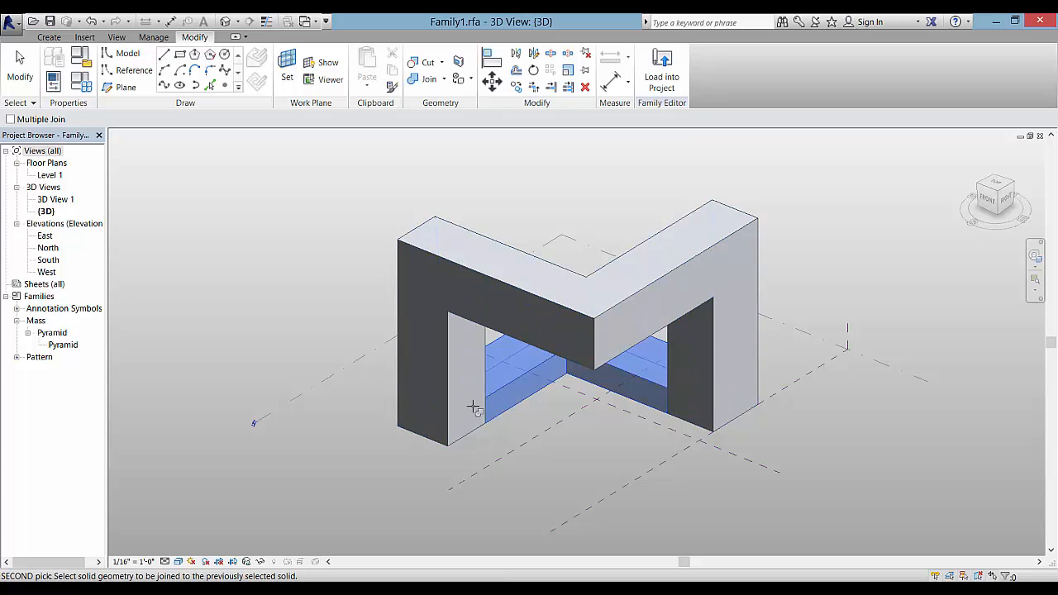
pyautogui.click(470, 408)
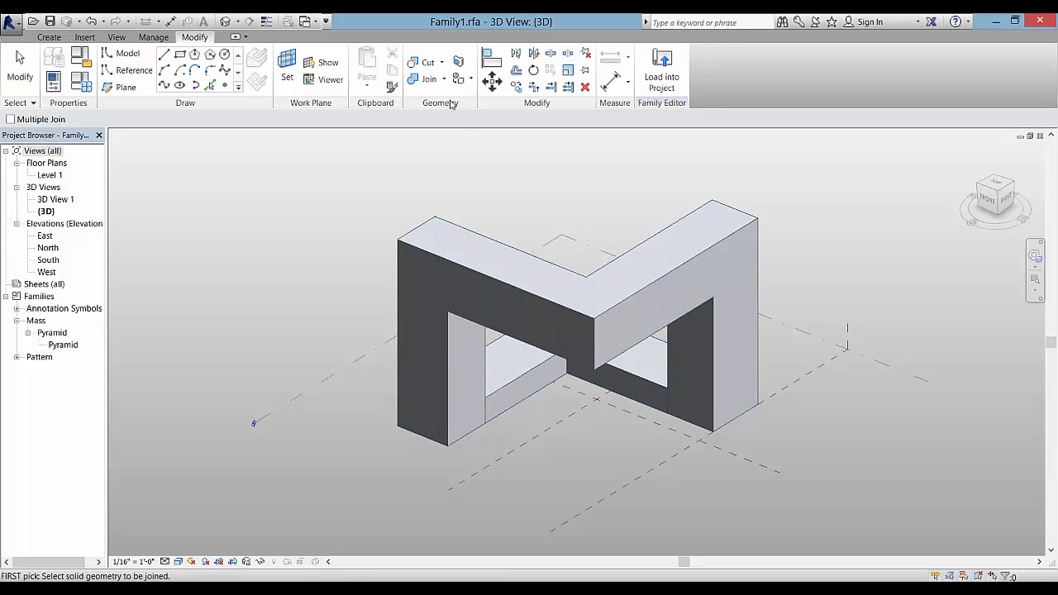
pyautogui.click(454, 430)
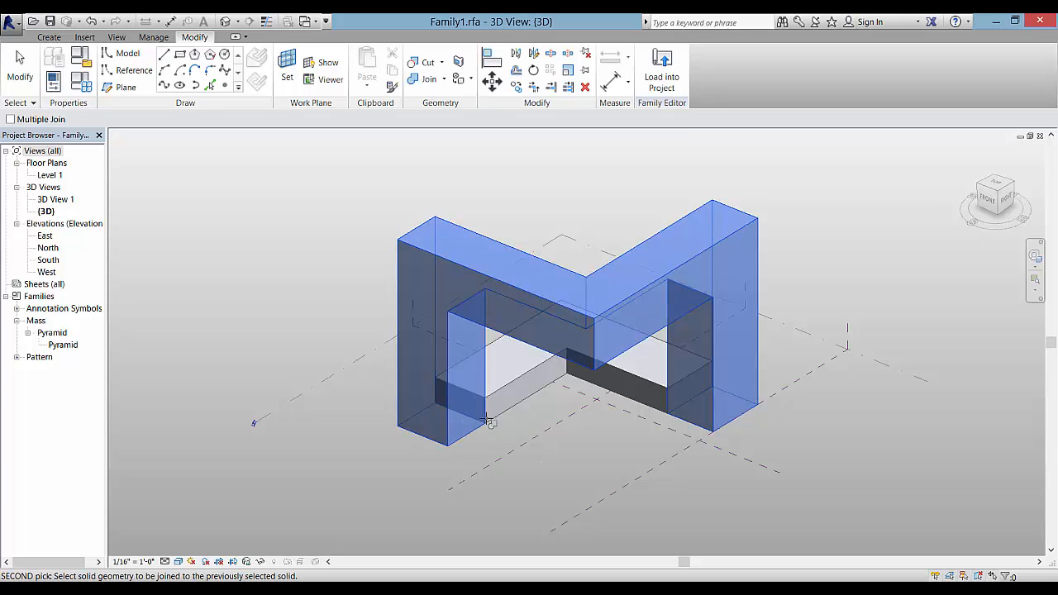
pyautogui.click(500, 408)
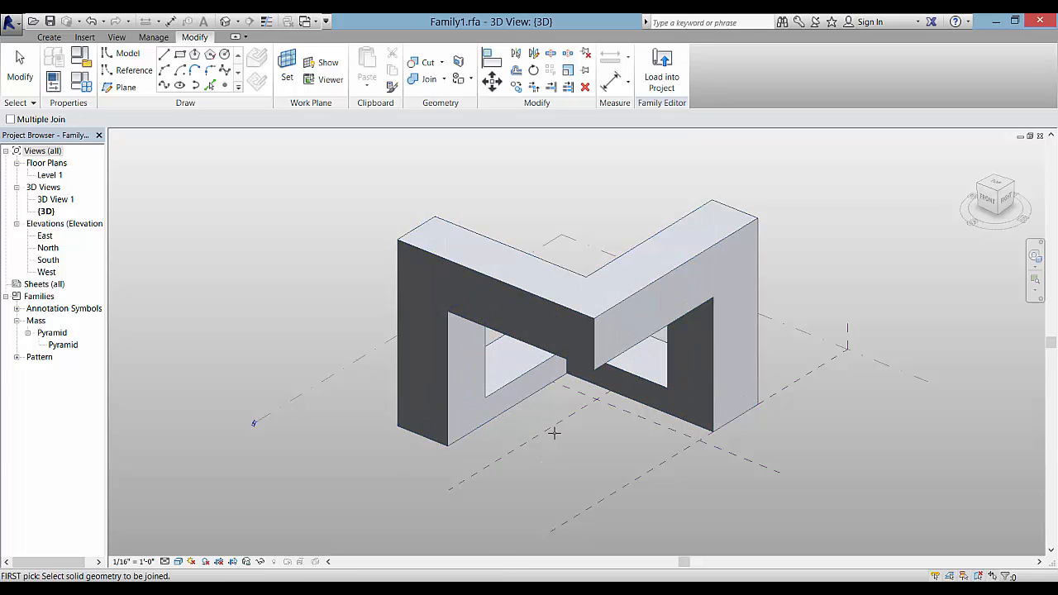
pyautogui.scroll(-2, 529, 445)
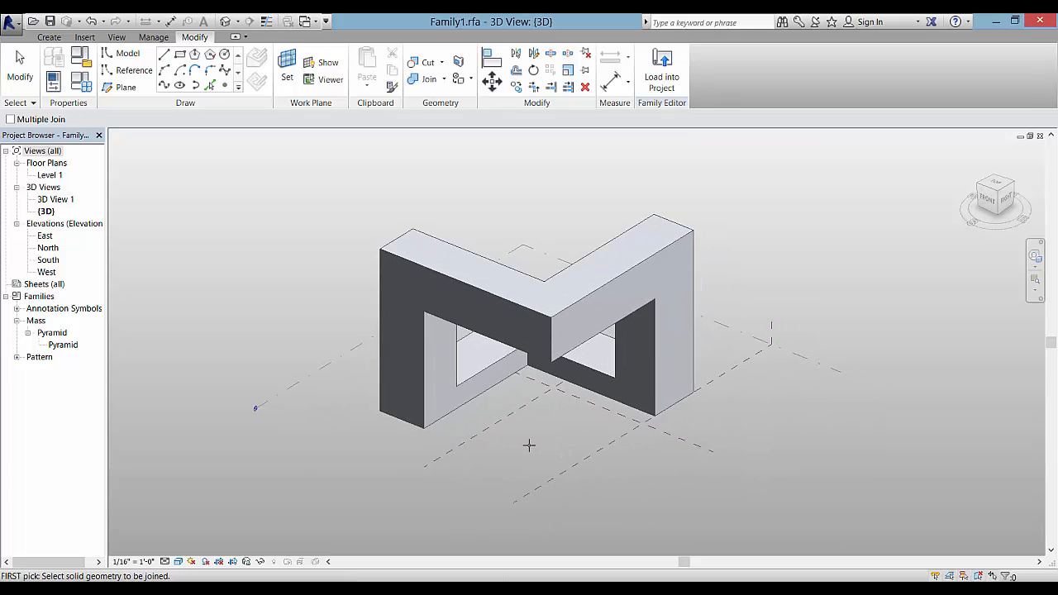
pyautogui.keyDown('shift'); pyautogui.moveTo(529, 444); pyautogui.dragTo(518, 240, button='middle'); pyautogui.keyUp('shift')
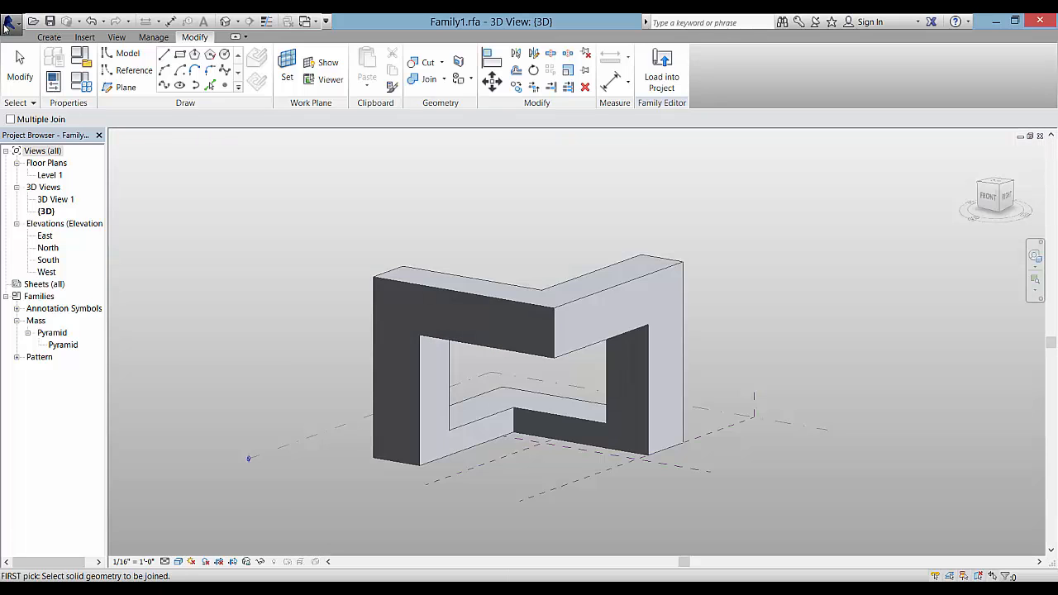
# Create a new project from the Architectural Template
pyautogui.click(9, 21)
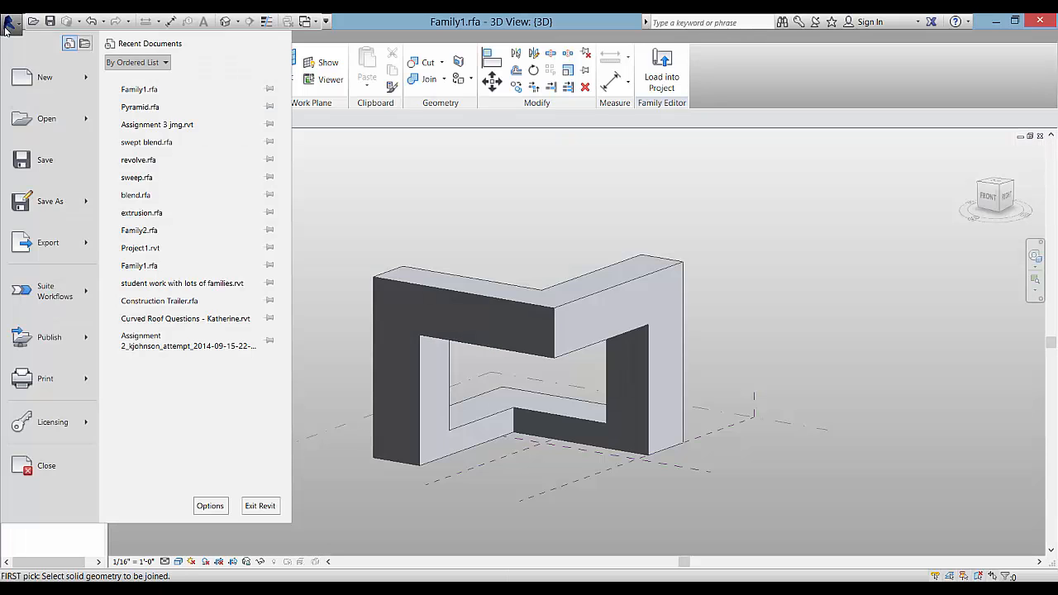
pyautogui.moveTo(58, 83)
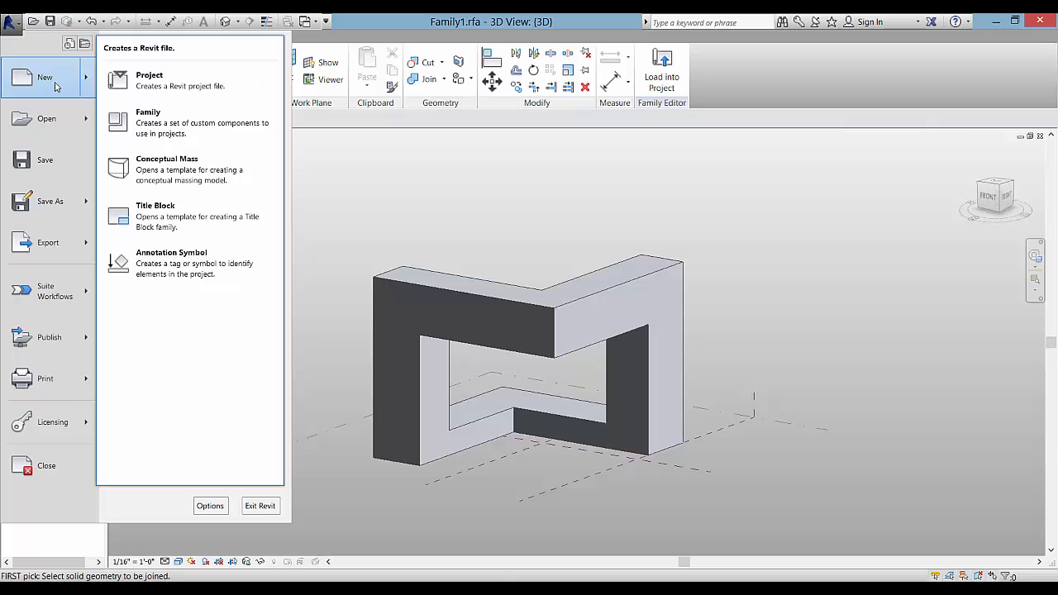
pyautogui.click(197, 90)
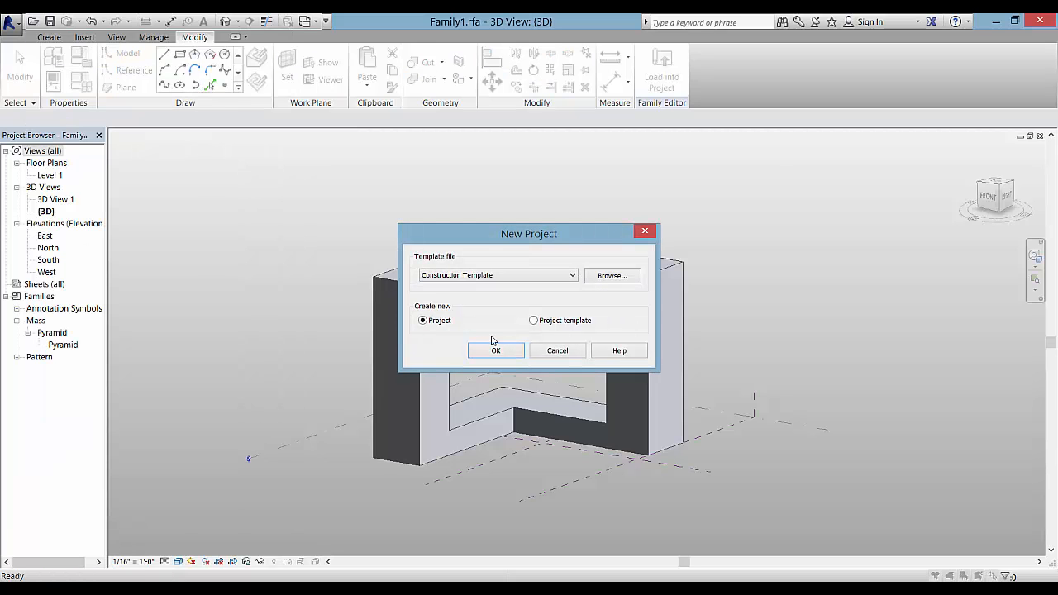
pyautogui.click(569, 278)
pyautogui.click(550, 305)
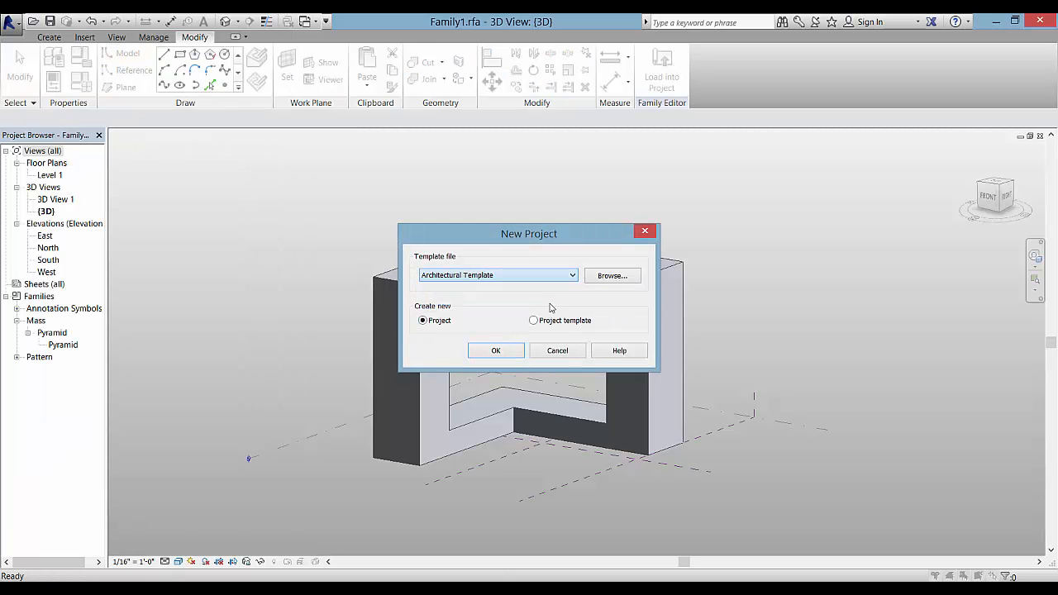
pyautogui.click(496, 350)
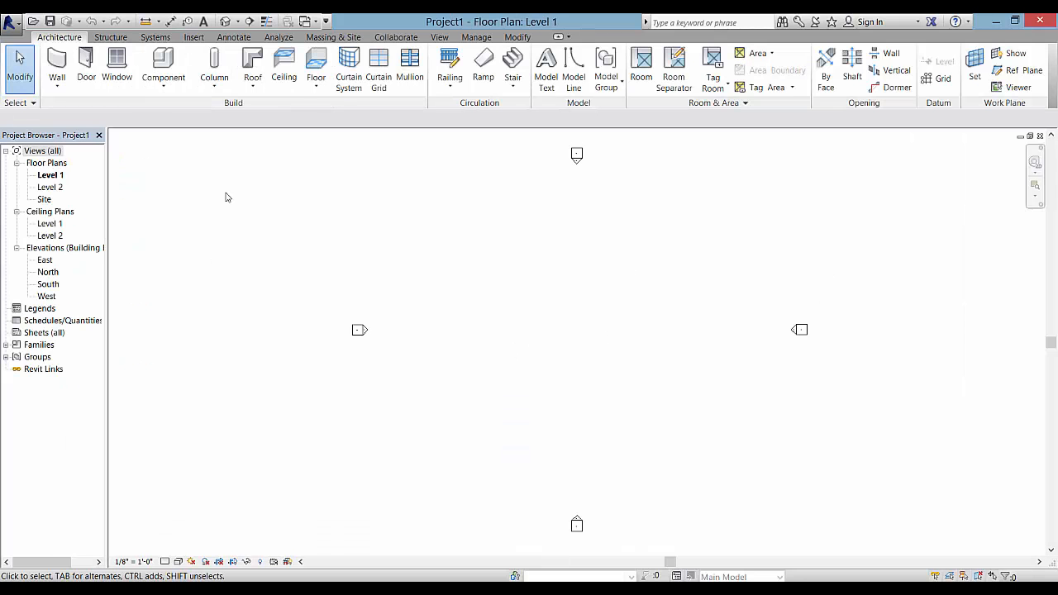
# Open Project1's default 3D view, then return to Family1 and load the mass into the project
pyautogui.click(225, 21)
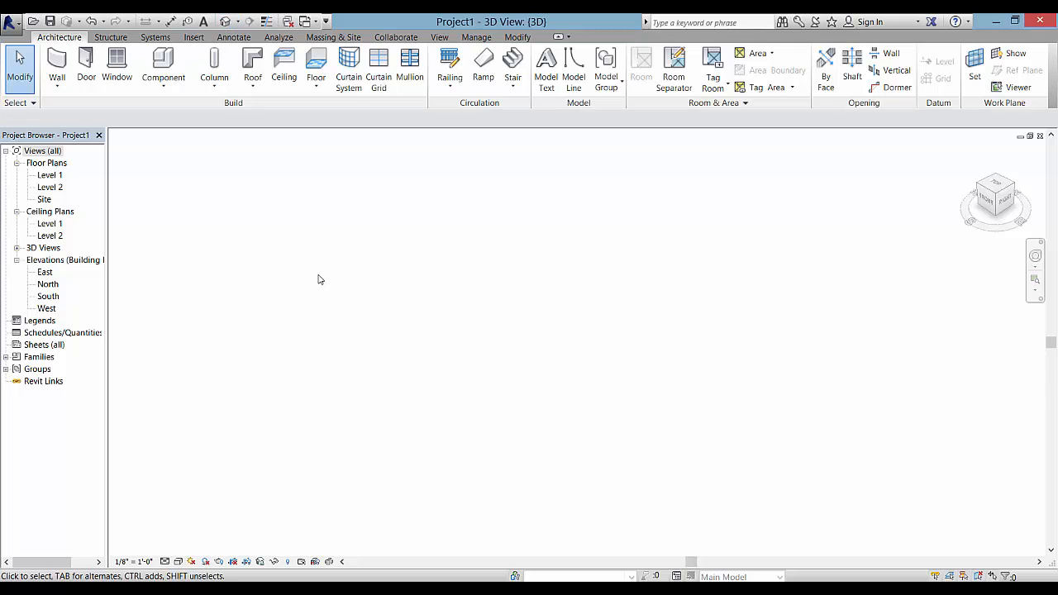
pyautogui.hotkey('ctrl', 'Tab')
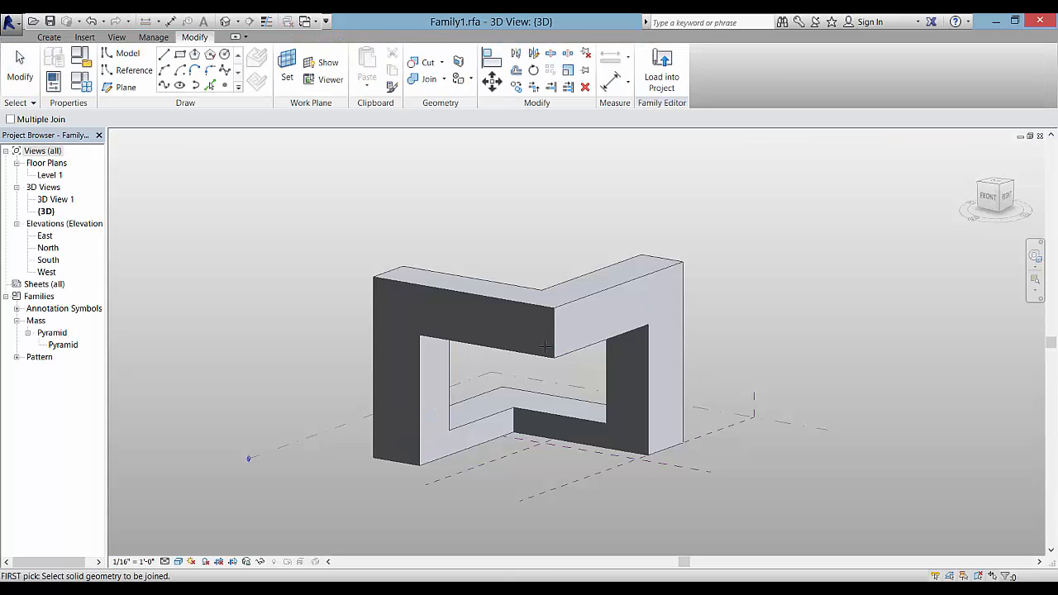
pyautogui.click(660, 83)
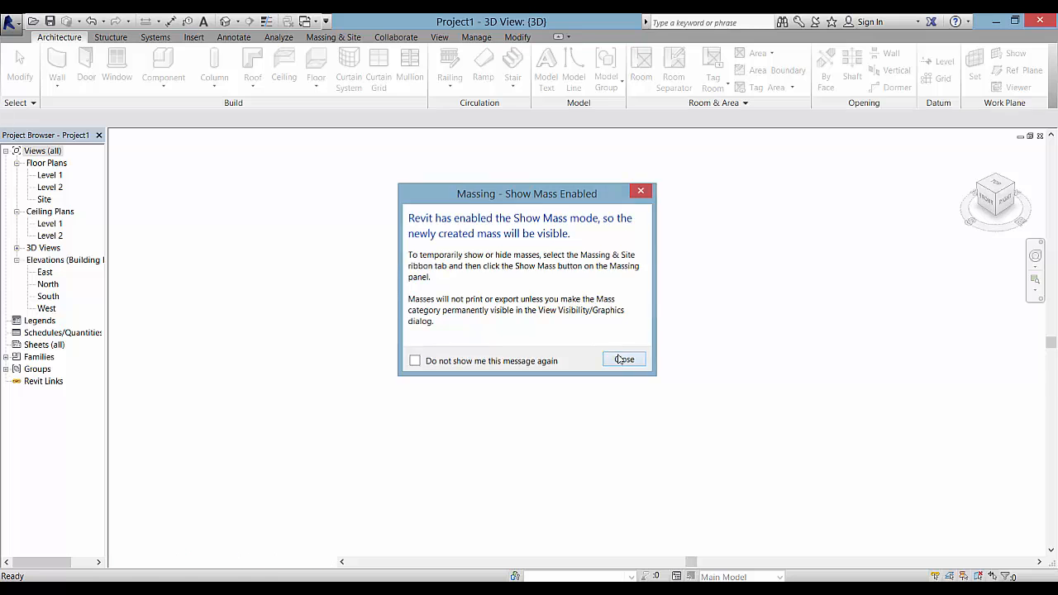
# Dismiss the Show Mass notice, end mass placement, and orbit Project1's 3D view
pyautogui.click(624, 359)
pyautogui.scroll(-6, 583, 362)
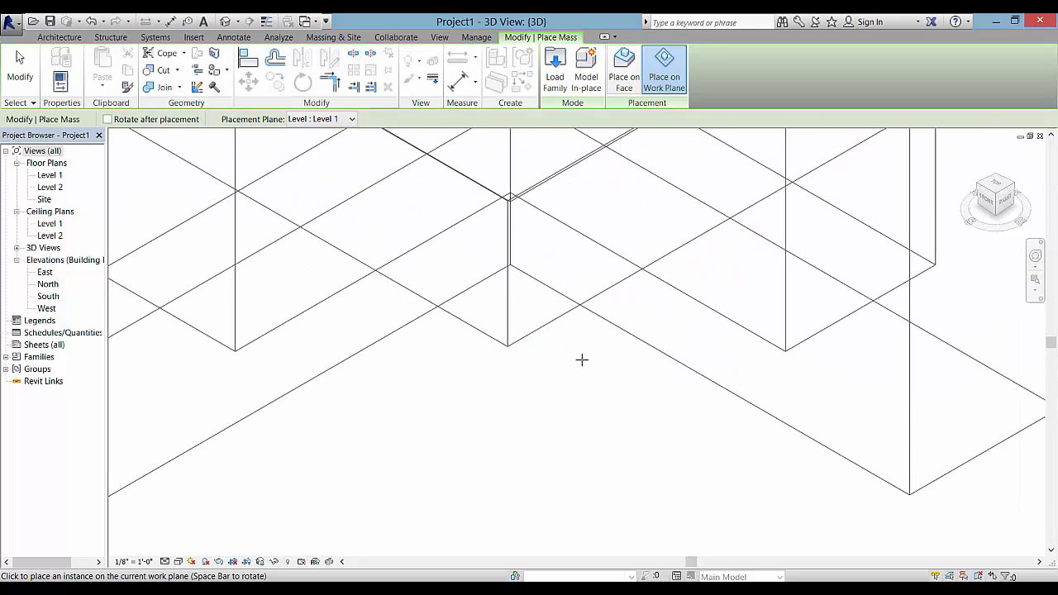
pyautogui.scroll(3, 571, 376)
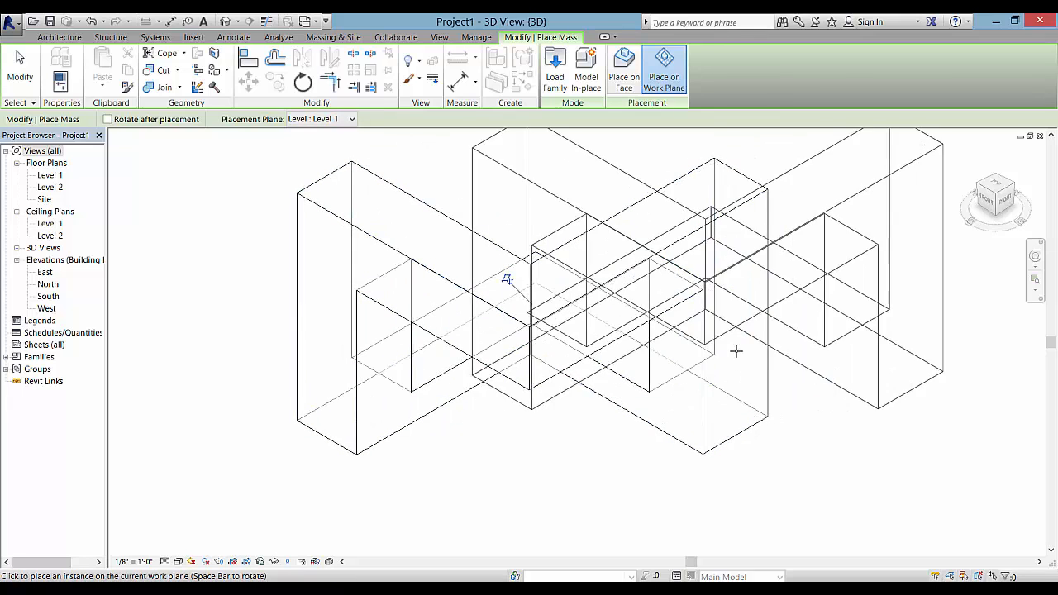
pyautogui.press('Escape')
pyautogui.press('Escape')
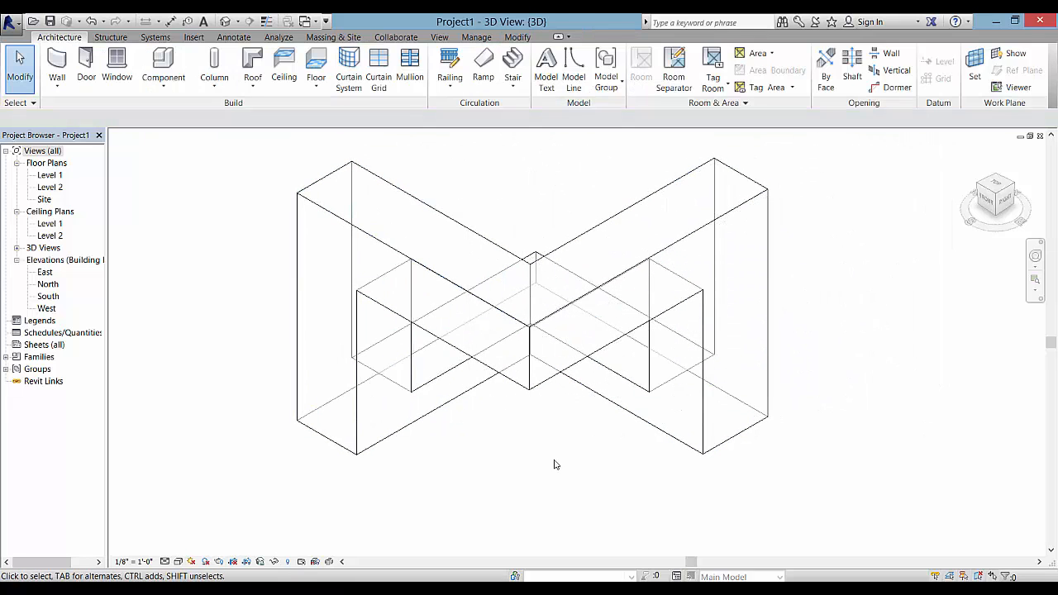
pyautogui.keyDown('shift'); pyautogui.moveTo(536, 461); pyautogui.dragTo(539, 361, button='middle'); pyautogui.keyUp('shift')
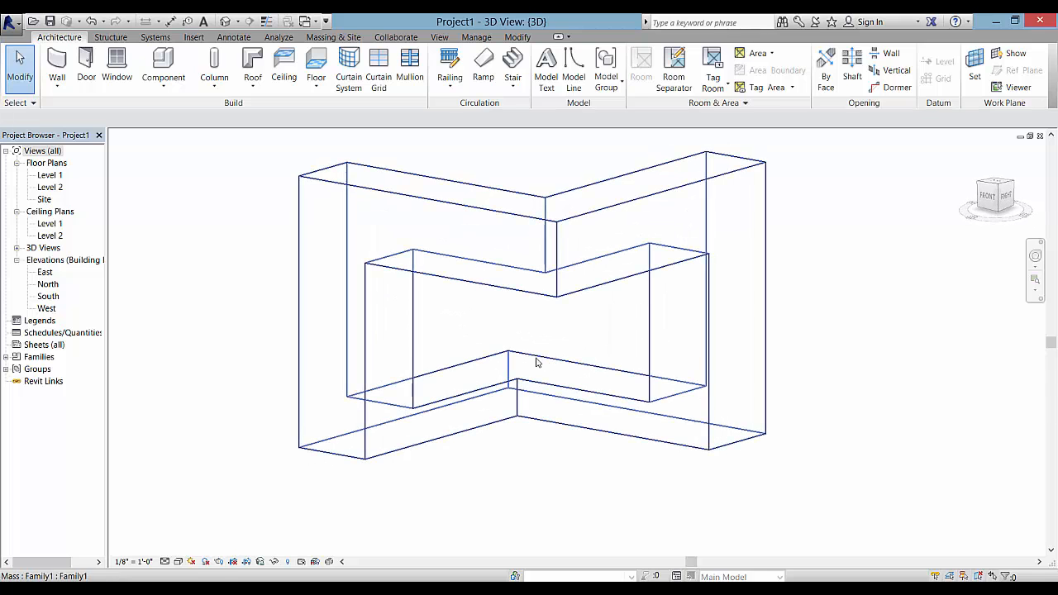
# Switch the view to Shaded and create a curtain system on the mass's upper-right face
pyautogui.click(179, 564)
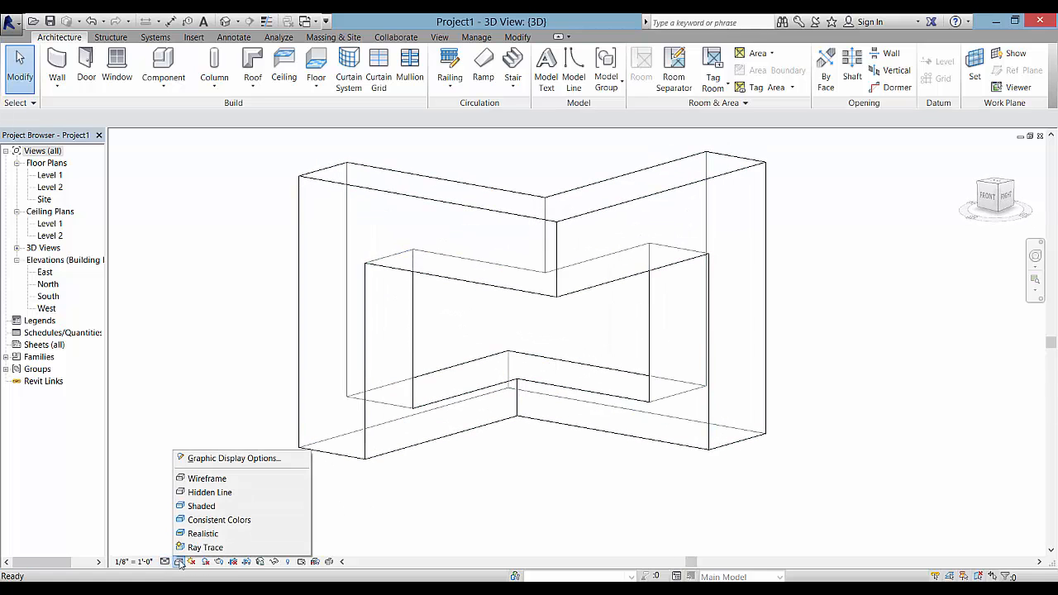
pyautogui.click(212, 507)
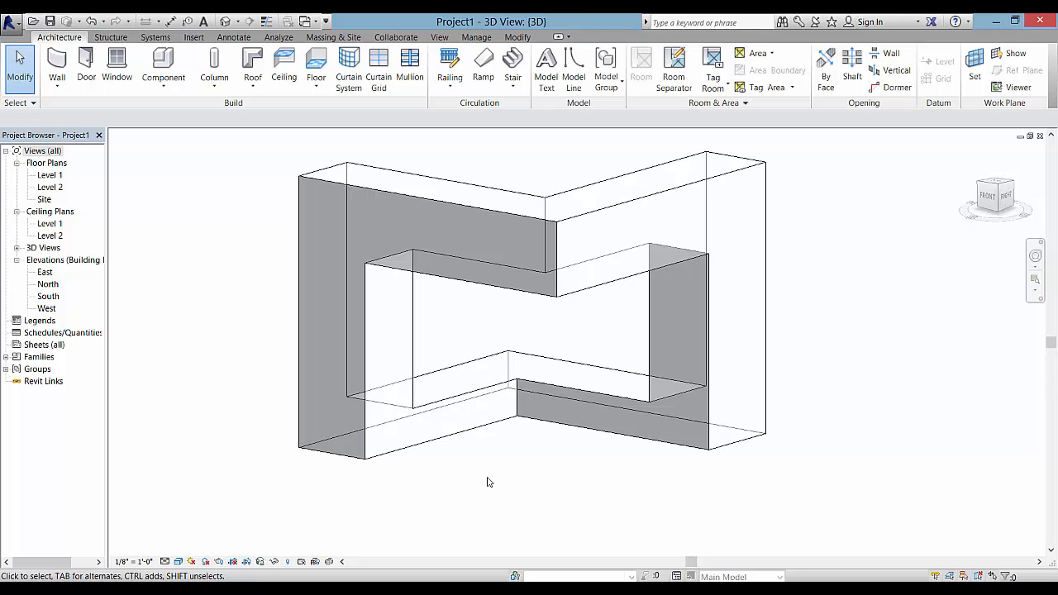
pyautogui.click(350, 79)
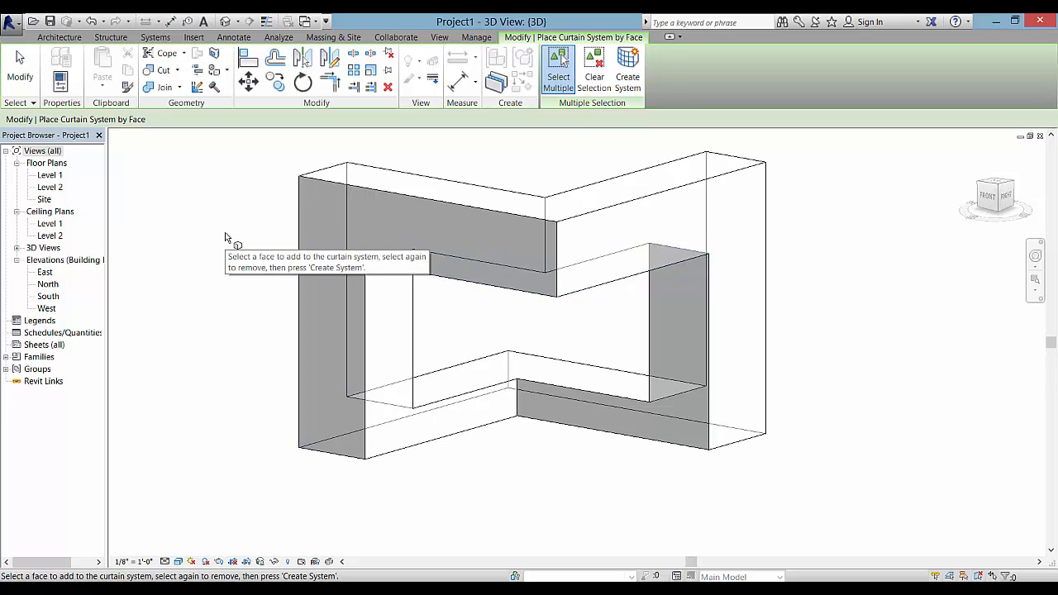
pyautogui.click(609, 217)
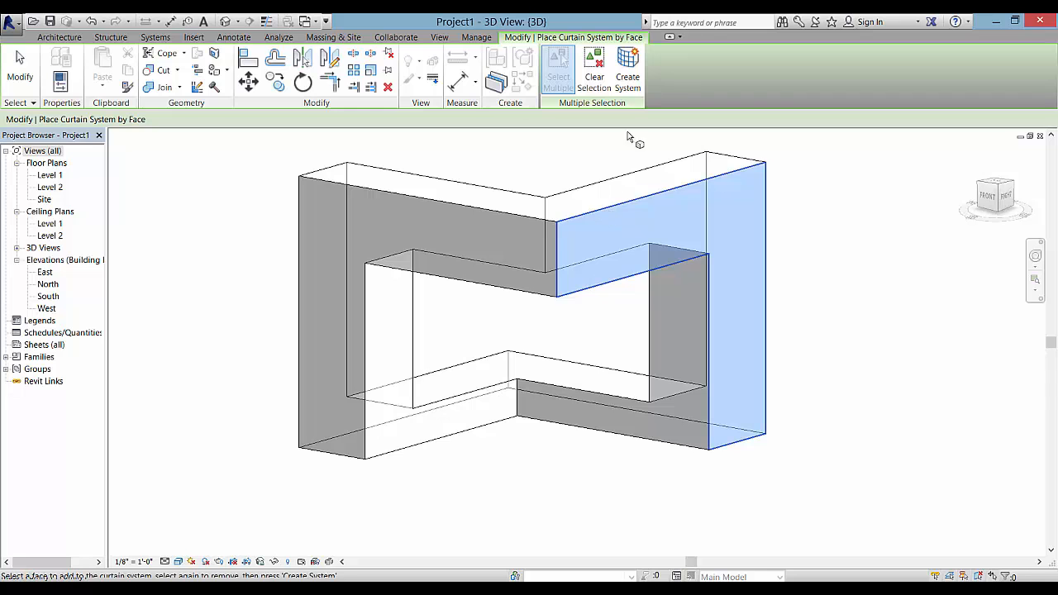
pyautogui.click(629, 83)
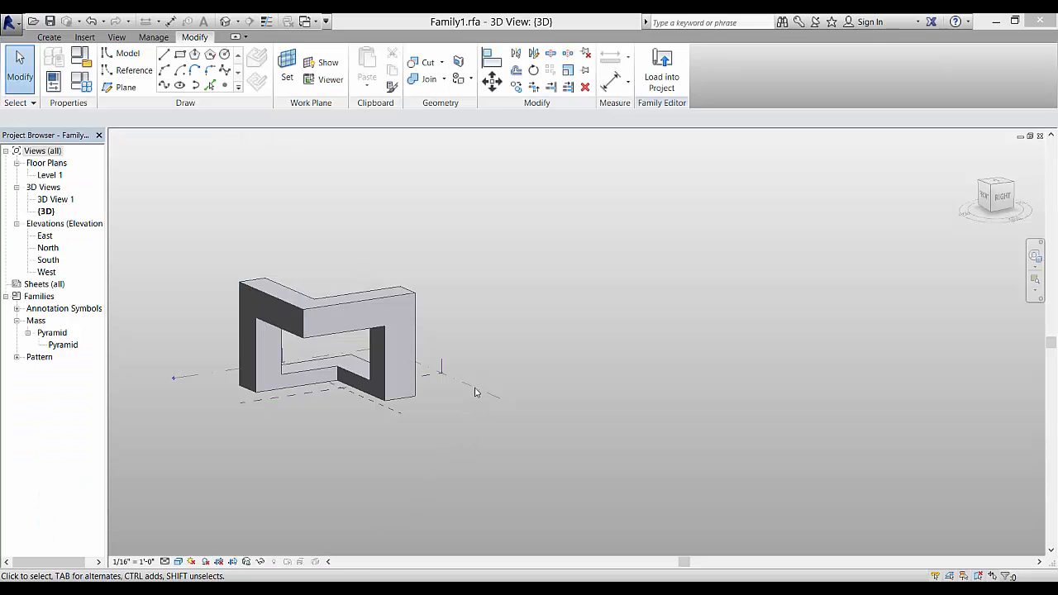
# Stretch the Level 1 plane far to the right of the M mass and choose the Ellipse tool
pyautogui.click(475, 392)
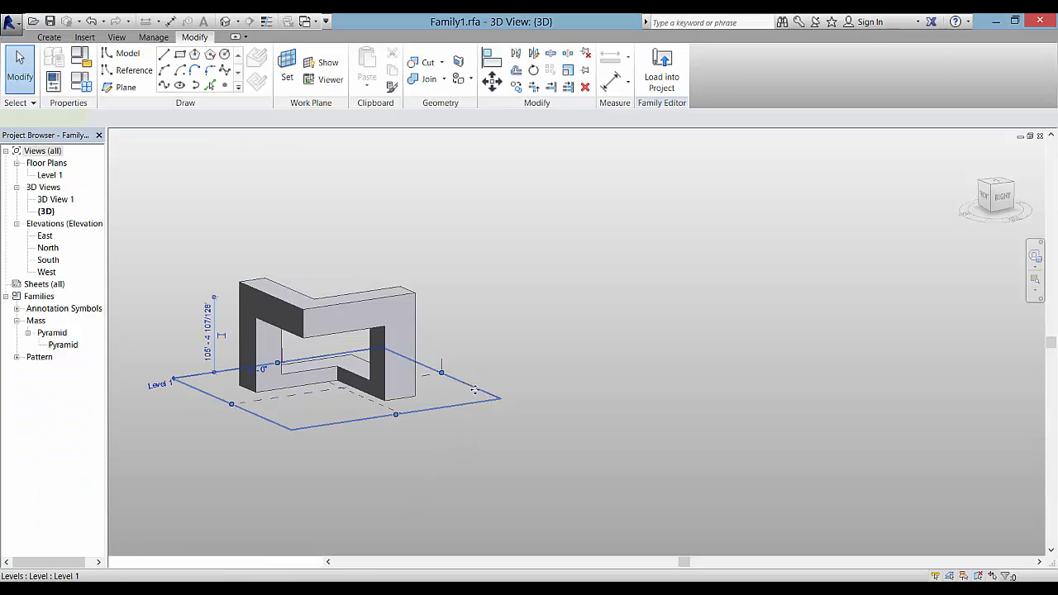
pyautogui.keyDown('shift'); pyautogui.moveTo(464, 442); pyautogui.dragTo(339, 449, button='middle'); pyautogui.keyUp('shift')
pyautogui.click(460, 449)
pyautogui.moveTo(479, 431); pyautogui.dragTo(556, 386, button='middle')
pyautogui.scroll(1, 491, 400)
pyautogui.moveTo(486, 418); pyautogui.dragTo(465, 448, button='middle')
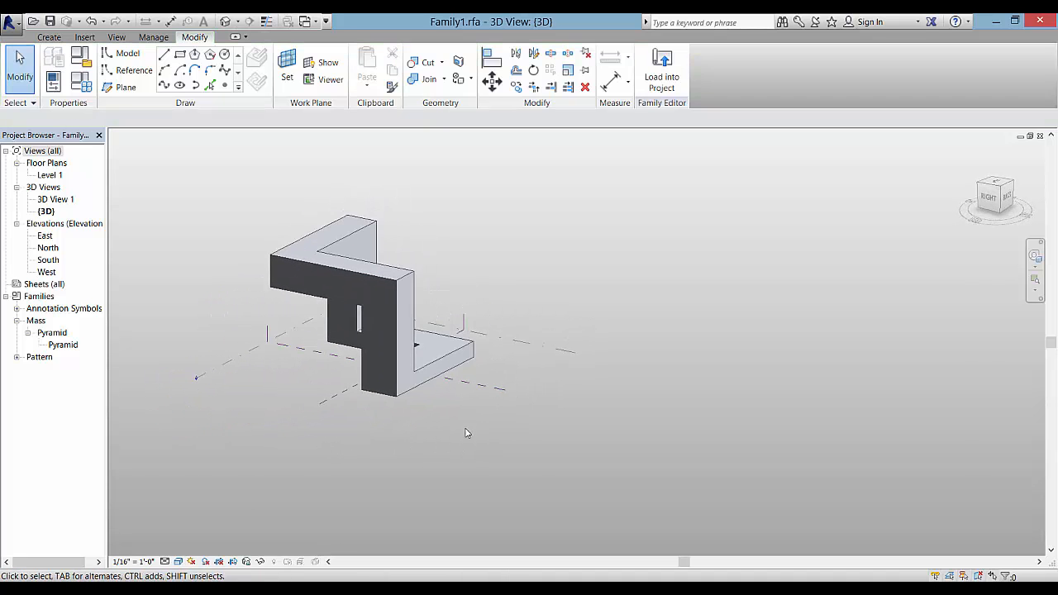
pyautogui.click(563, 355)
pyautogui.moveTo(570, 425); pyautogui.dragTo(718, 487)
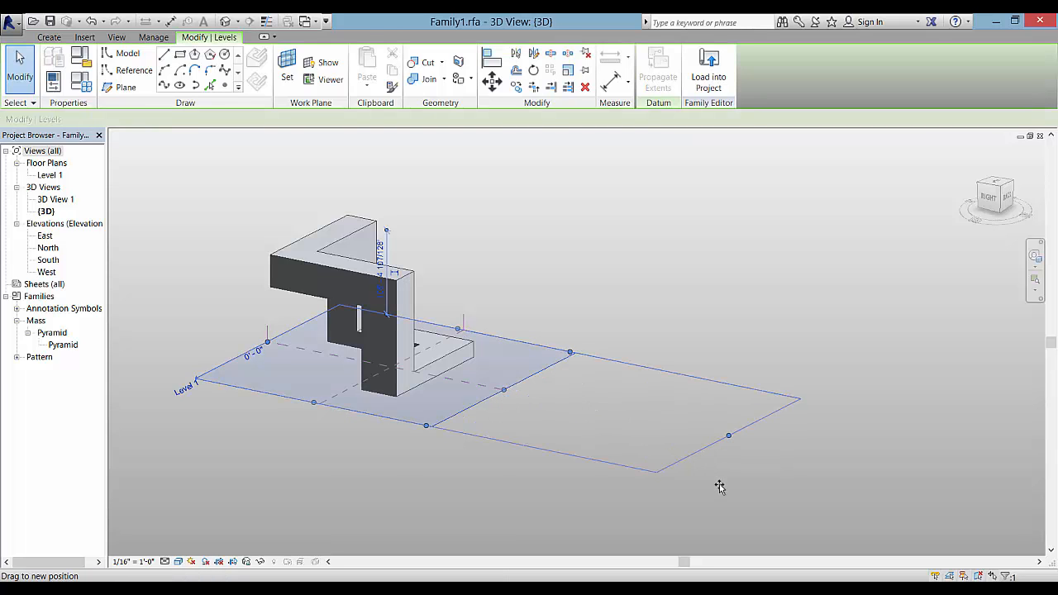
pyautogui.click(467, 462)
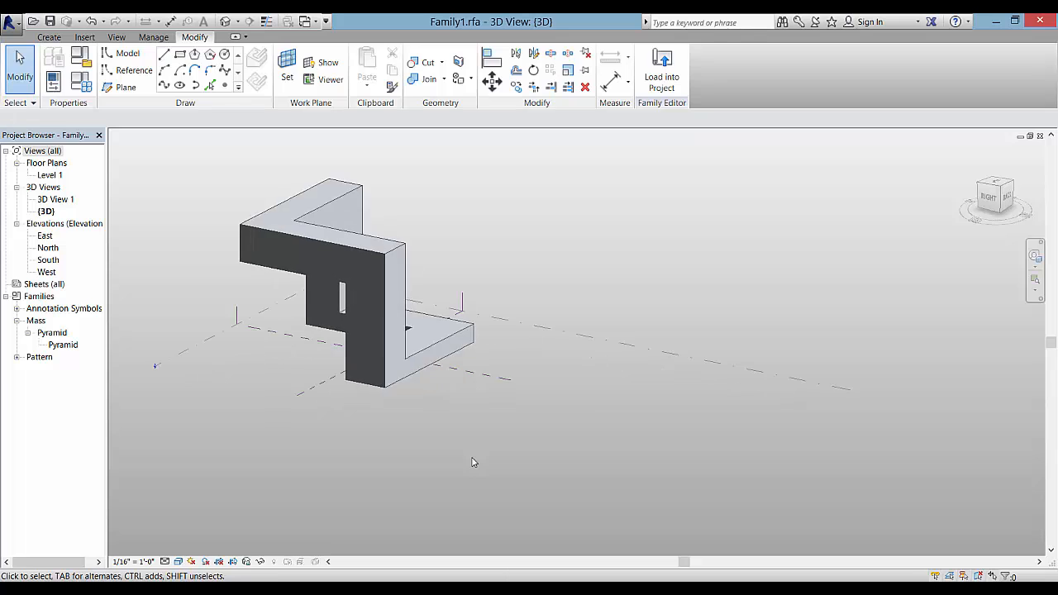
pyautogui.moveTo(472, 460); pyautogui.dragTo(427, 438, button='middle')
pyautogui.click(537, 314)
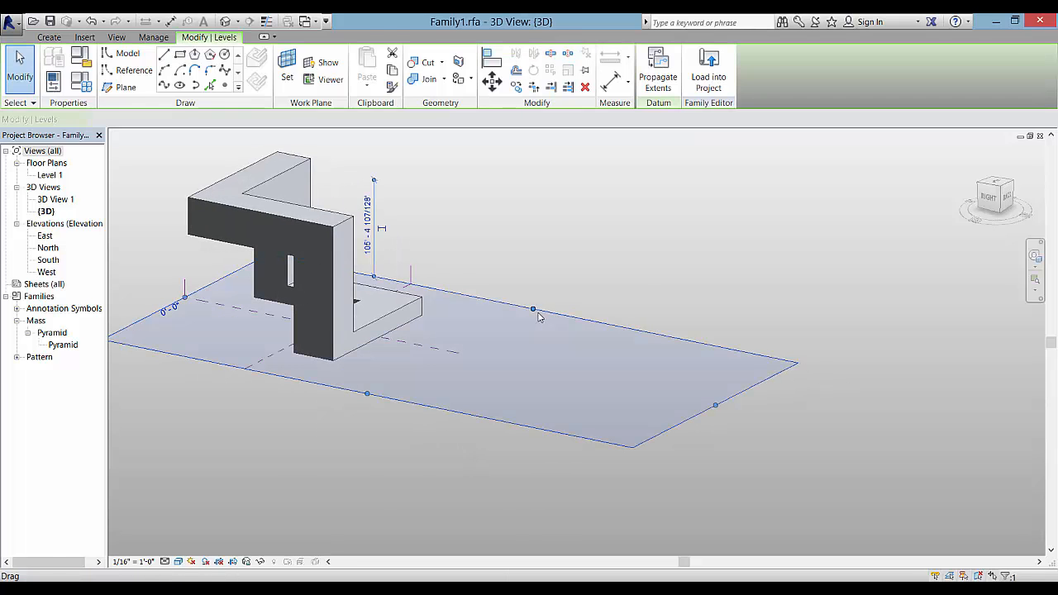
pyautogui.click(179, 86)
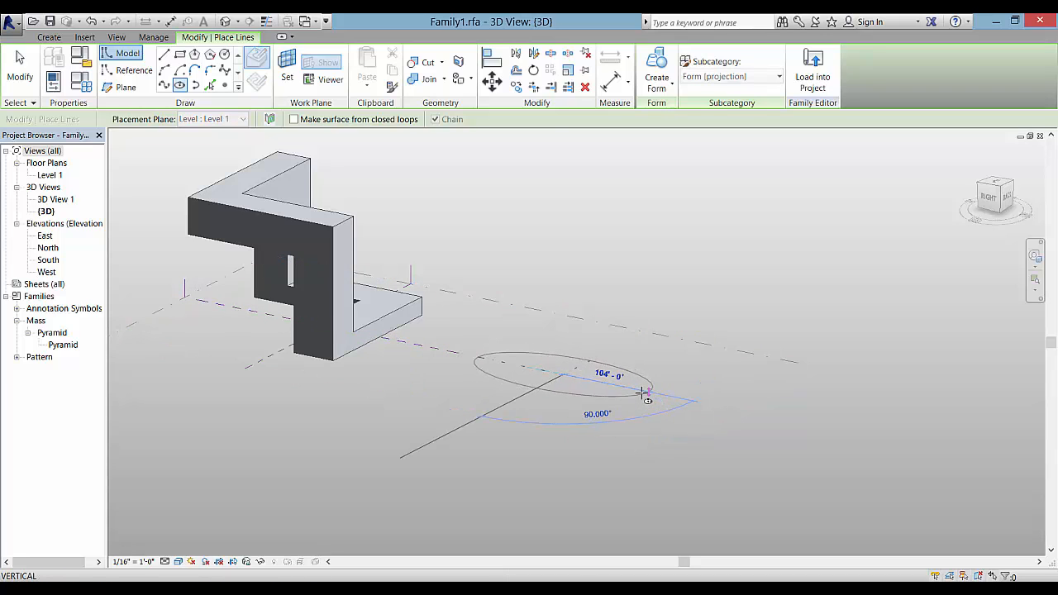
# Complete a 100' by 64' ellipse on Level 1 beside the mass
pyautogui.click(657, 395)
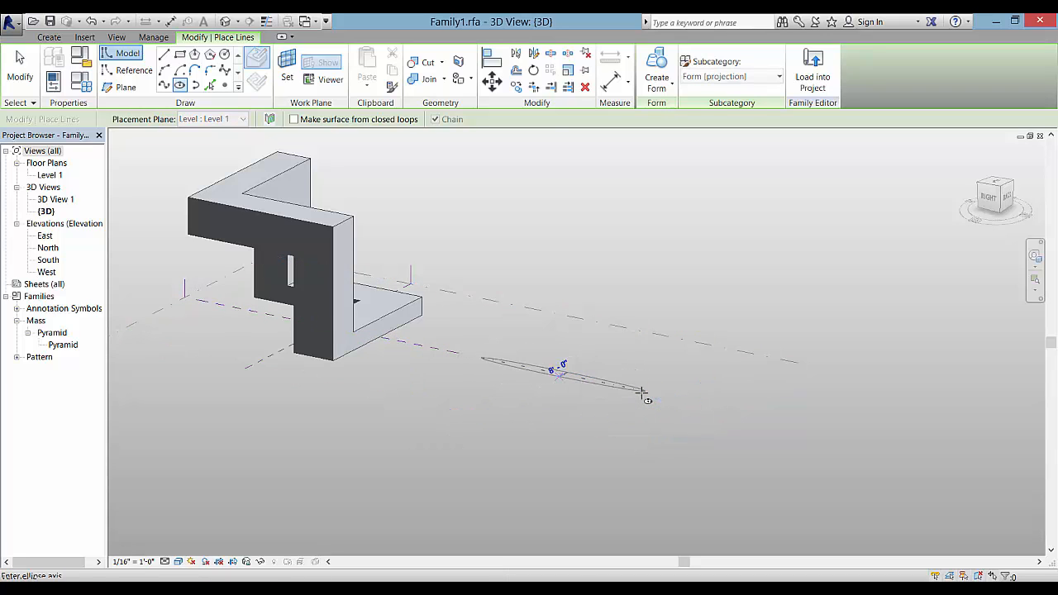
pyautogui.click(584, 403)
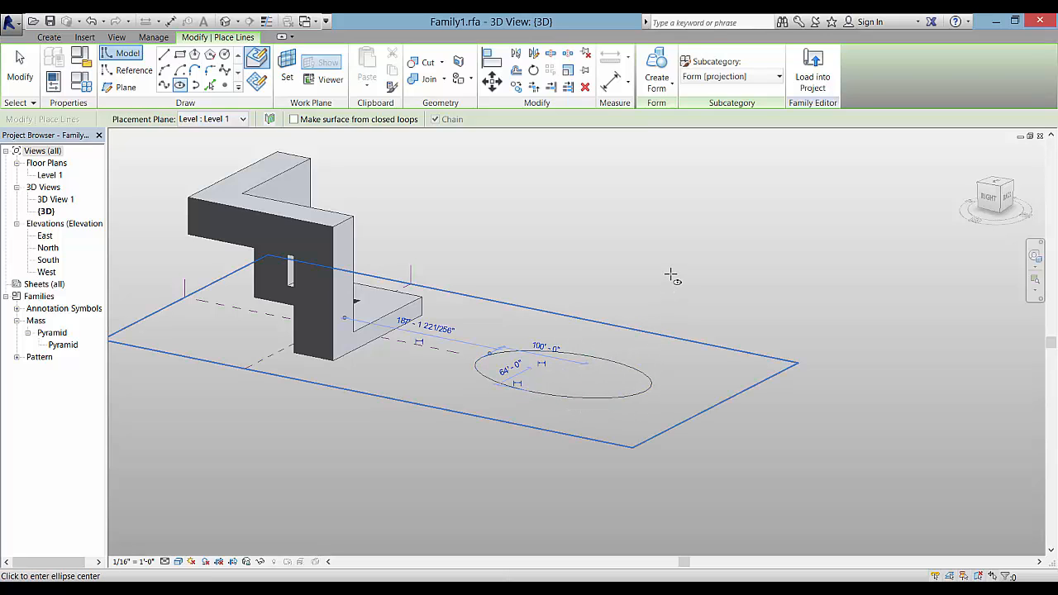
pyautogui.press('Escape')
pyautogui.press('Escape')
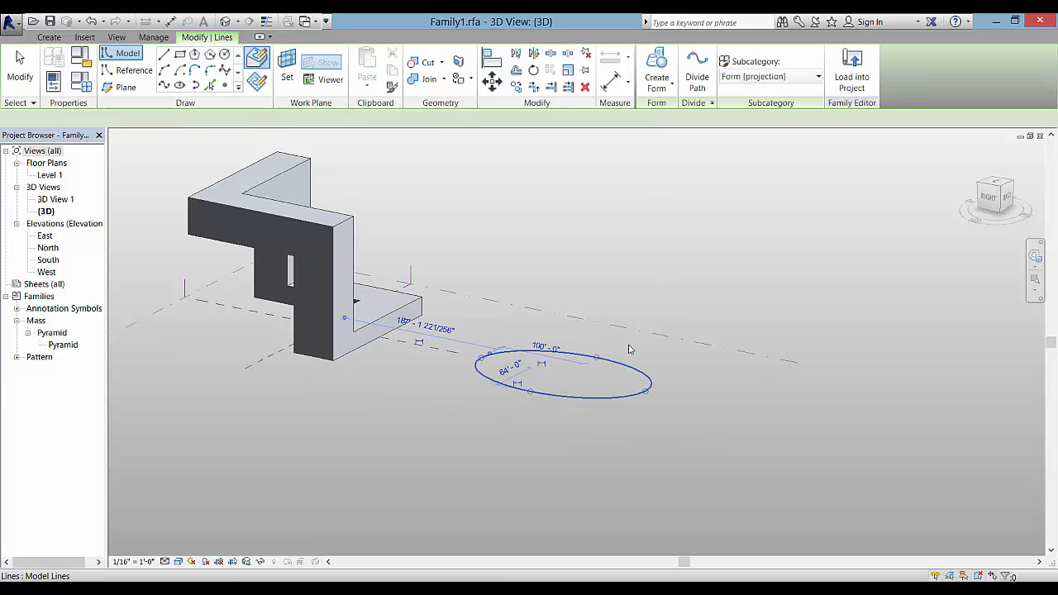
# Extrude the ellipse into a solid elliptical cylinder and raise its top above 70'-0"
pyautogui.click(657, 83)
pyautogui.click(671, 120)
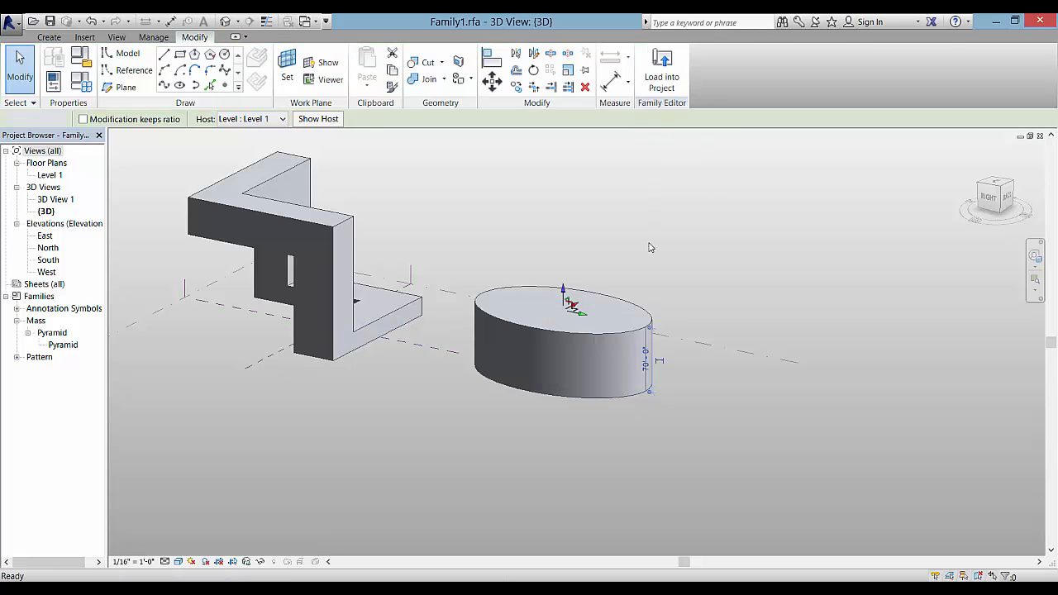
pyautogui.click(567, 304)
pyautogui.moveTo(564, 244); pyautogui.dragTo(566, 221)
pyautogui.click(714, 284)
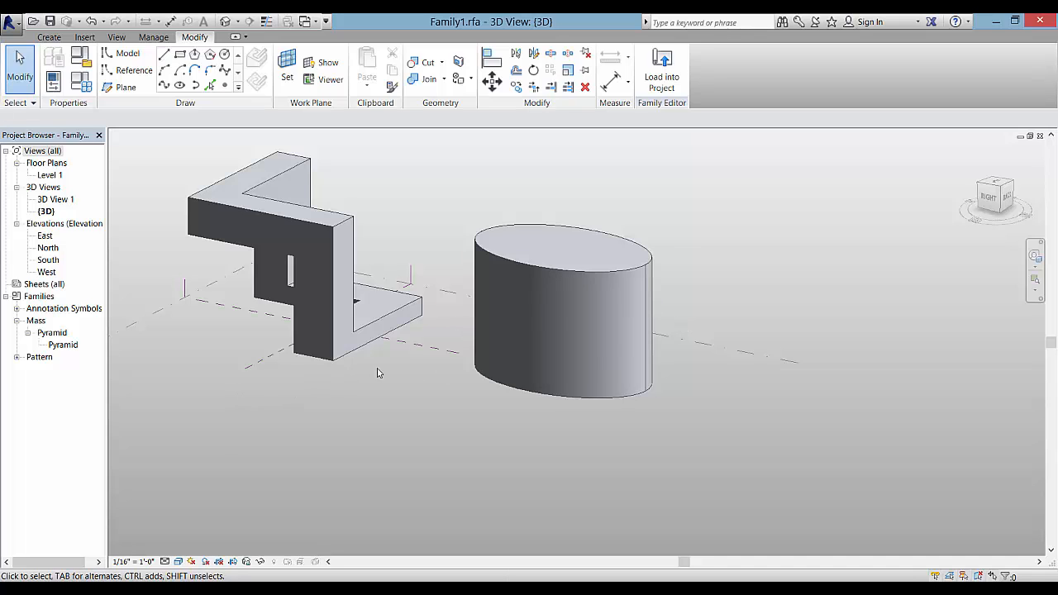
pyautogui.keyDown('shift'); pyautogui.moveTo(370, 404); pyautogui.dragTo(405, 361, button='middle'); pyautogui.keyUp('shift')
# Place a new reference plane across the middle of the elliptical cylinder and select it
pyautogui.click(420, 348)
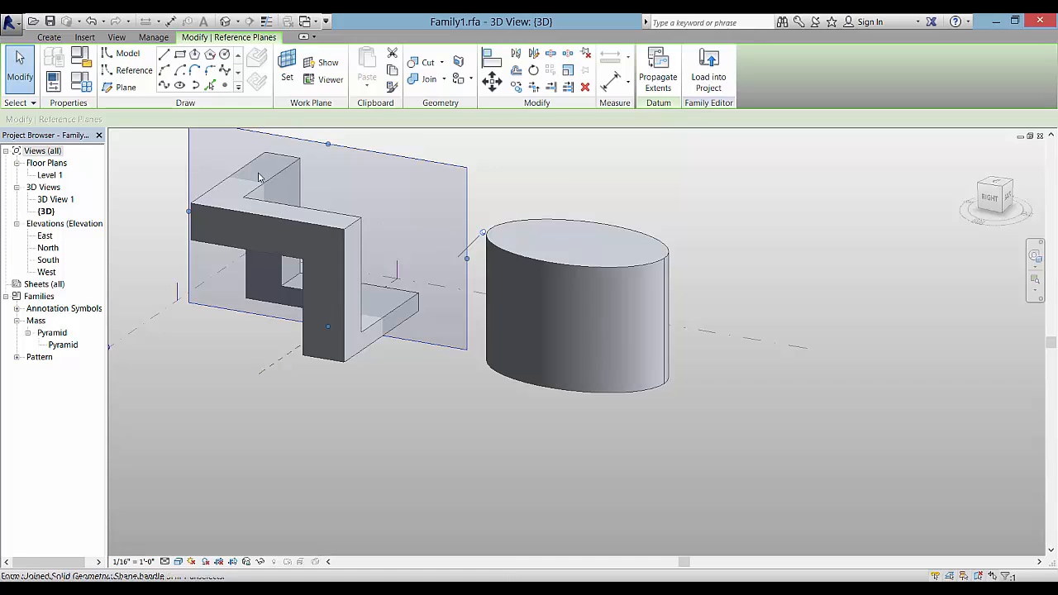
pyautogui.click(124, 88)
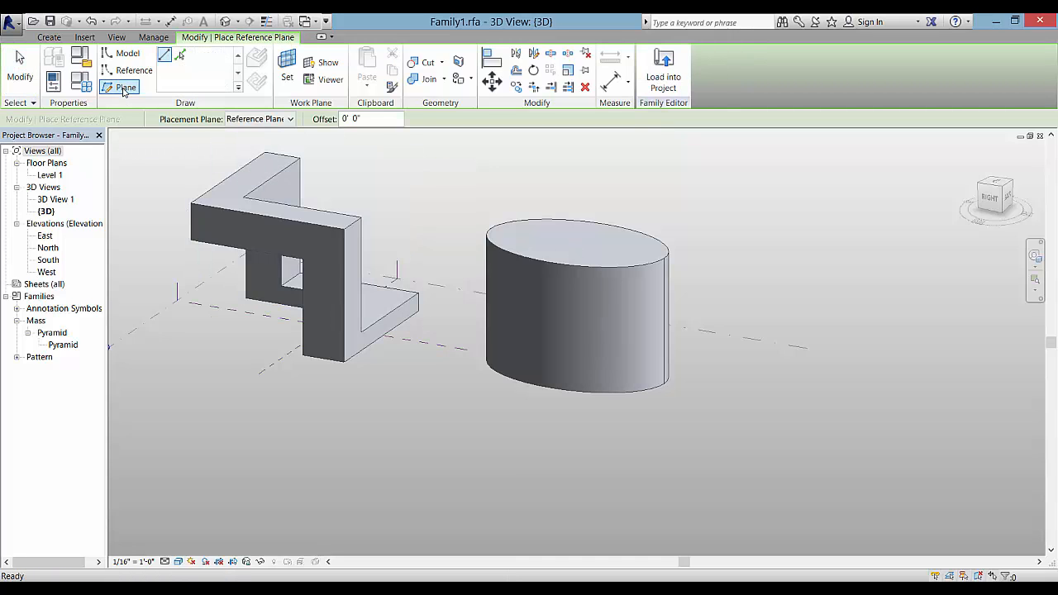
pyautogui.click(433, 292)
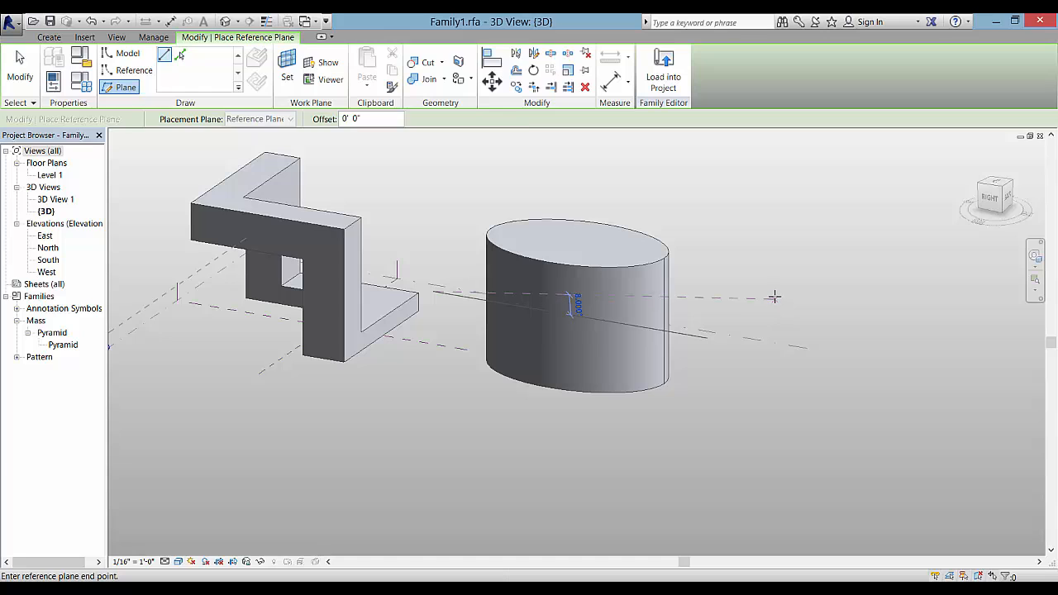
pyautogui.click(774, 297)
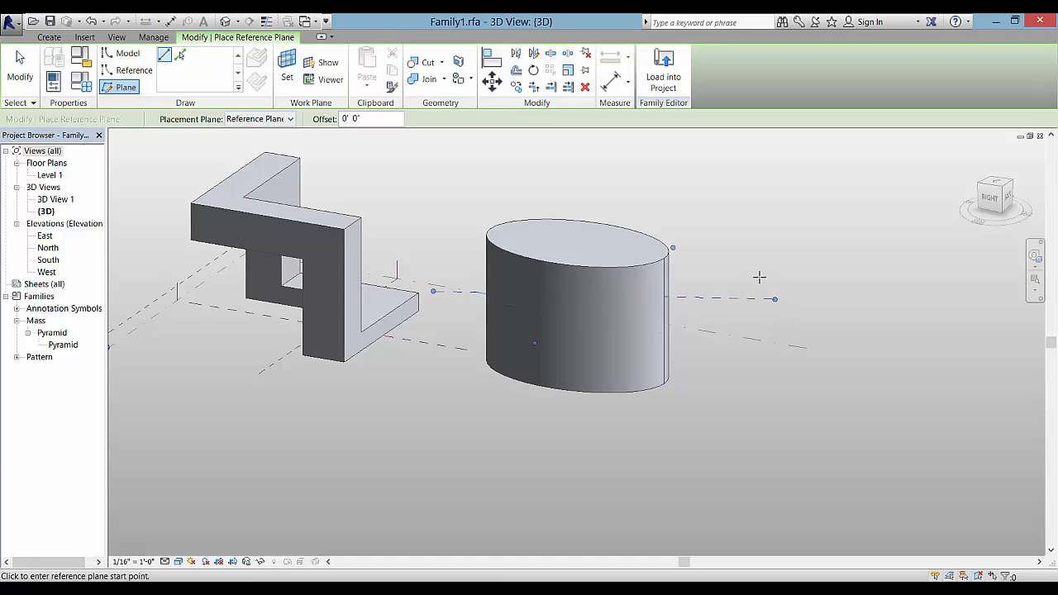
pyautogui.press('Escape')
pyautogui.press('Escape')
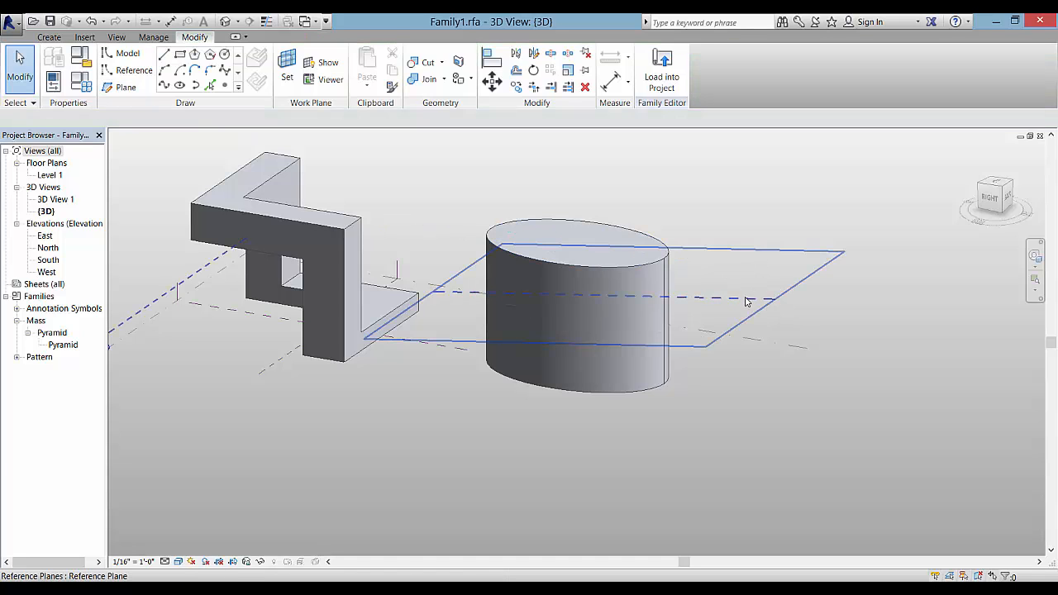
pyautogui.click(746, 299)
pyautogui.keyDown('shift'); pyautogui.moveTo(569, 434); pyautogui.dragTo(632, 455, button='middle'); pyautogui.keyUp('shift')
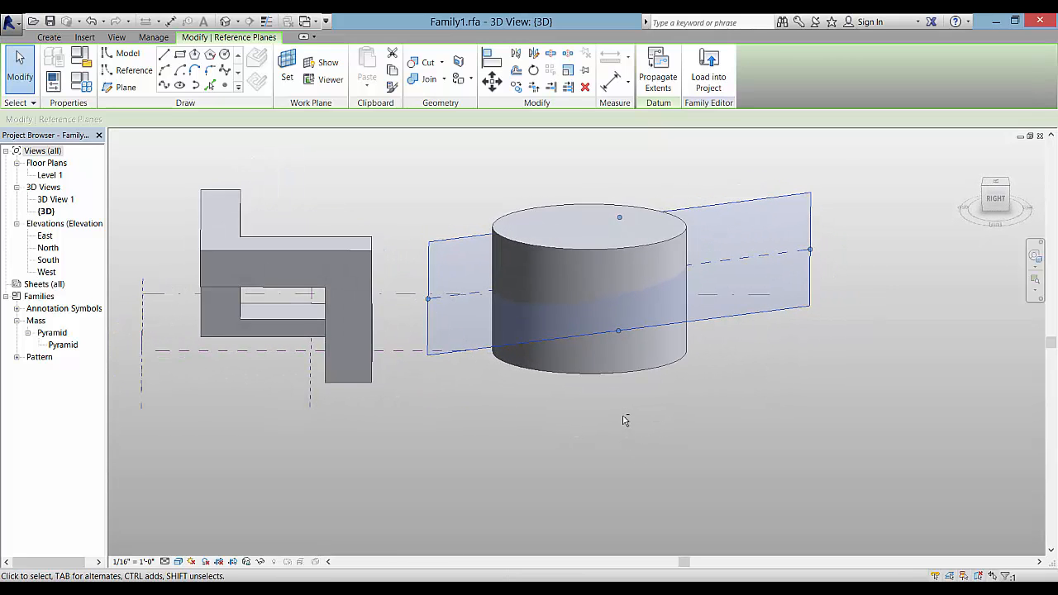
pyautogui.scroll(2, 623, 406)
pyautogui.moveTo(623, 405); pyautogui.dragTo(600, 445, button='middle')
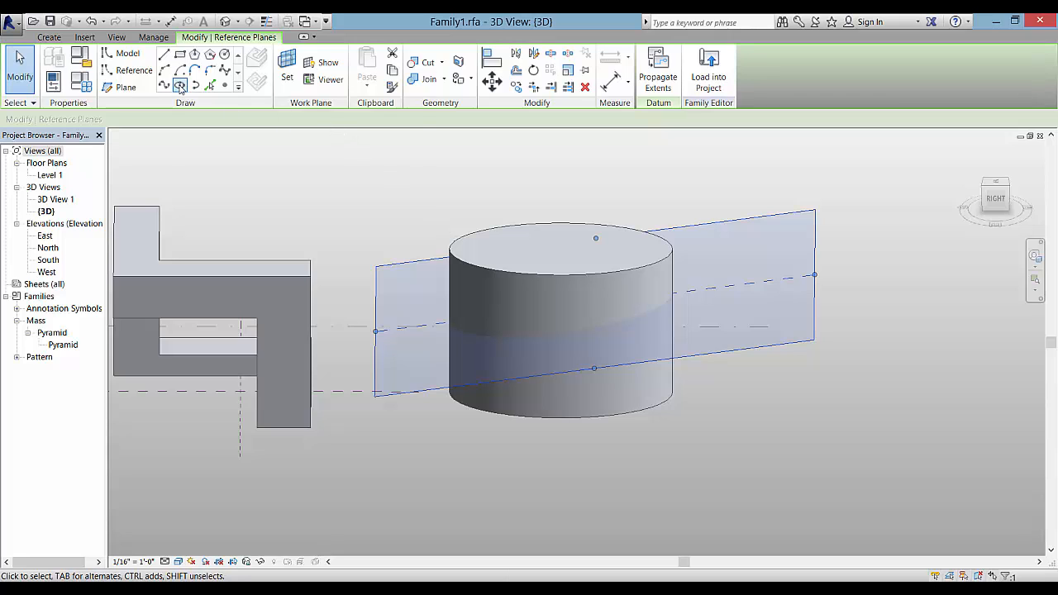
# Sketch a 132'-0" by 96'-0" ellipse on the new plane in the Workplane Viewer, then select it
pyautogui.click(324, 83)
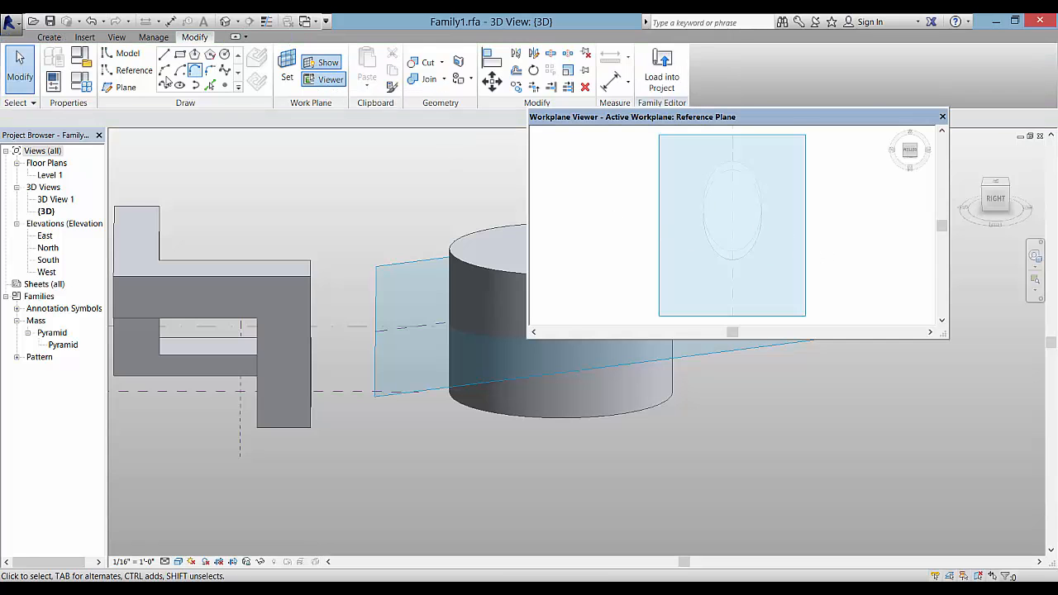
pyautogui.click(179, 84)
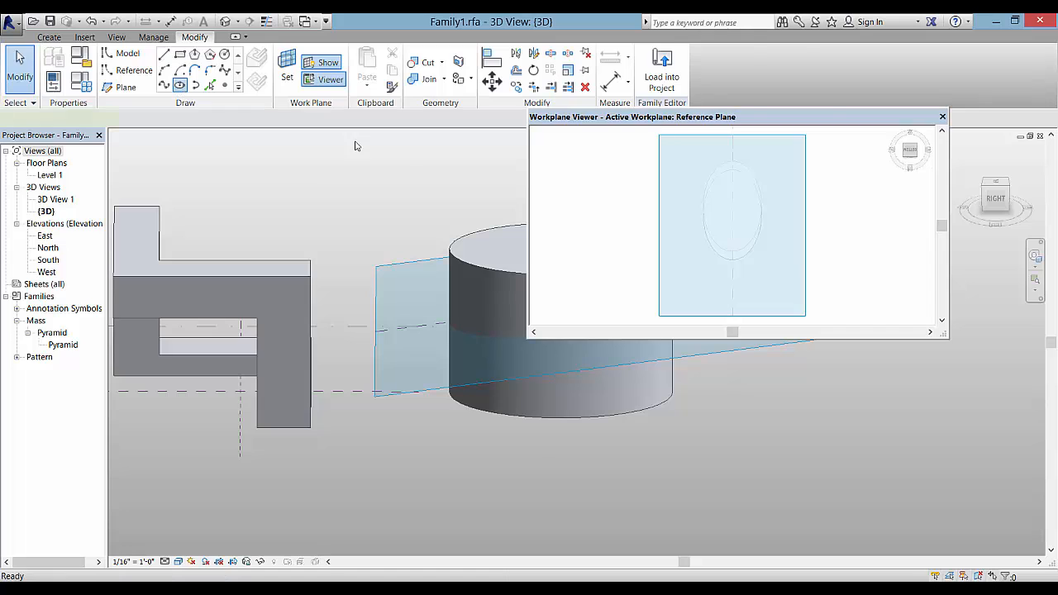
pyautogui.click(732, 214)
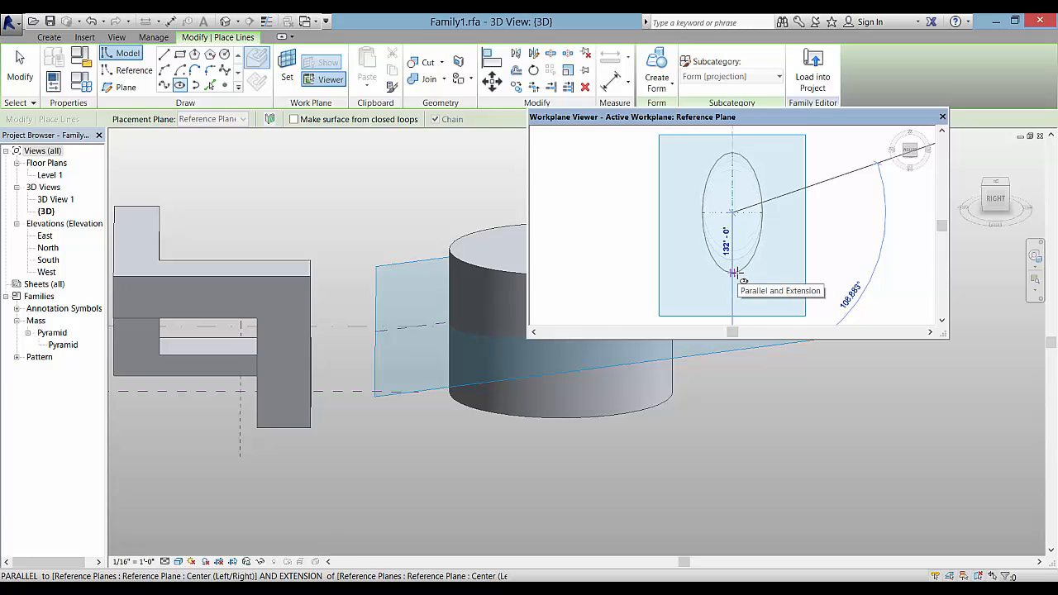
pyautogui.click(734, 273)
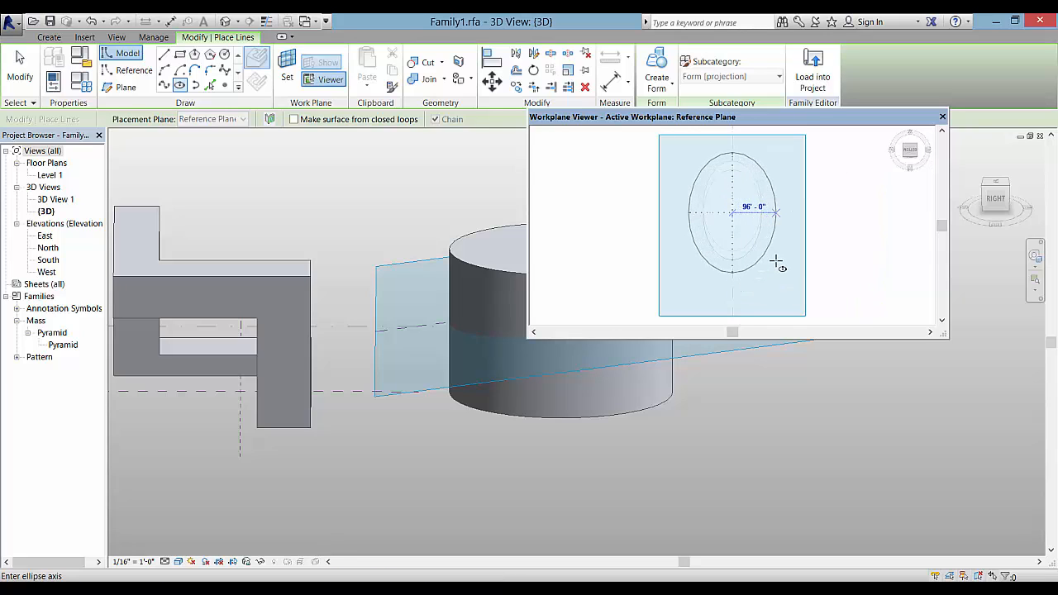
pyautogui.click(777, 263)
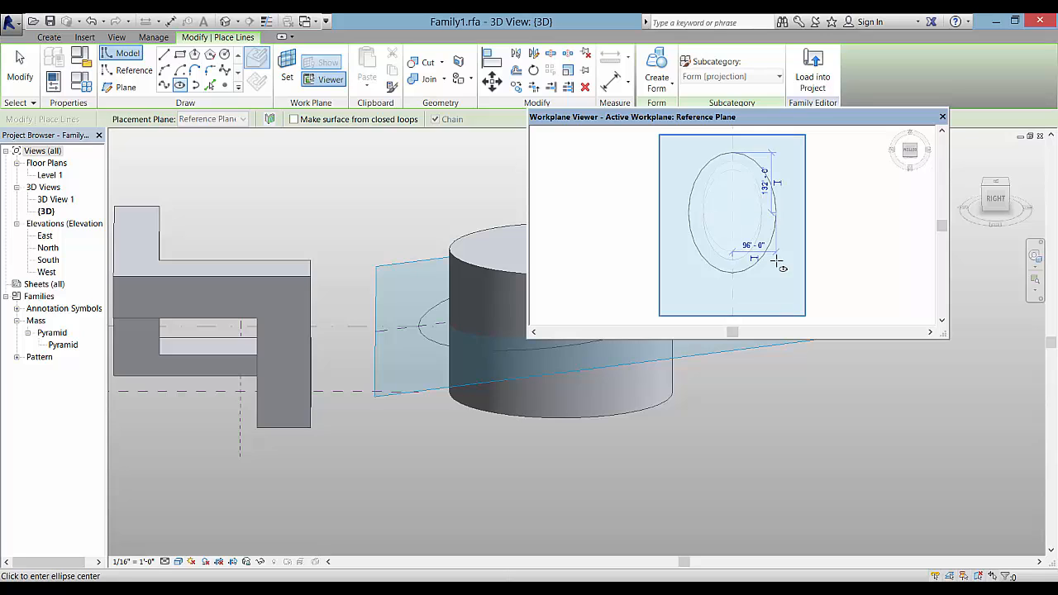
pyautogui.rightClick(824, 198)
pyautogui.click(846, 203)
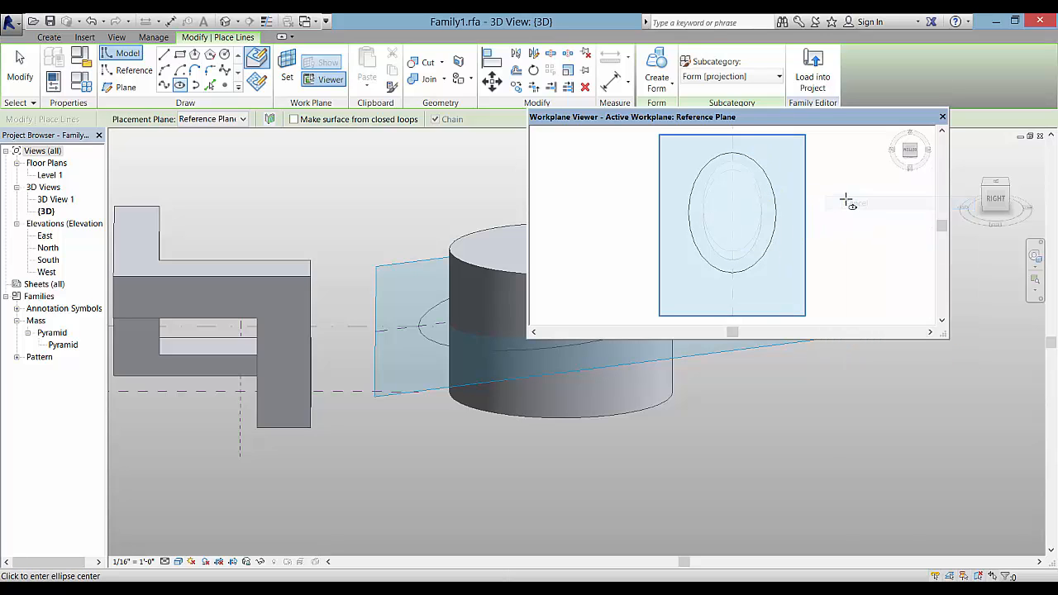
pyautogui.click(942, 117)
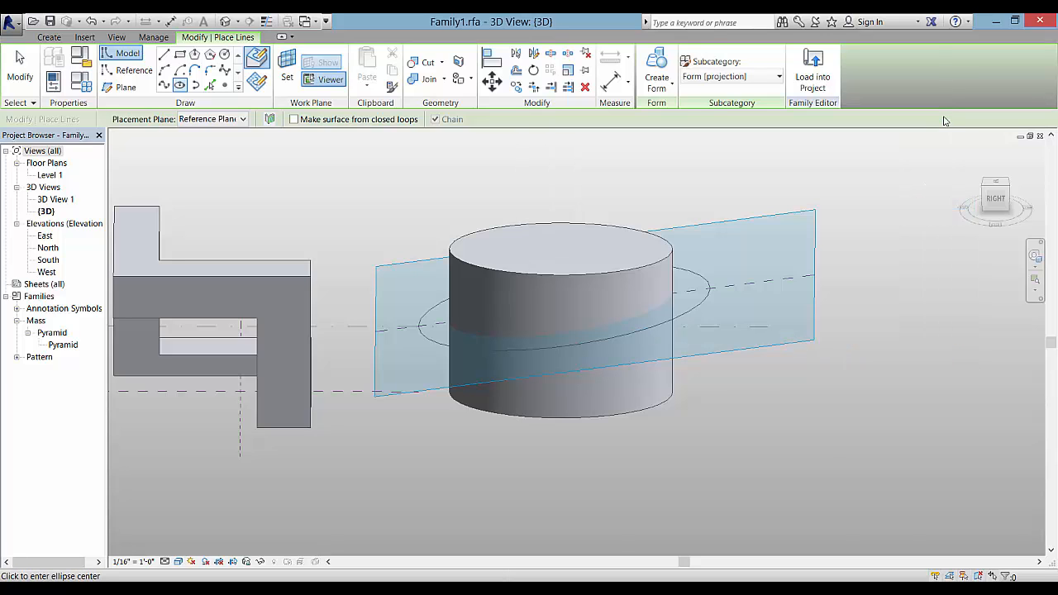
pyautogui.click(648, 169)
pyautogui.press('Escape')
pyautogui.press('Escape')
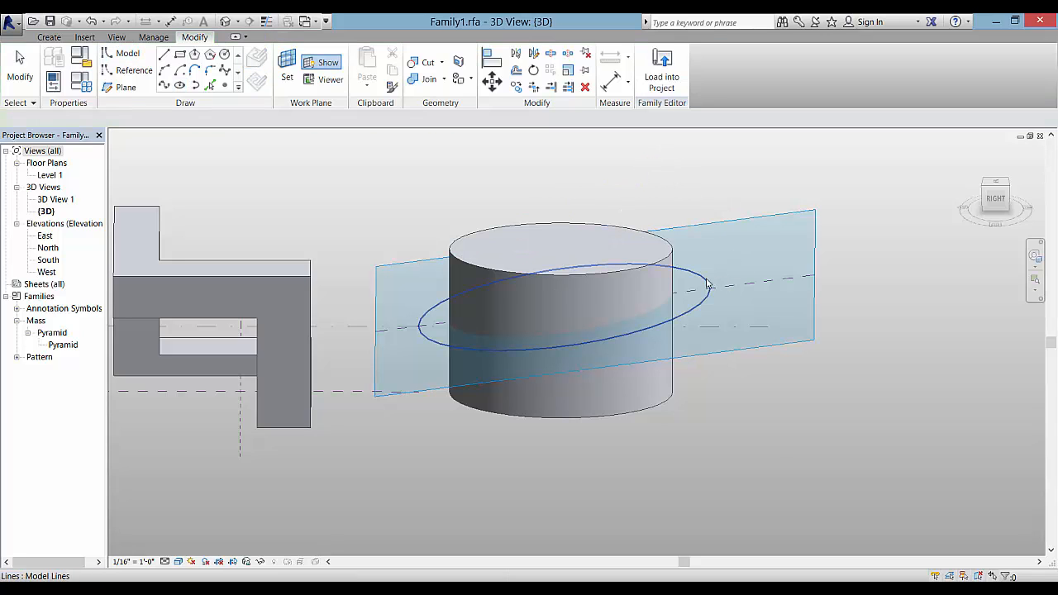
pyautogui.click(707, 289)
# Make the selected 132' by 96' ellipse a void form cutting the cylinder's top
pyautogui.click(663, 89)
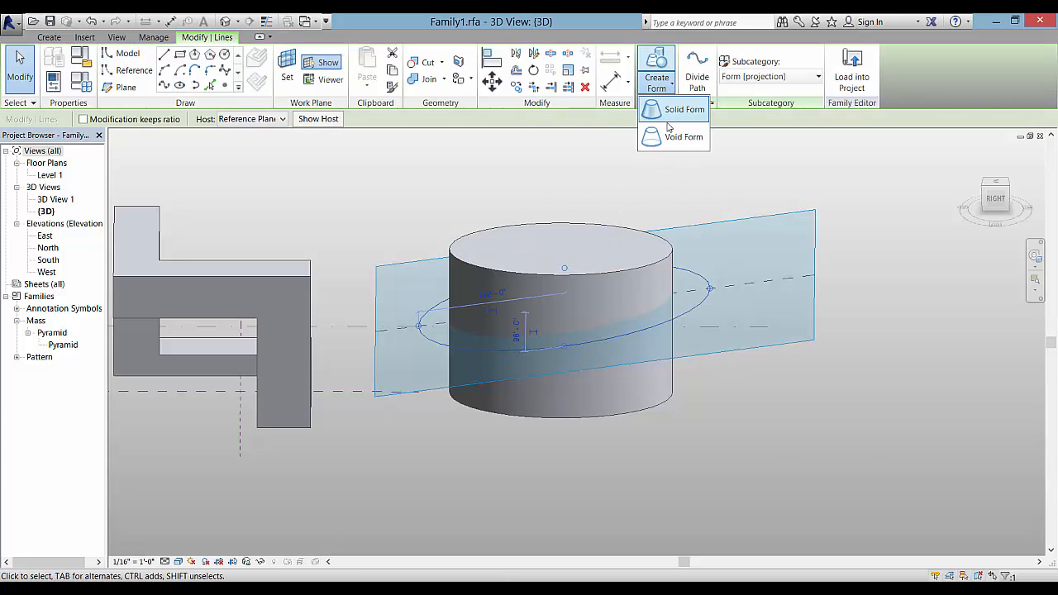
pyautogui.click(665, 135)
pyautogui.press('Escape')
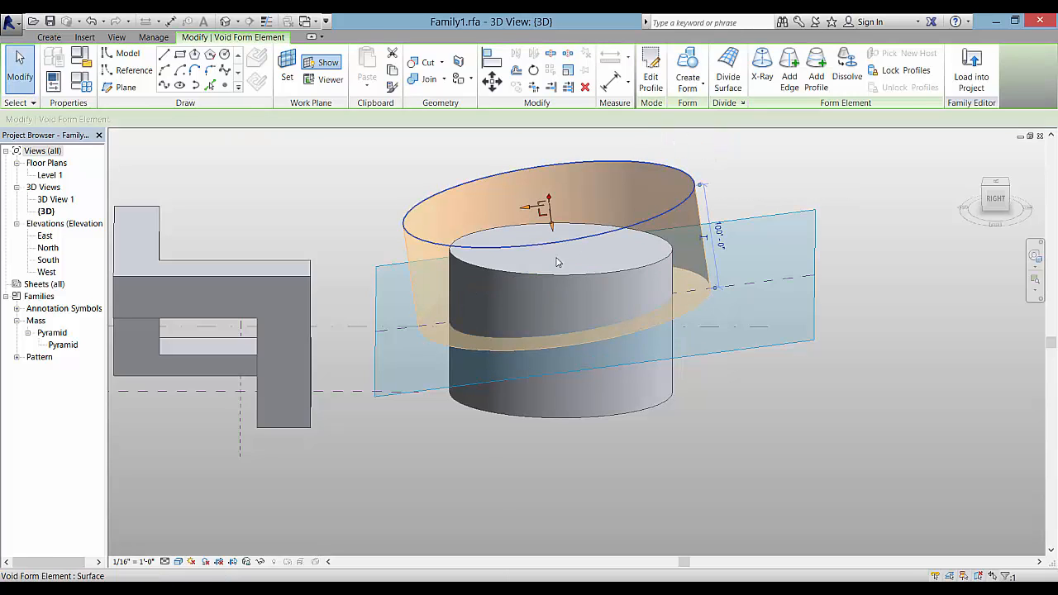
pyautogui.press('Escape')
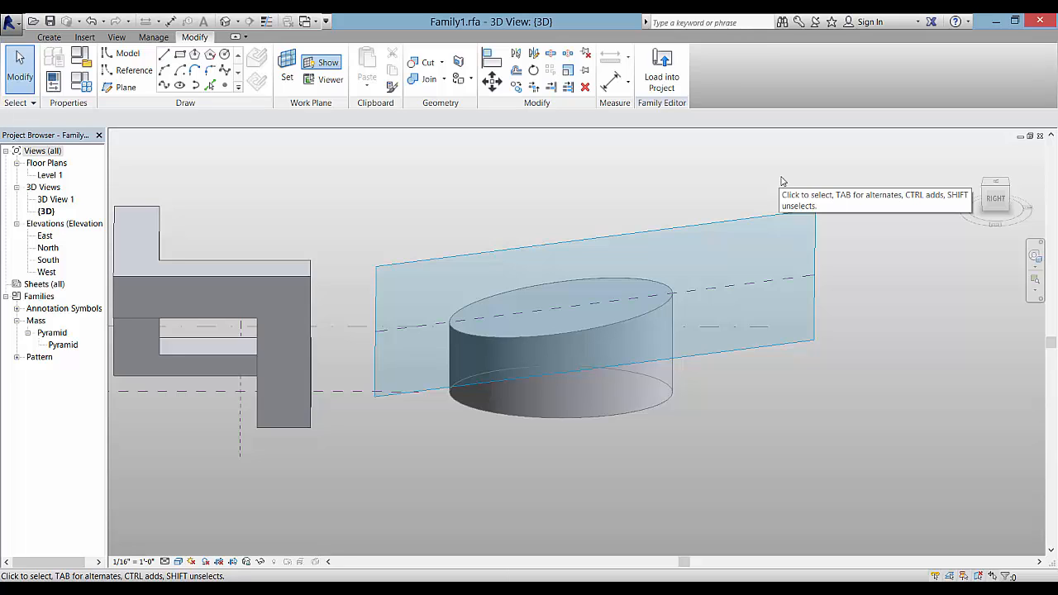
# Sketch a larger, roughly 135' by 100' ellipse on the sloped plane using the Workplane Viewer
pyautogui.click(329, 79)
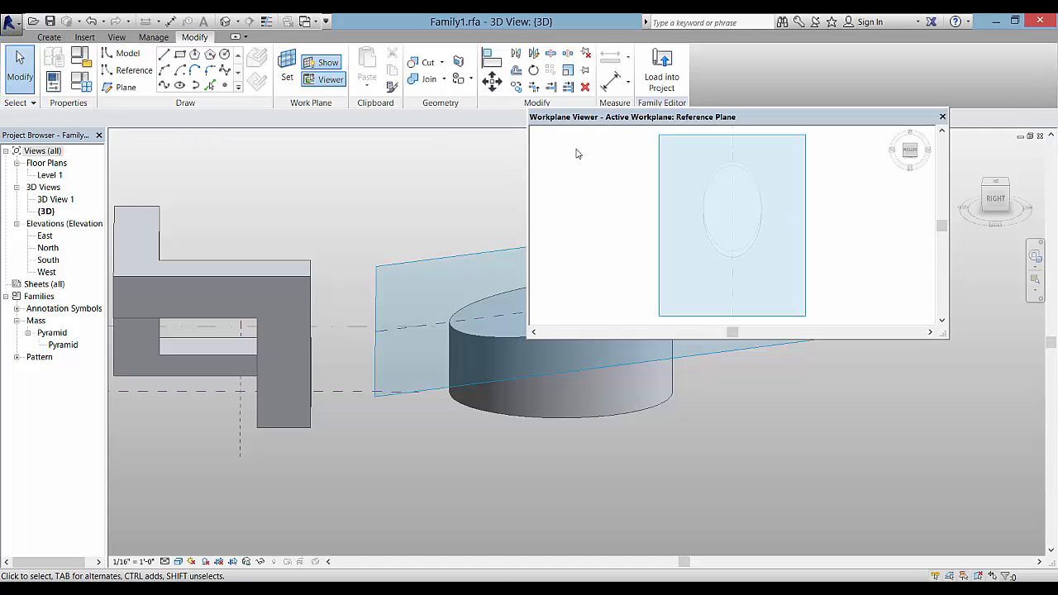
pyautogui.click(179, 85)
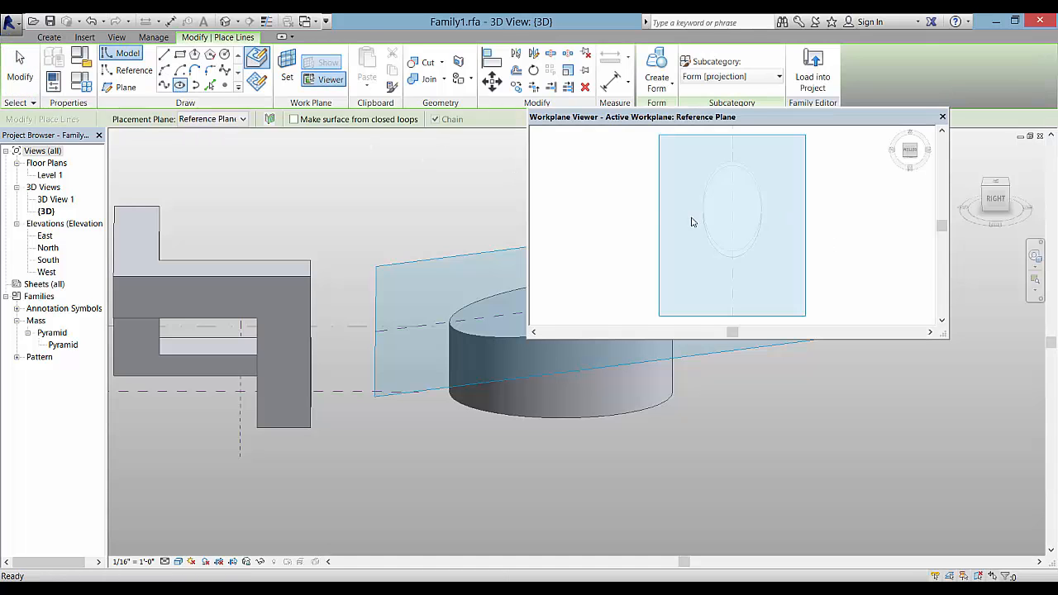
pyautogui.click(733, 210)
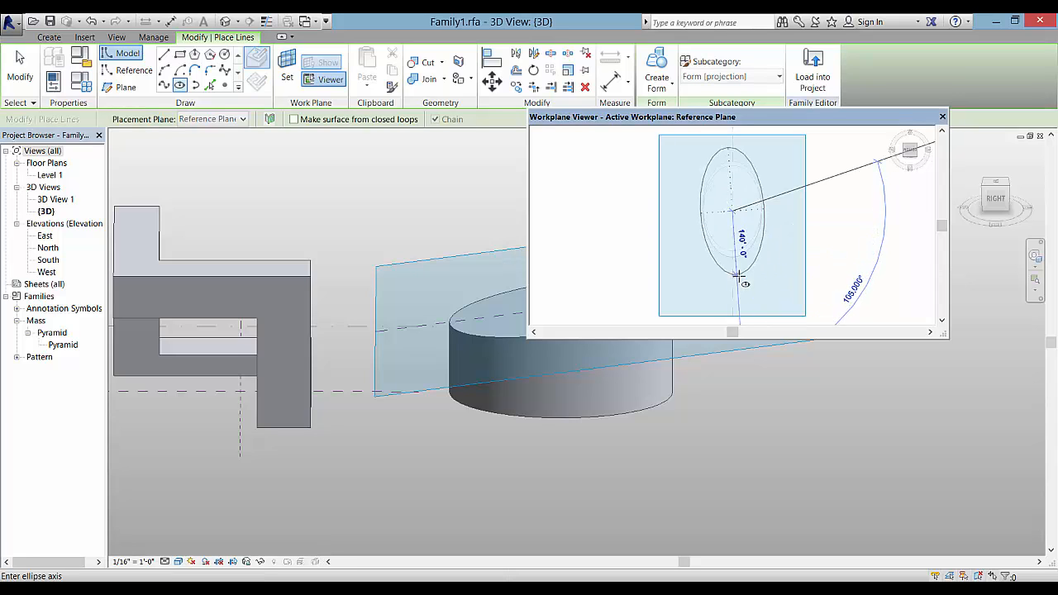
pyautogui.click(733, 272)
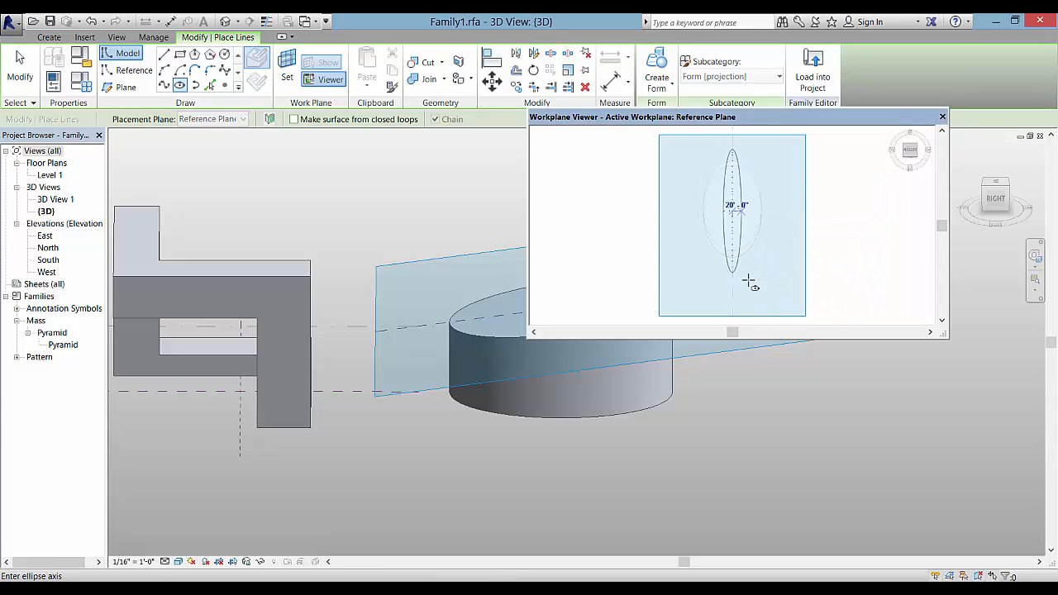
pyautogui.click(779, 294)
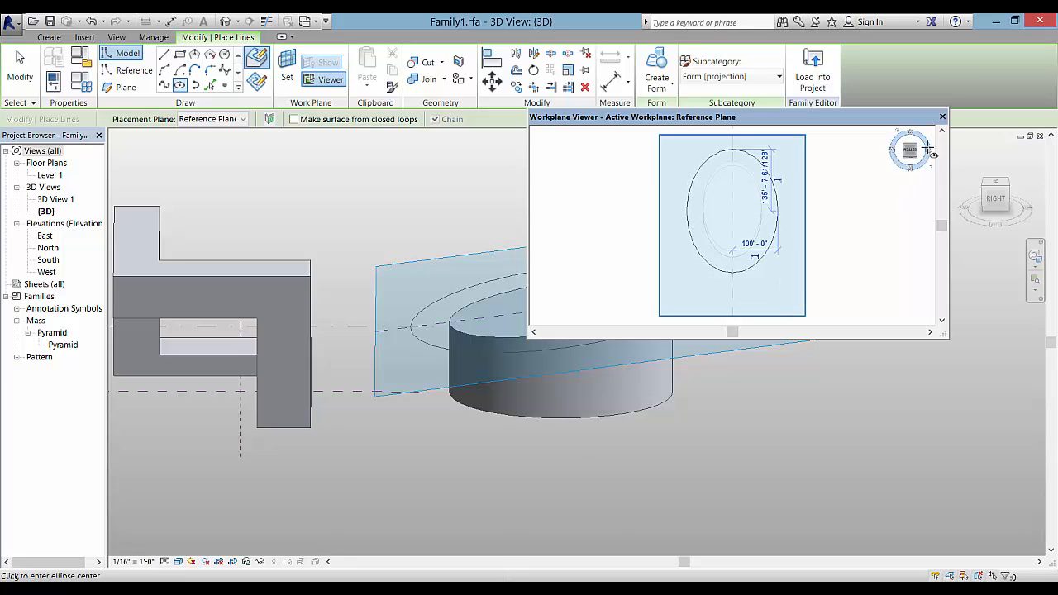
pyautogui.click(941, 117)
pyautogui.press('Escape')
pyautogui.press('Escape')
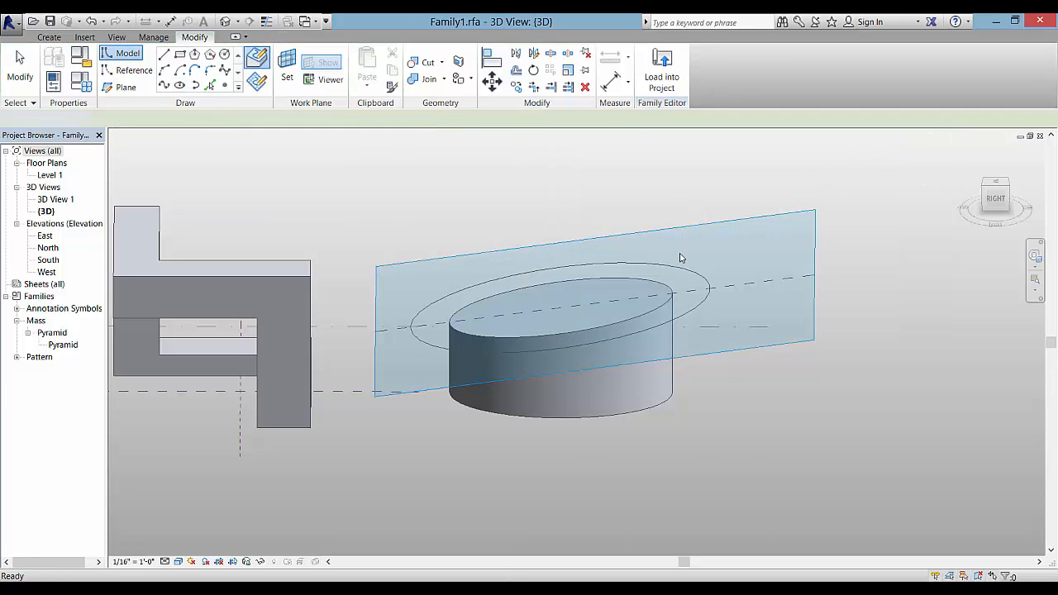
# Extrude the larger ellipse as a solid form and change its depth from 110'-0" to 10'
pyautogui.click(680, 268)
pyautogui.click(660, 95)
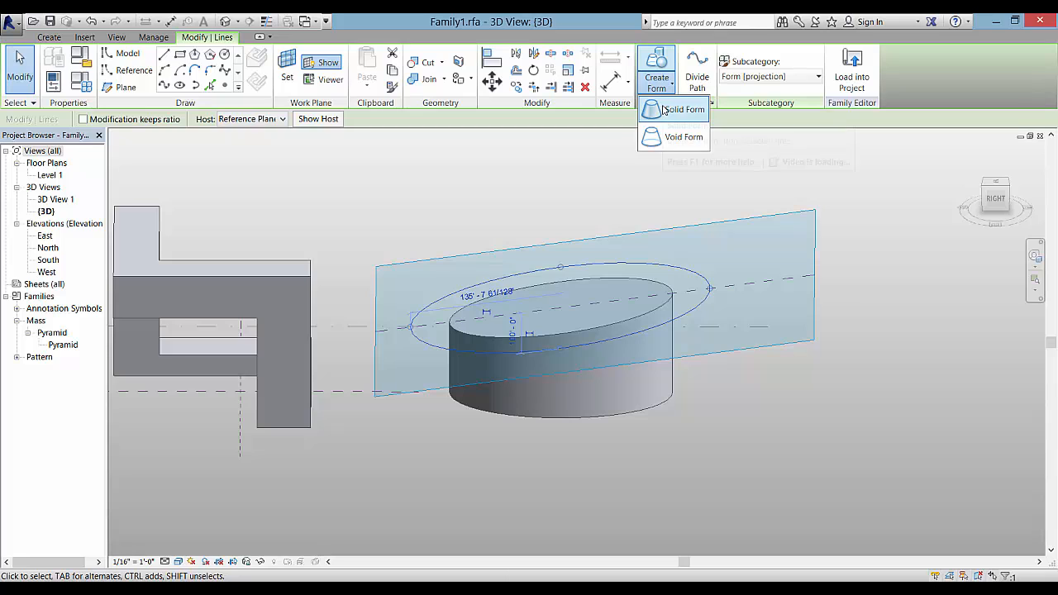
pyautogui.click(671, 110)
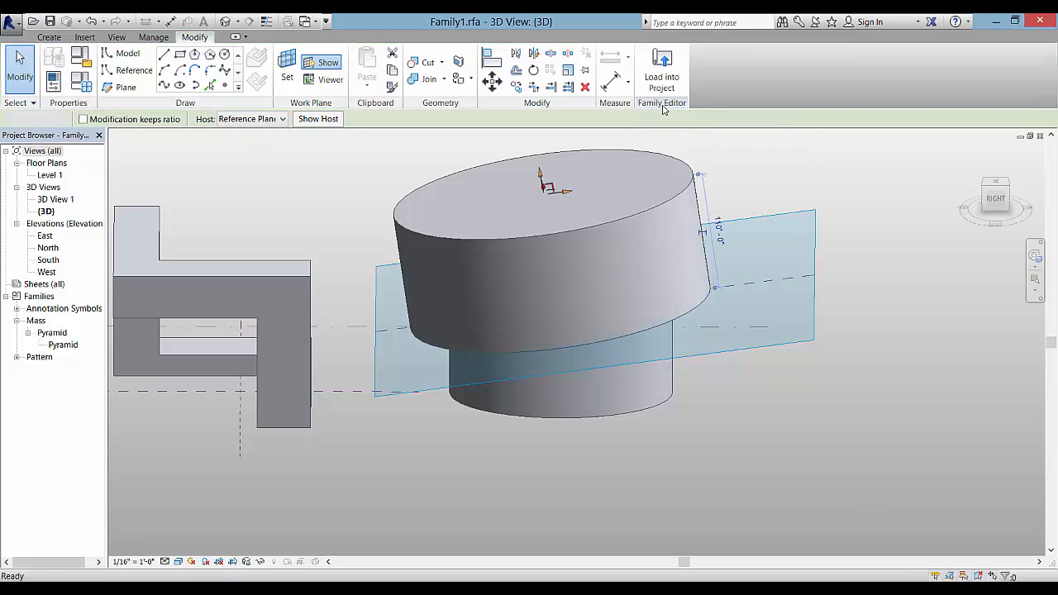
pyautogui.click(717, 231)
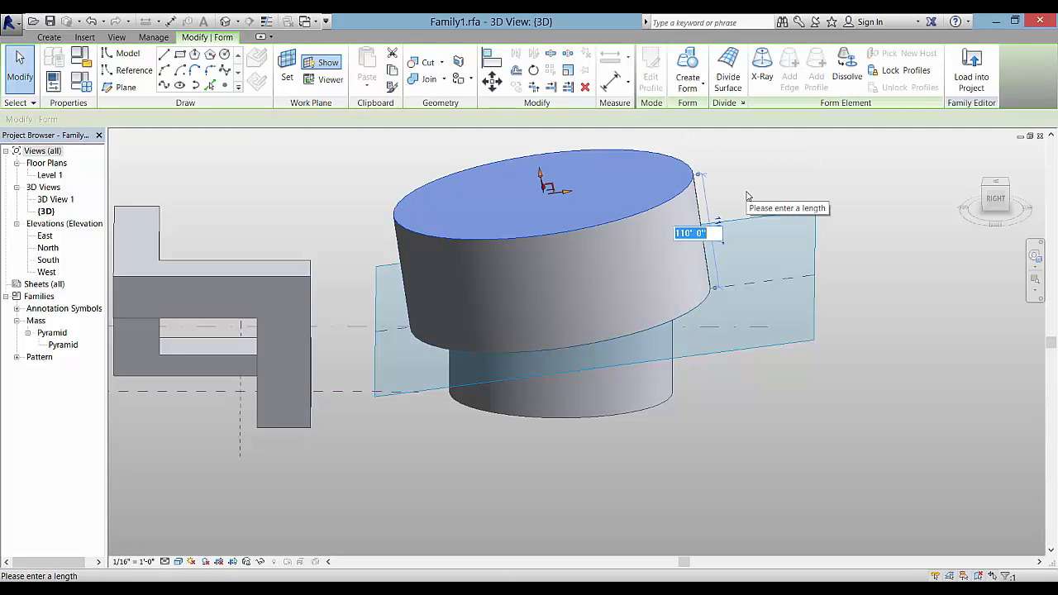
pyautogui.write('10')
pyautogui.press('Return')
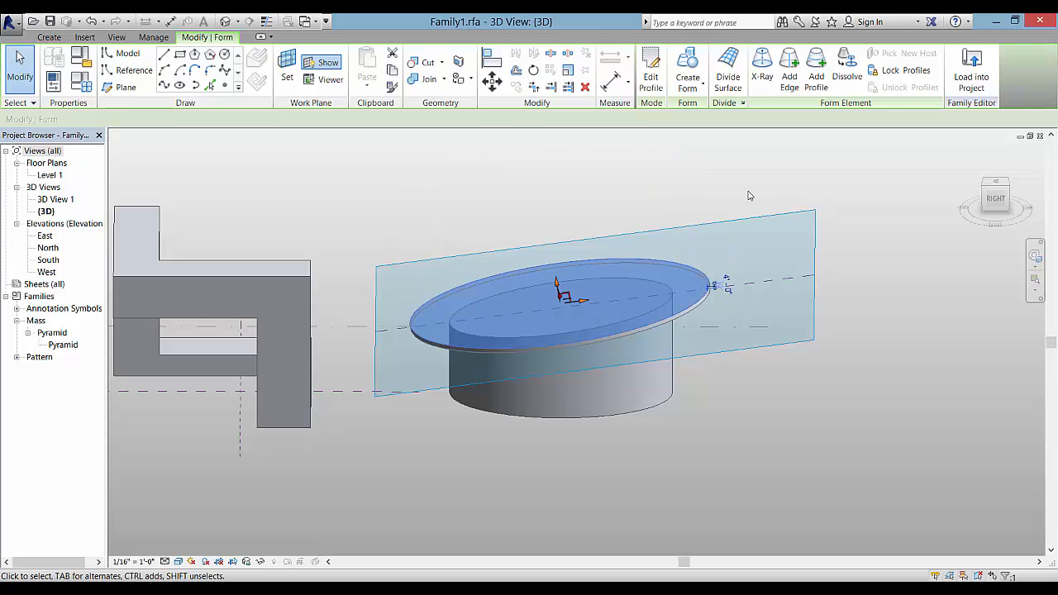
pyautogui.click(752, 195)
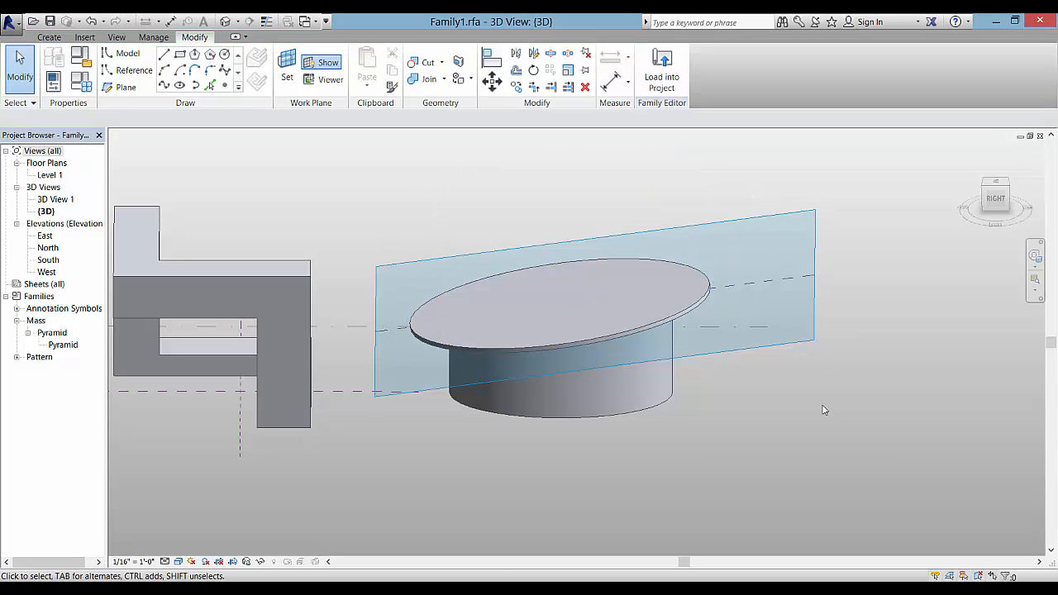
pyautogui.keyDown('shift'); pyautogui.moveTo(824, 406); pyautogui.dragTo(839, 340, button='middle'); pyautogui.keyUp('shift')
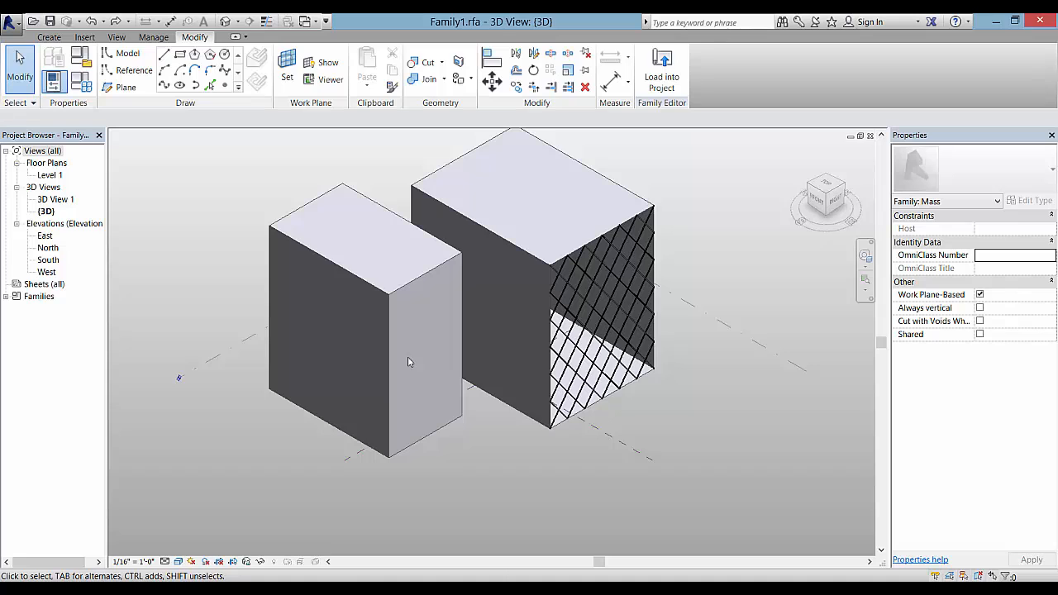
# Divide the narrower box's front face and apply the Rhomboid surface pattern to it
pyautogui.click(404, 449)
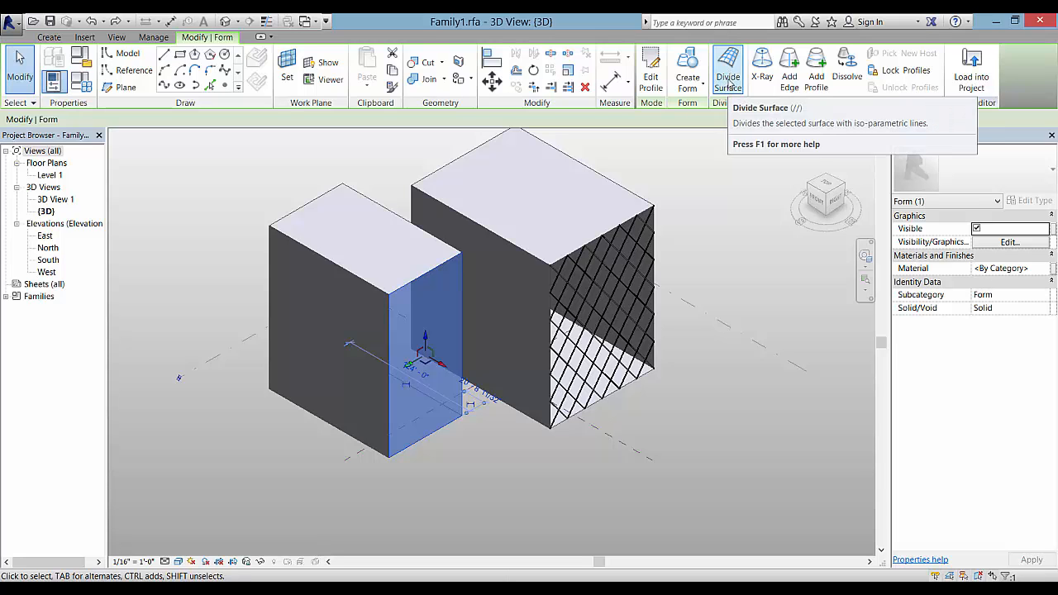
pyautogui.click(729, 82)
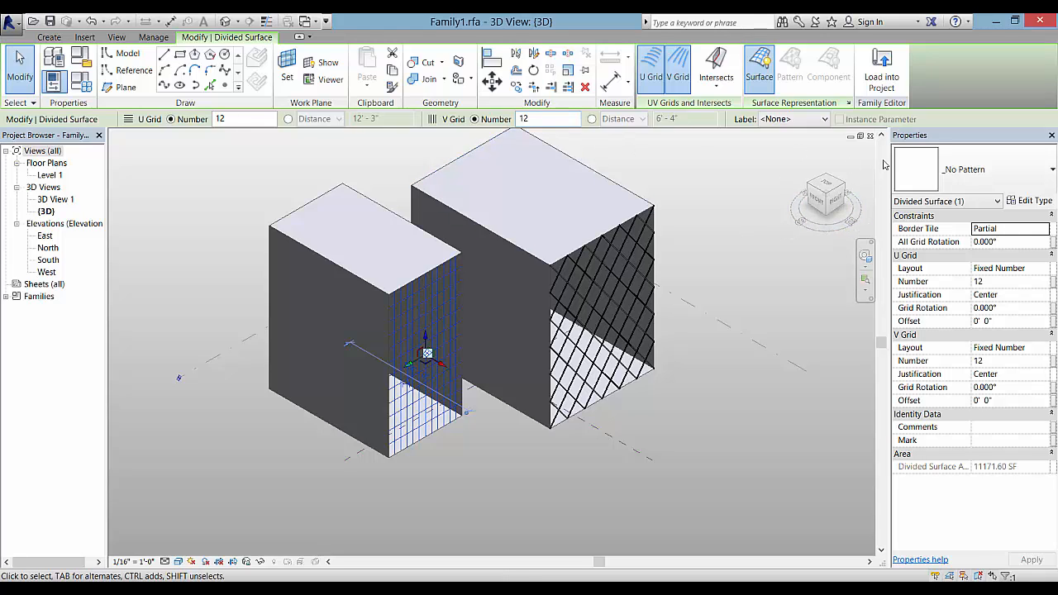
pyautogui.click(1029, 168)
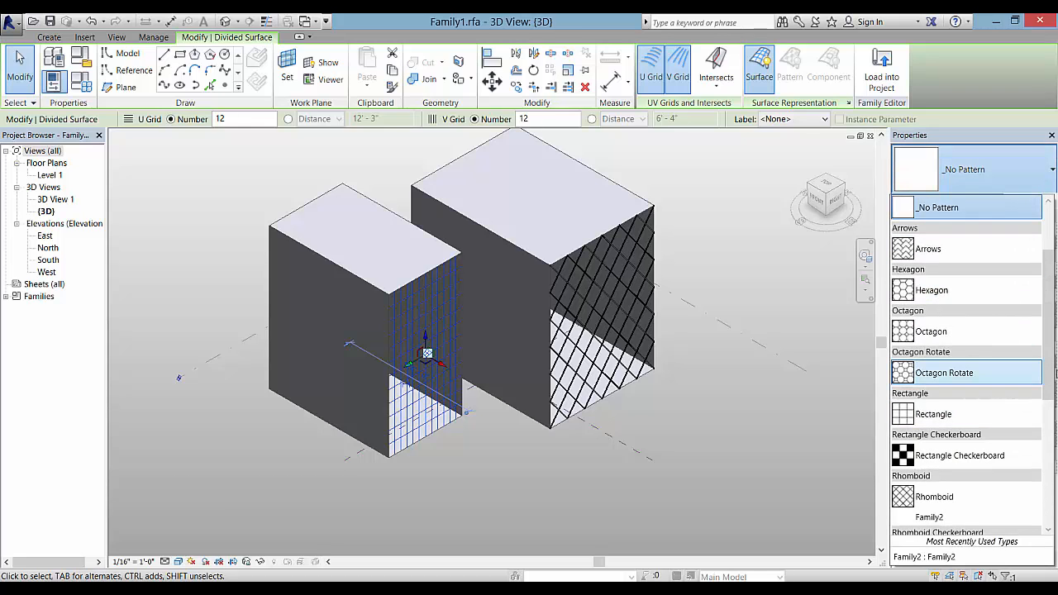
pyautogui.scroll(-3, 1004, 376)
pyautogui.click(1002, 395)
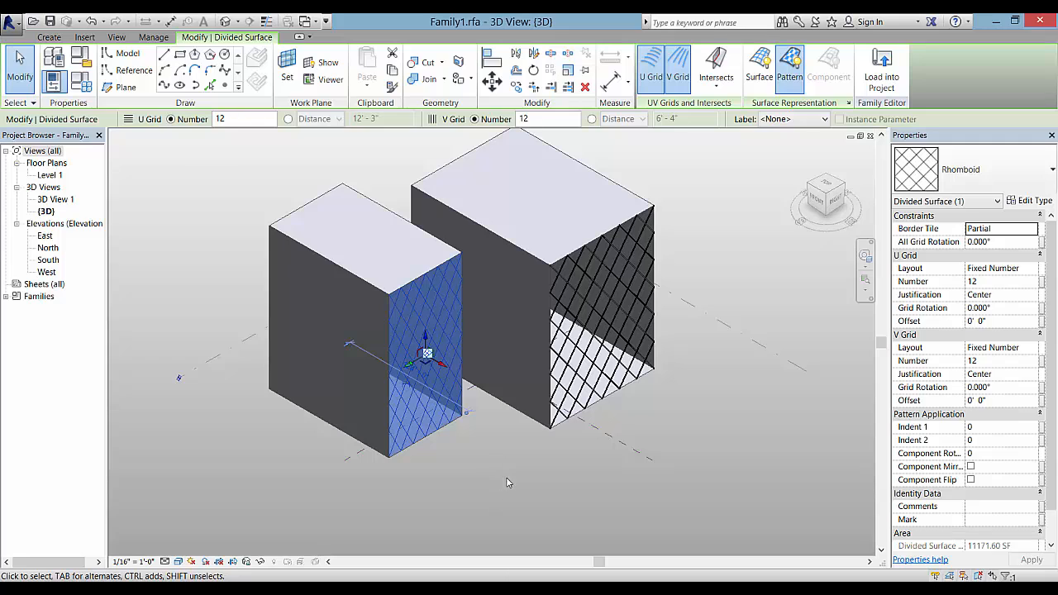
pyautogui.click(445, 449)
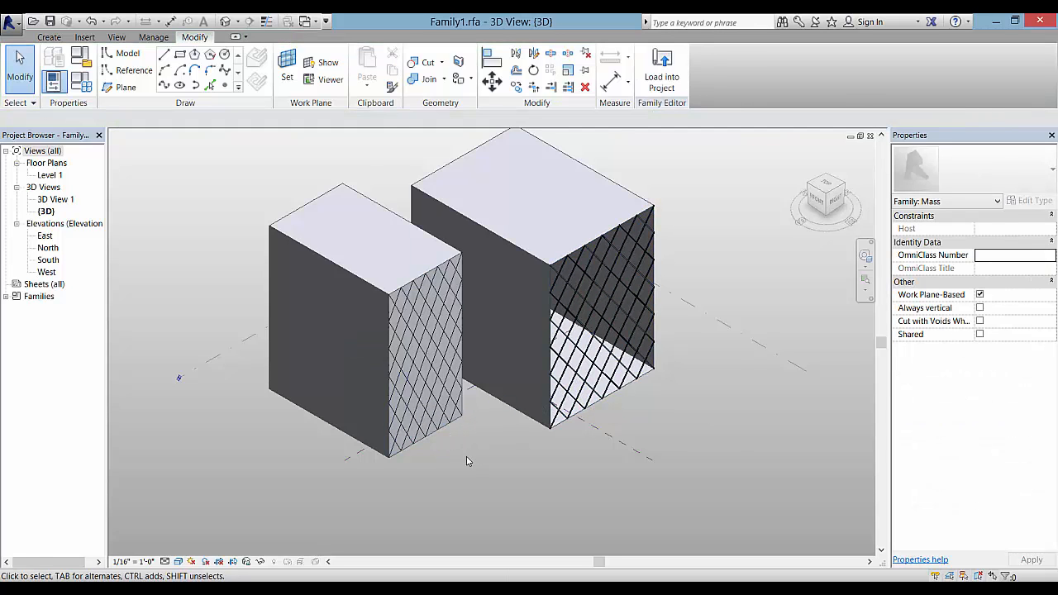
pyautogui.scroll(4, 465, 456)
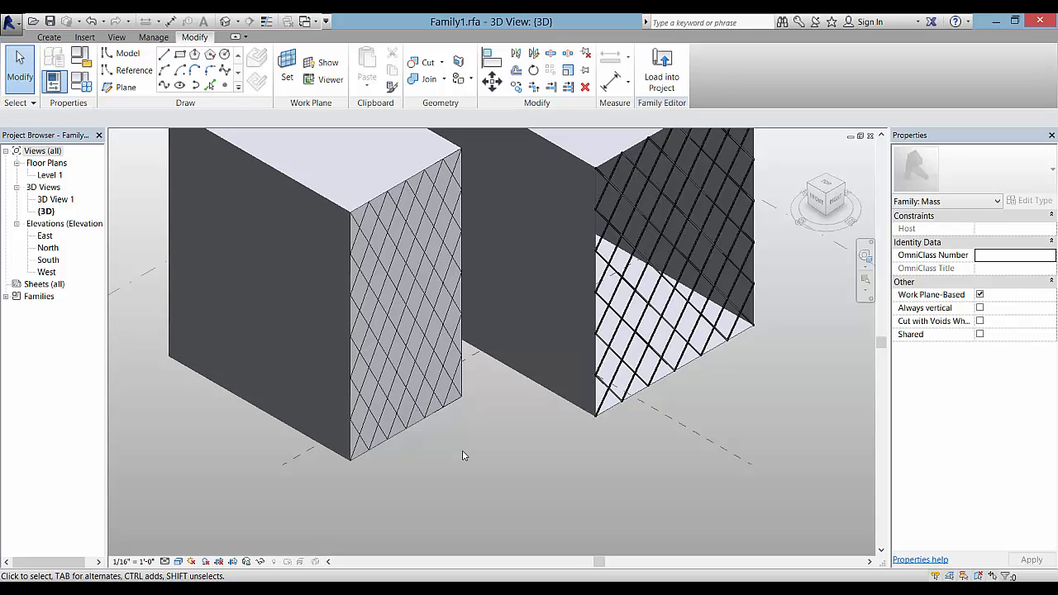
# Create a new family from the Curtain Panel Pattern Based.rft template
pyautogui.click(11, 22)
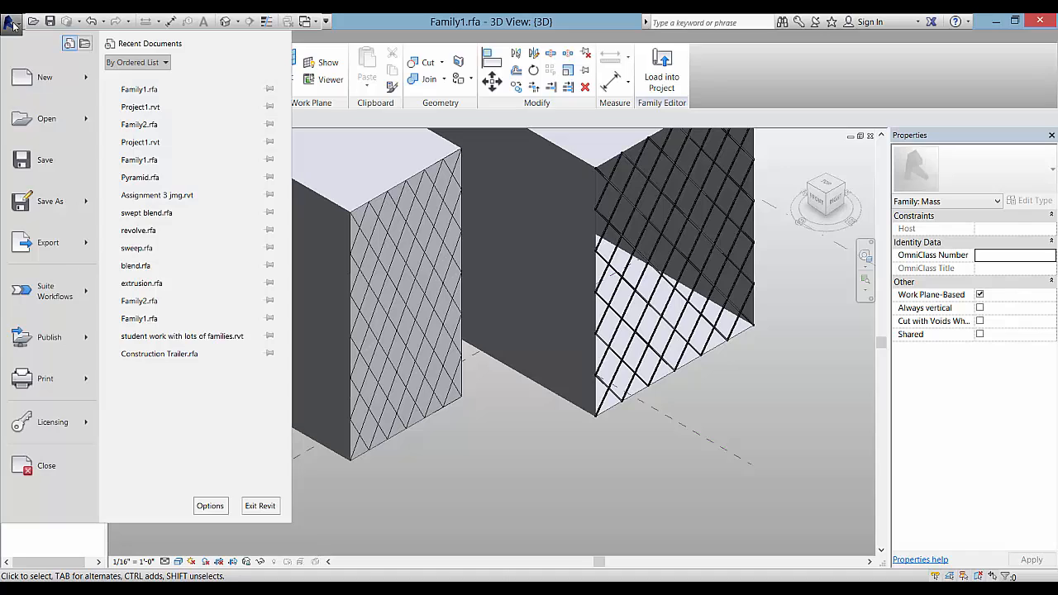
pyautogui.moveTo(64, 80)
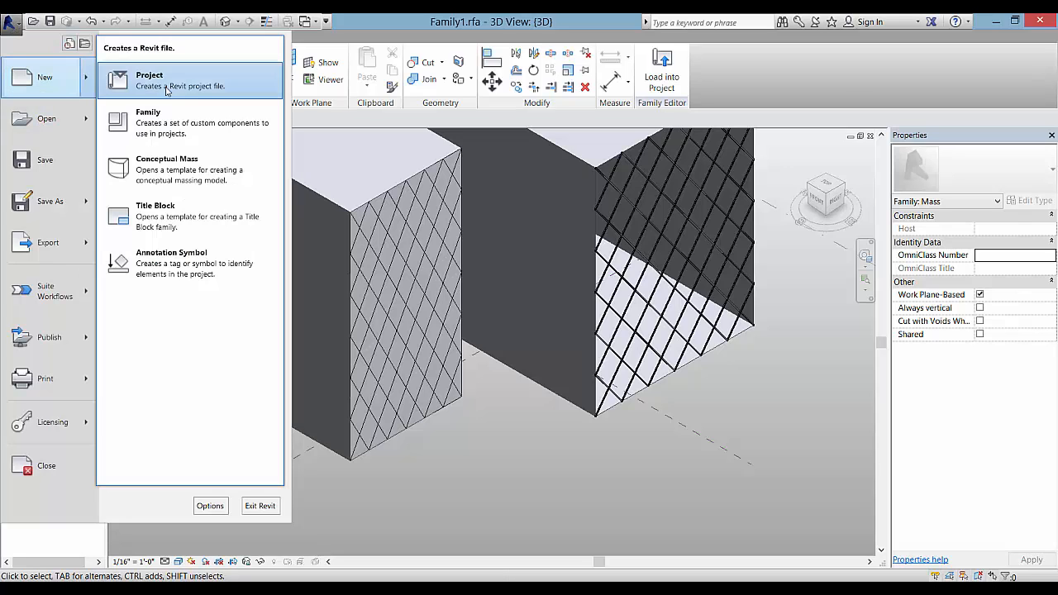
pyautogui.click(178, 128)
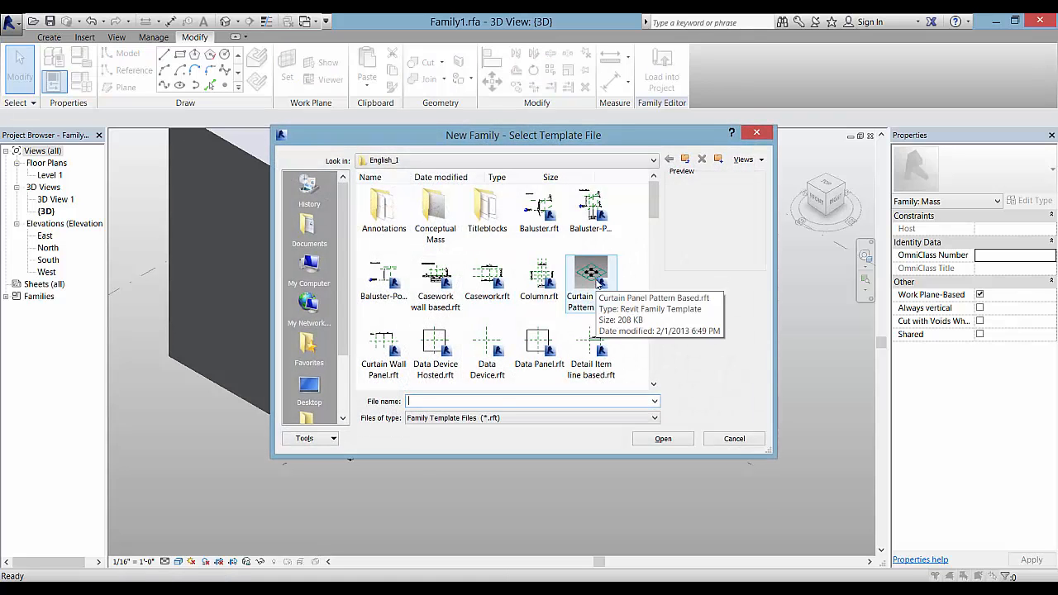
pyautogui.click(599, 281)
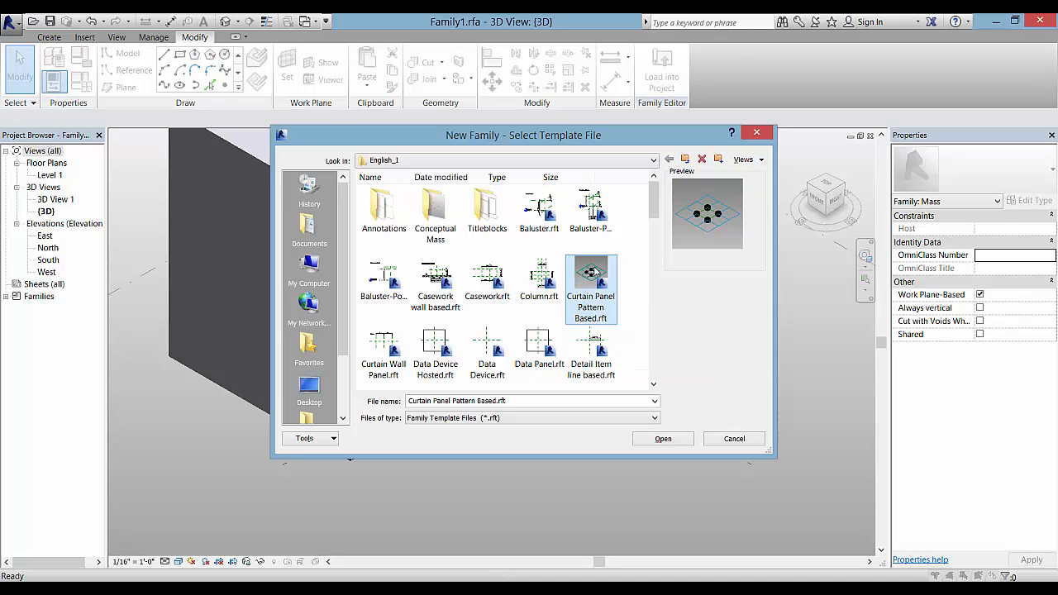
pyautogui.doubleClick(590, 273)
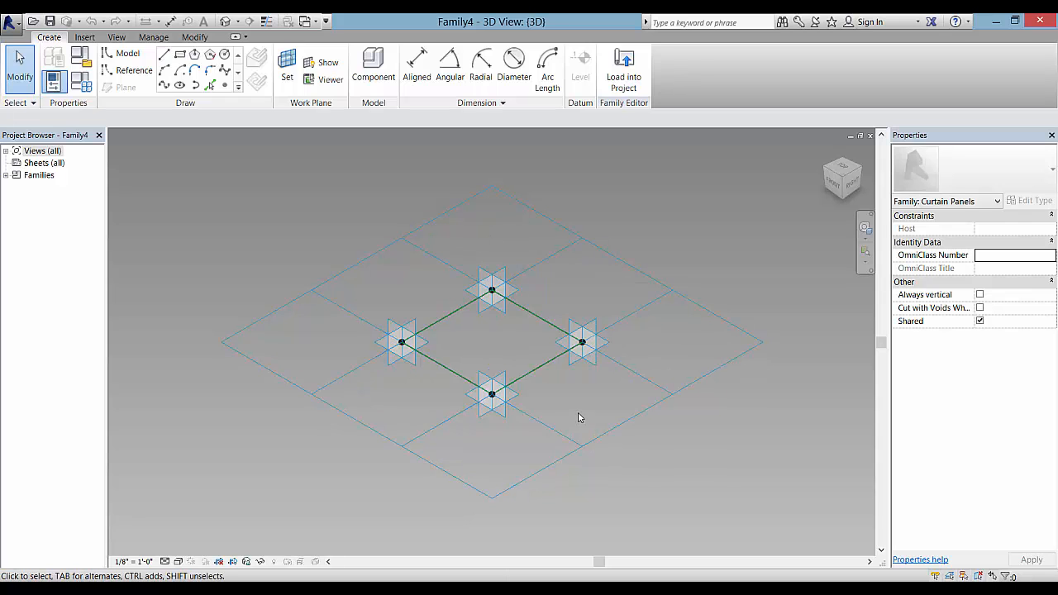
# Change the tile pattern grid from Rectangle to Rhomboid in the type selector
pyautogui.click(595, 438)
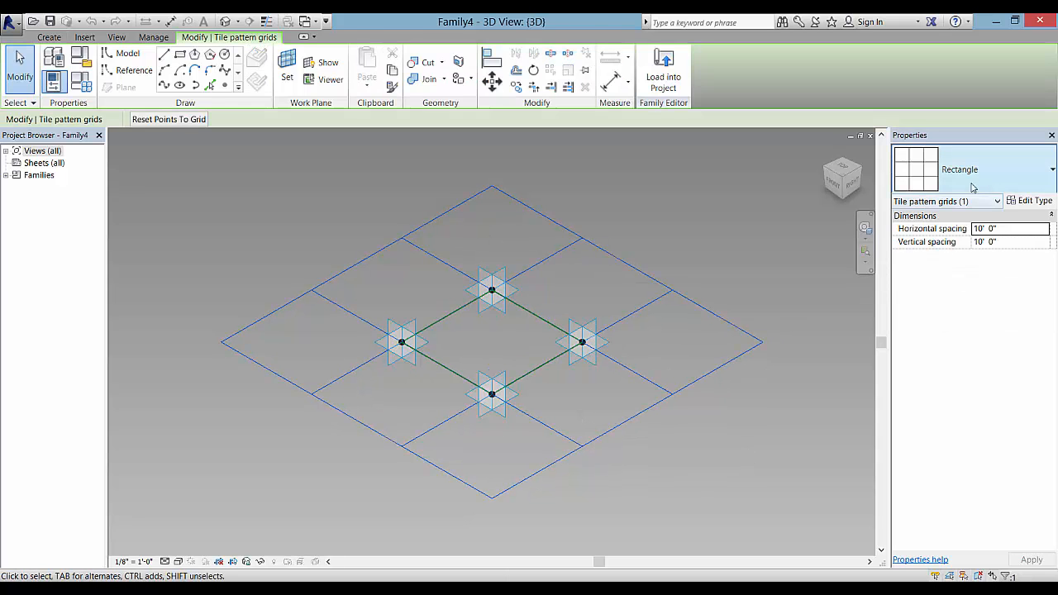
pyautogui.click(1022, 175)
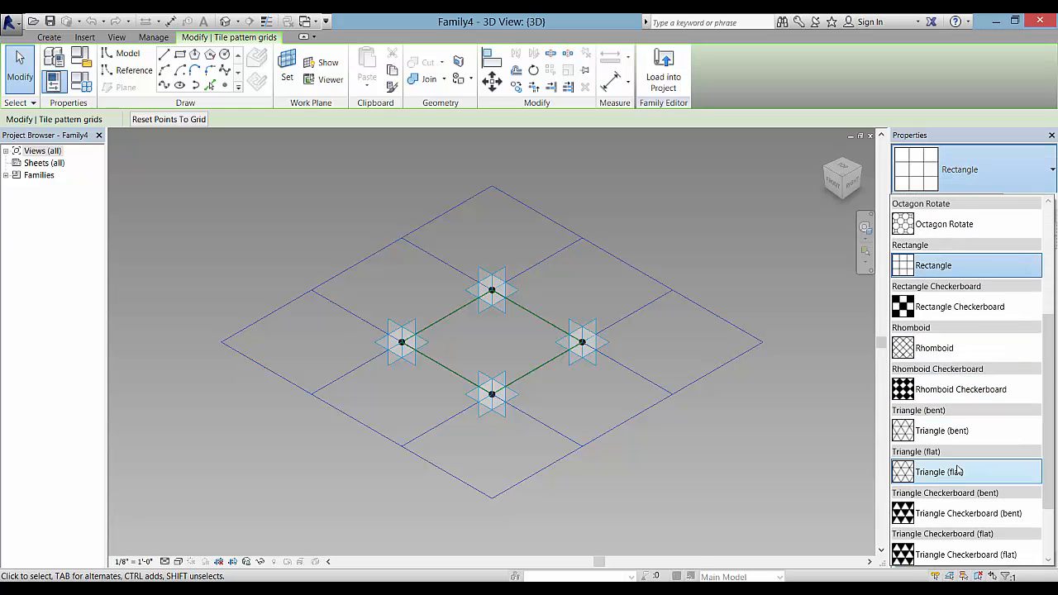
pyautogui.click(959, 351)
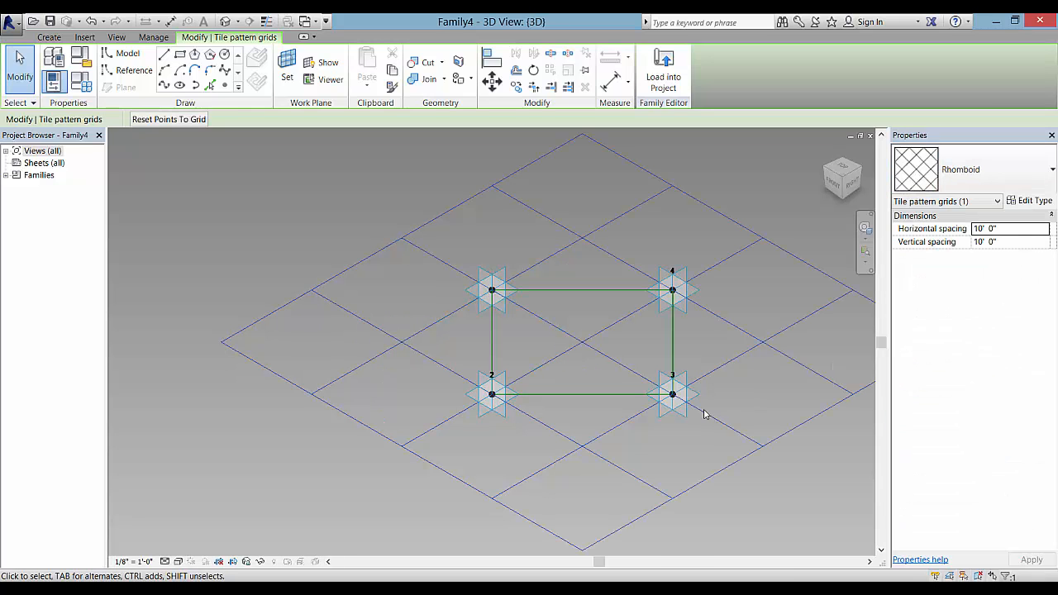
pyautogui.scroll(-1, 723, 384)
pyautogui.moveTo(746, 394); pyautogui.dragTo(436, 385, button='middle')
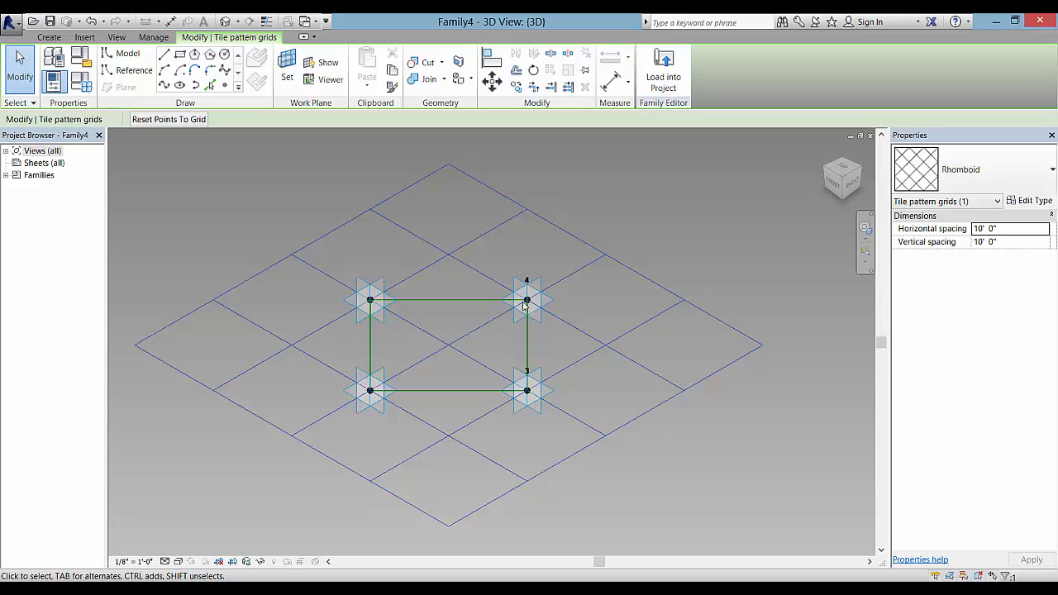
pyautogui.click(705, 242)
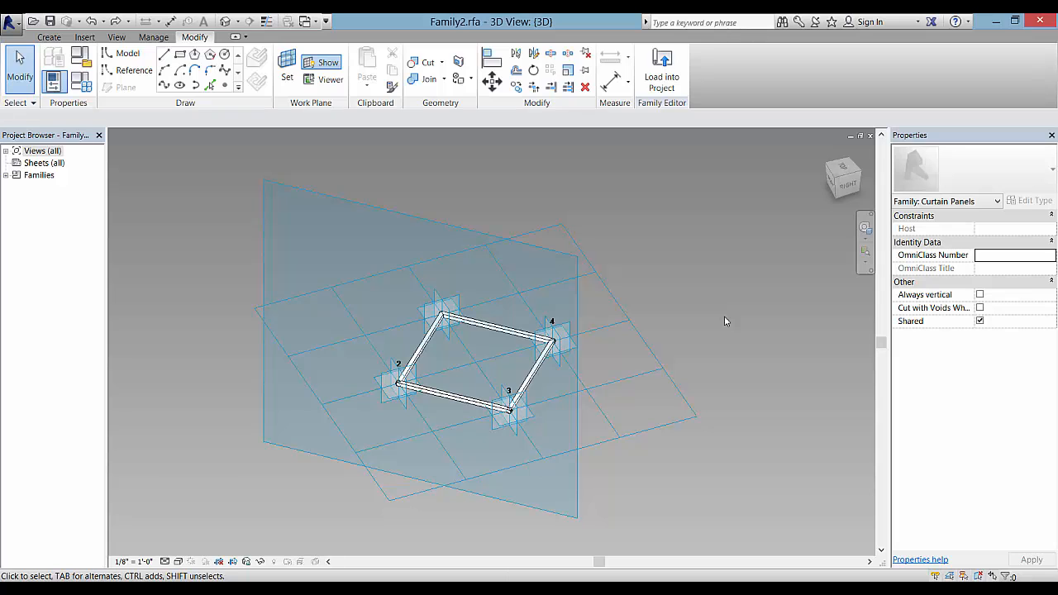
# Inspect the Family2 rhomboid tile grid, then start and cancel Point Element
pyautogui.click(657, 430)
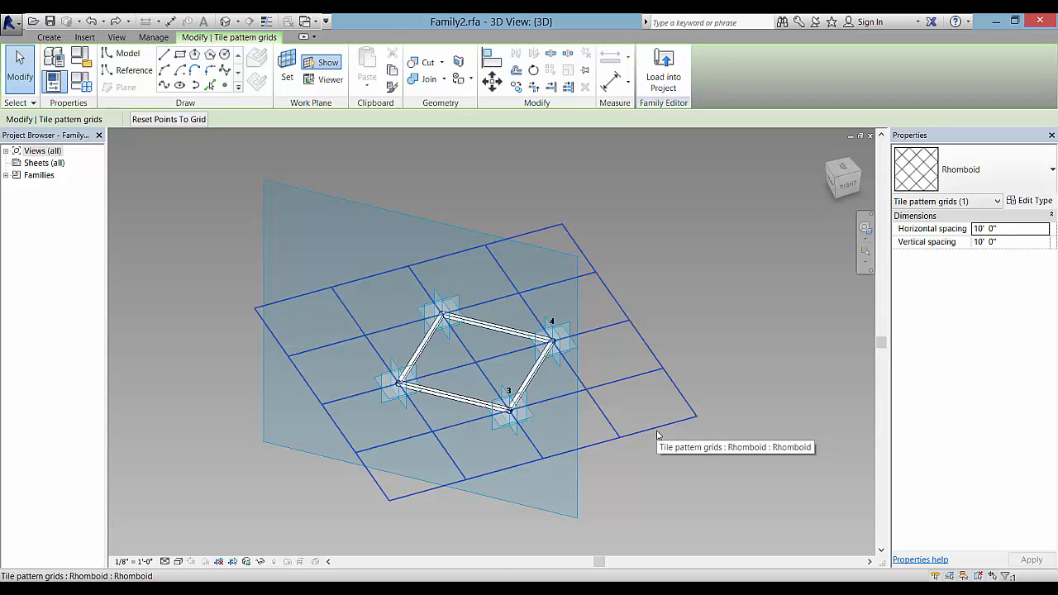
pyautogui.click(694, 325)
pyautogui.scroll(5, 422, 368)
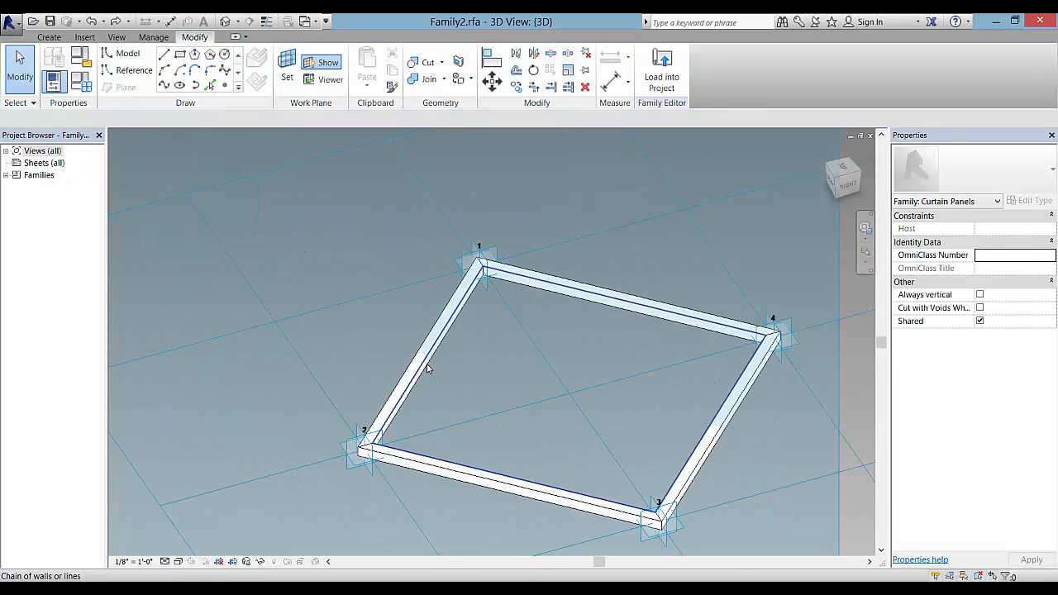
pyautogui.scroll(2, 426, 364)
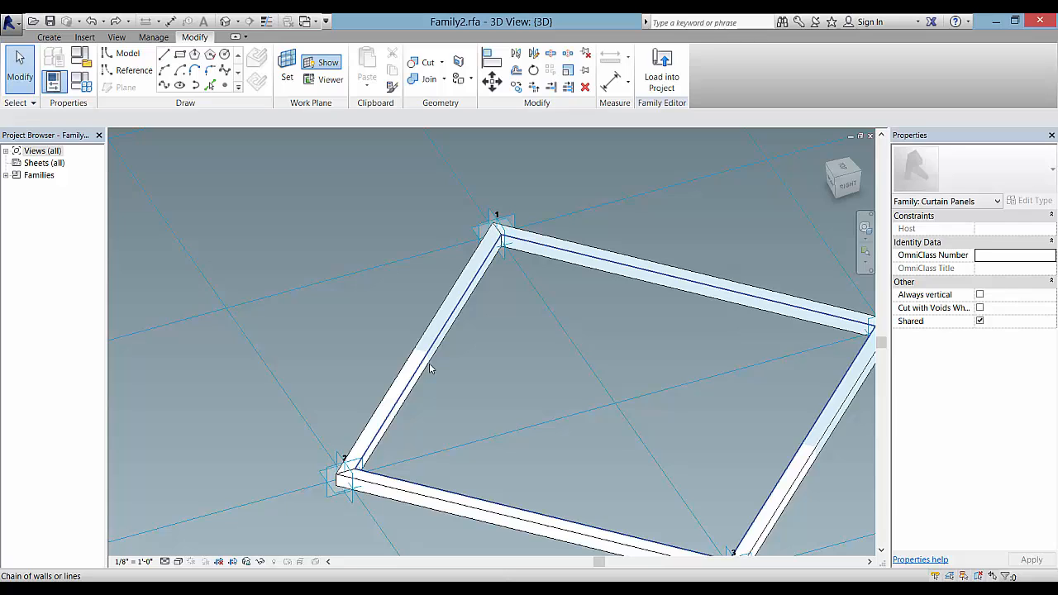
pyautogui.click(225, 86)
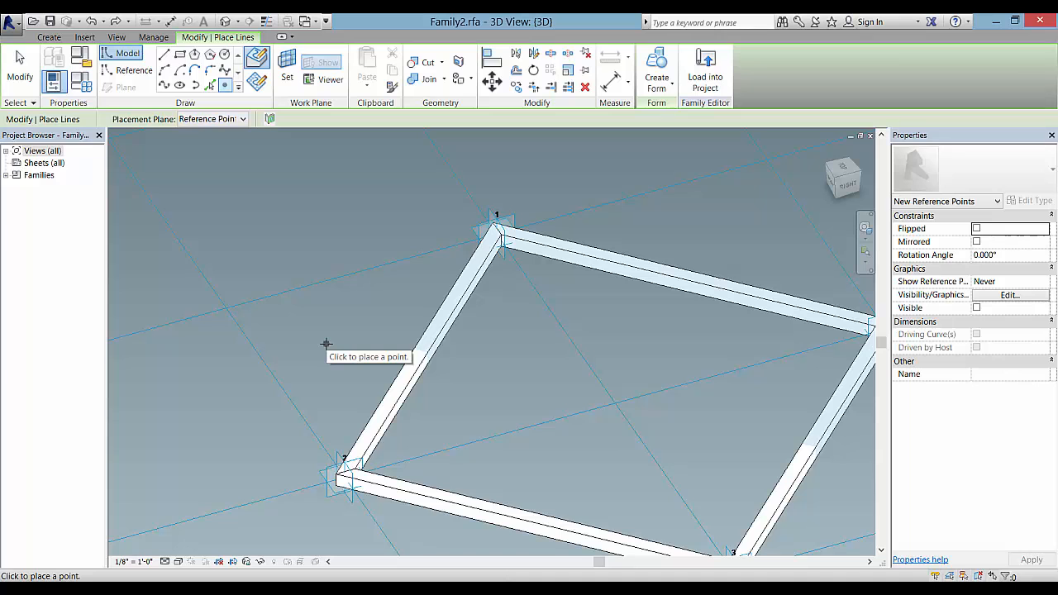
pyautogui.press('Escape')
pyautogui.press('Escape')
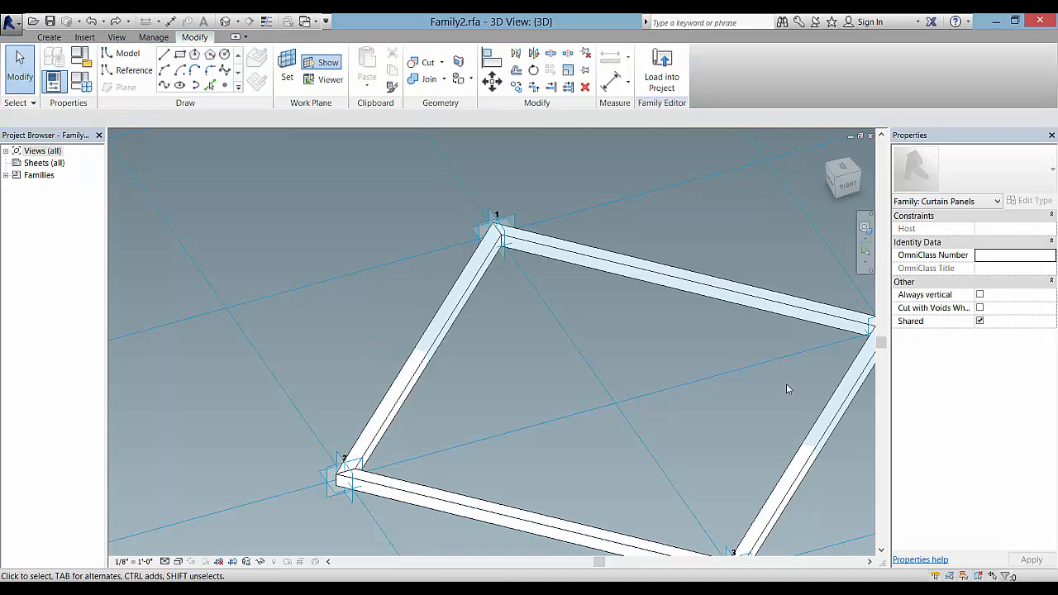
# Use Load into Project to offer Family2 to Family1.rfa, Family4 and Project1.rvt
pyautogui.scroll(-4, 670, 486)
pyautogui.moveTo(628, 465); pyautogui.dragTo(505, 419, button='middle')
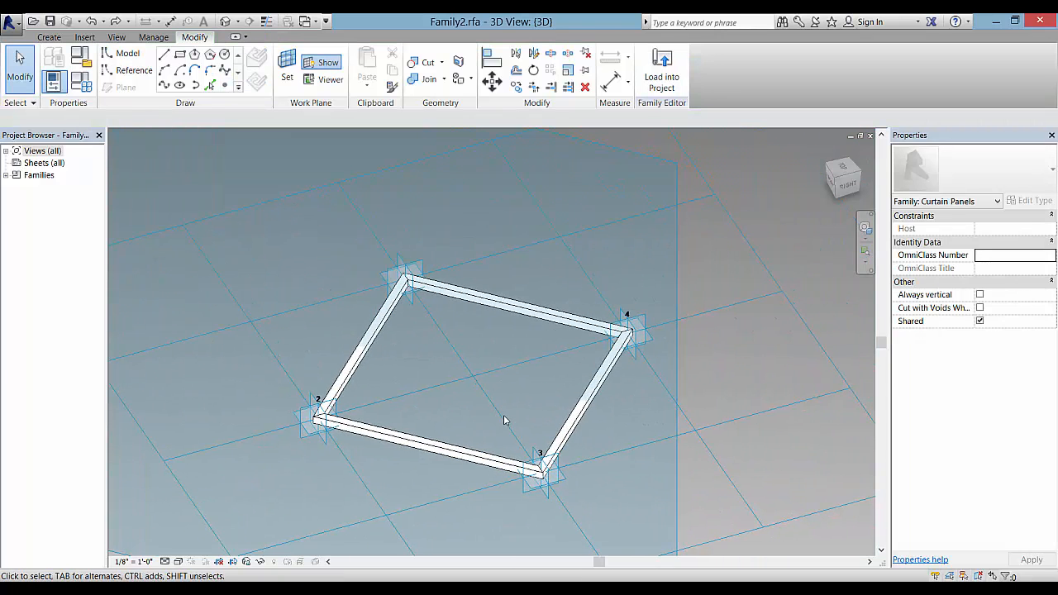
pyautogui.scroll(2, 505, 420)
pyautogui.scroll(1, 505, 420)
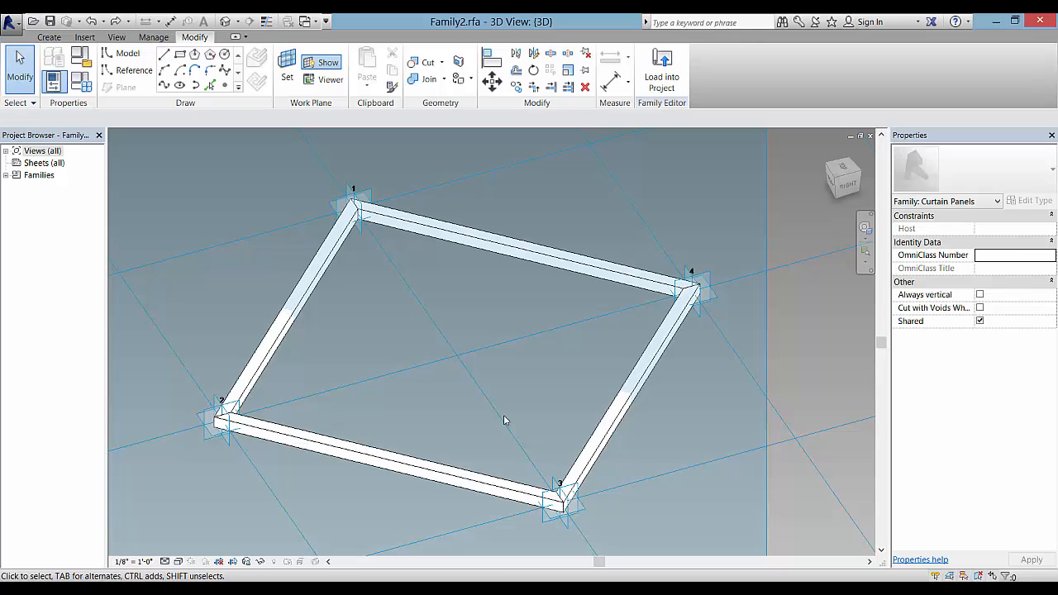
pyautogui.scroll(-2, 561, 383)
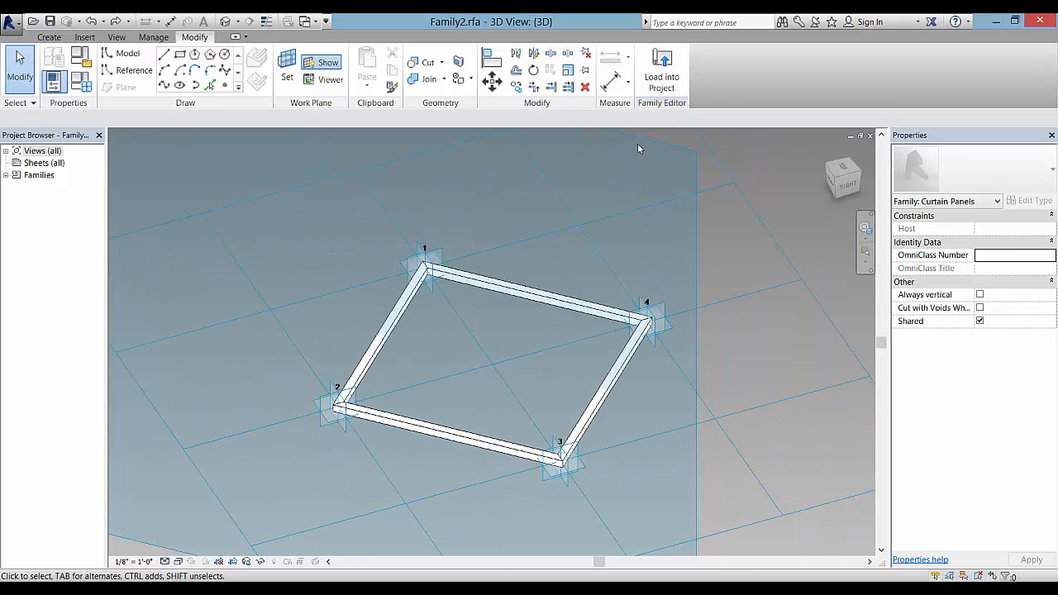
pyautogui.click(664, 81)
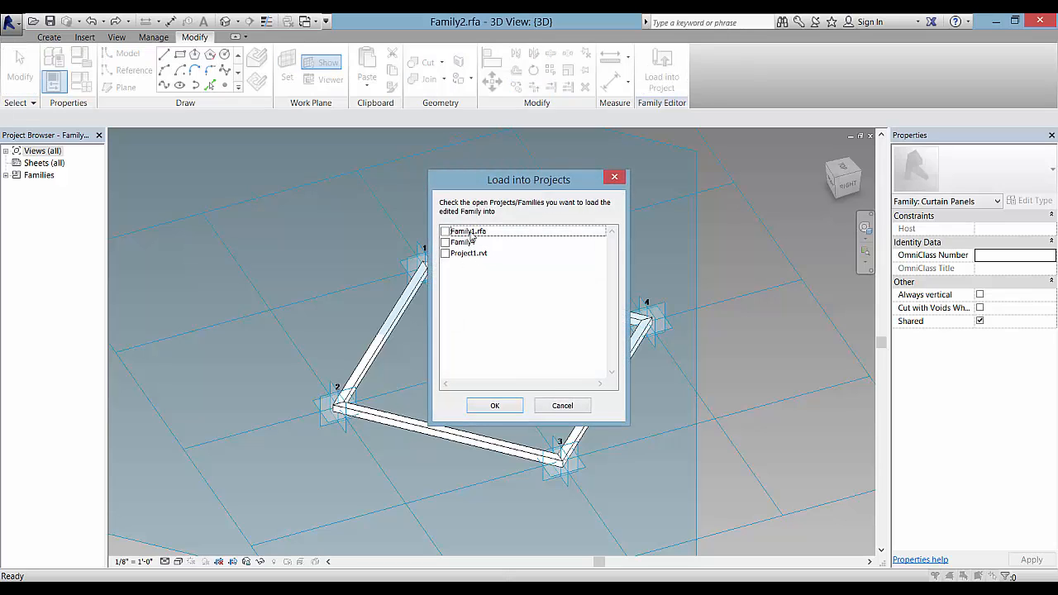
# Cancel the Load into Projects dialog and return to the Family1 masses document
pyautogui.click(562, 408)
pyautogui.hotkey('ctrl', 'Tab')
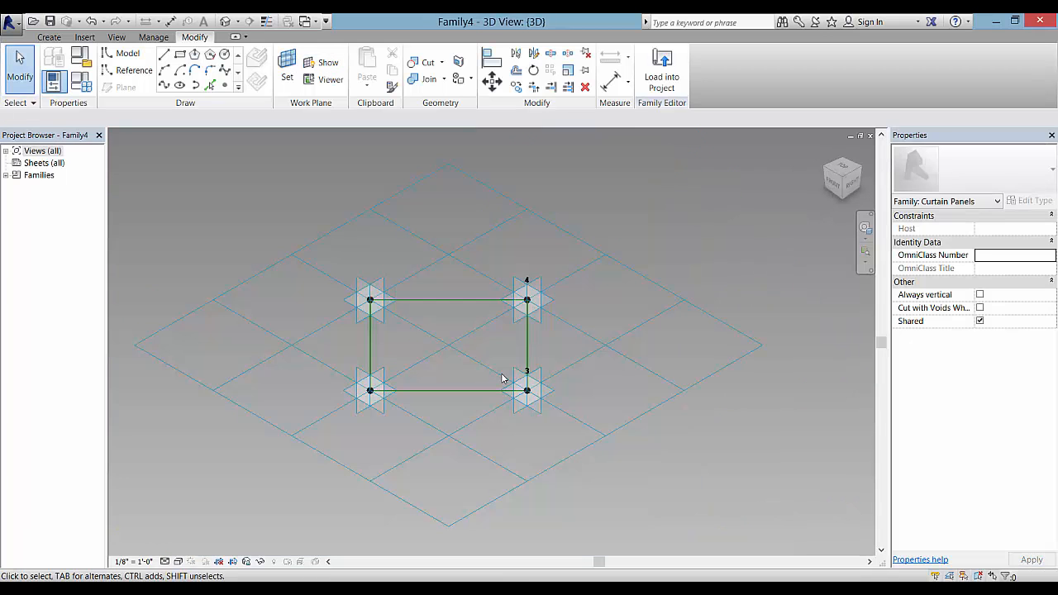
pyautogui.hotkey('ctrl', 'Tab')
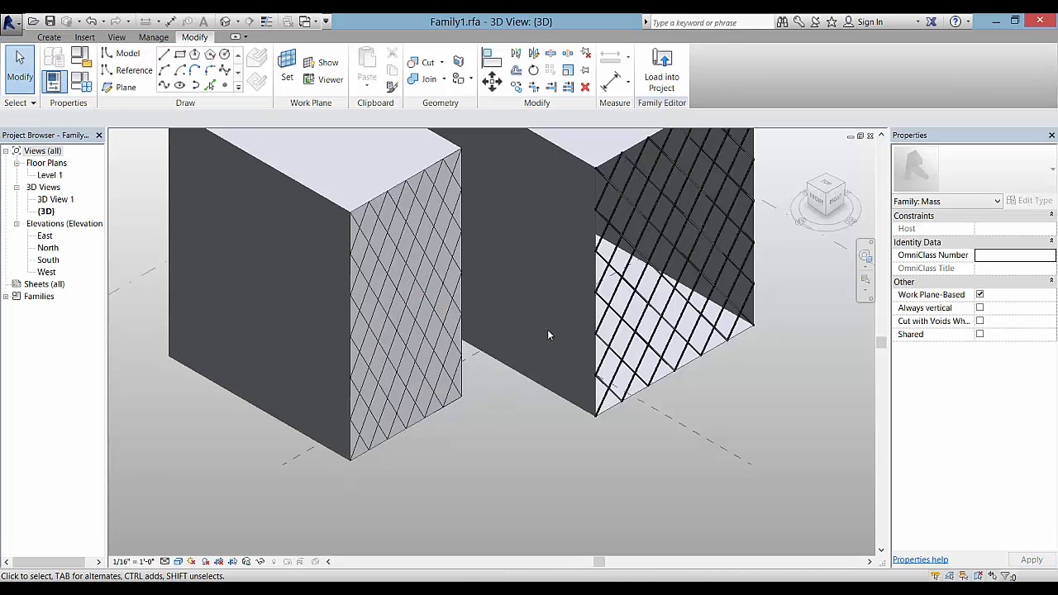
# Apply Rhomboid : Family2 to the left mass's divided surface, then show Project1.rvt
pyautogui.click(413, 318)
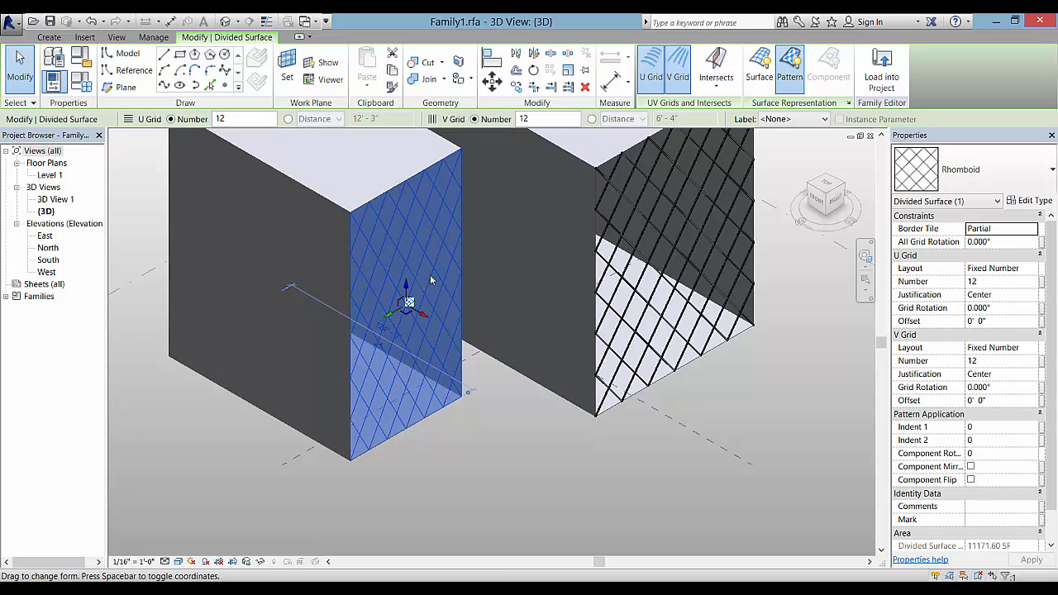
pyautogui.click(1019, 172)
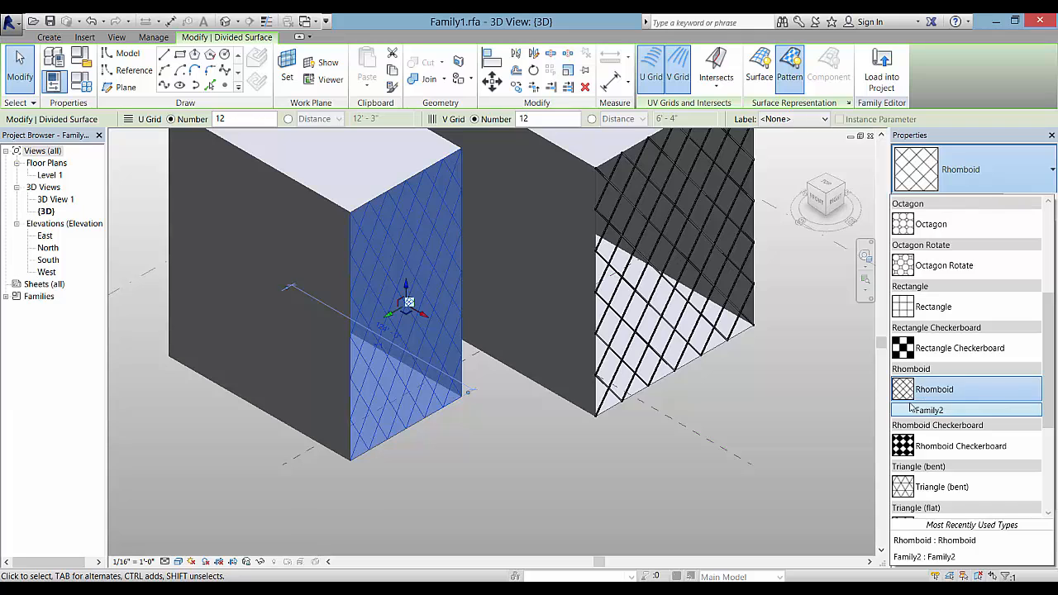
pyautogui.moveTo(937, 393)
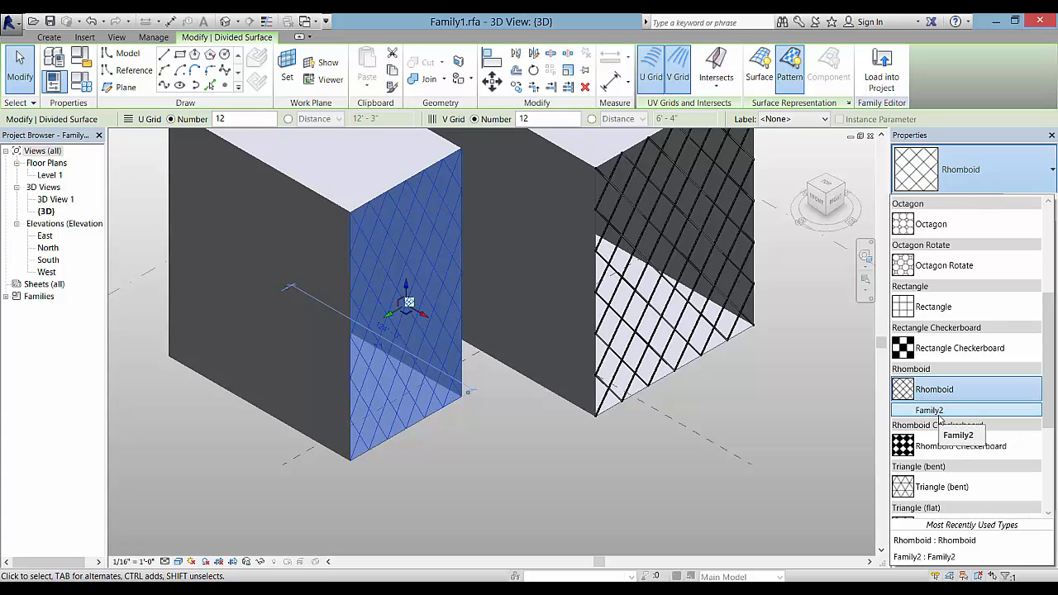
pyautogui.click(938, 418)
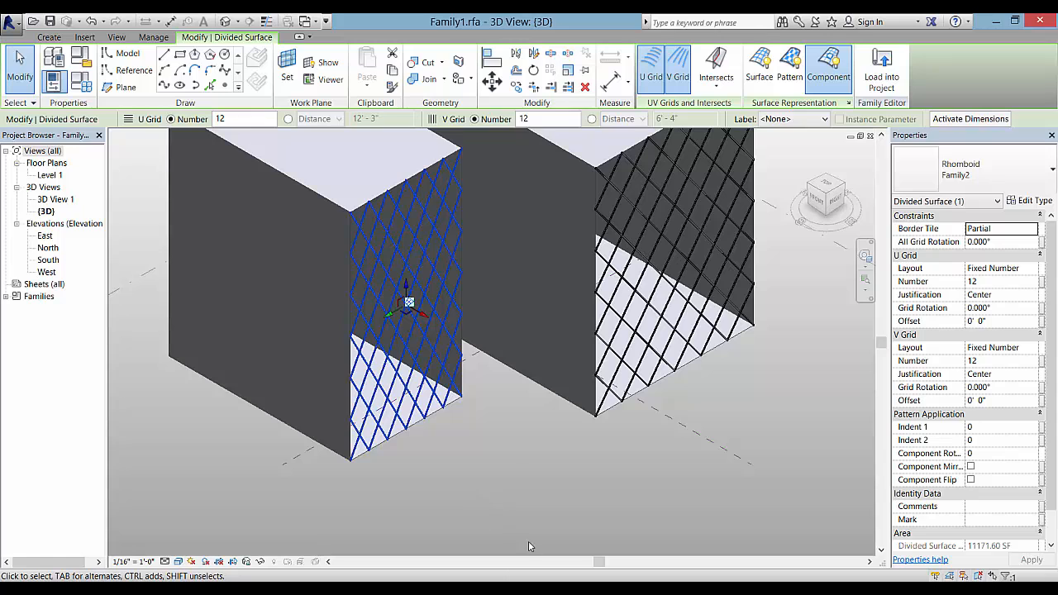
pyautogui.click(514, 475)
pyautogui.hotkey('ctrl', 'Tab')
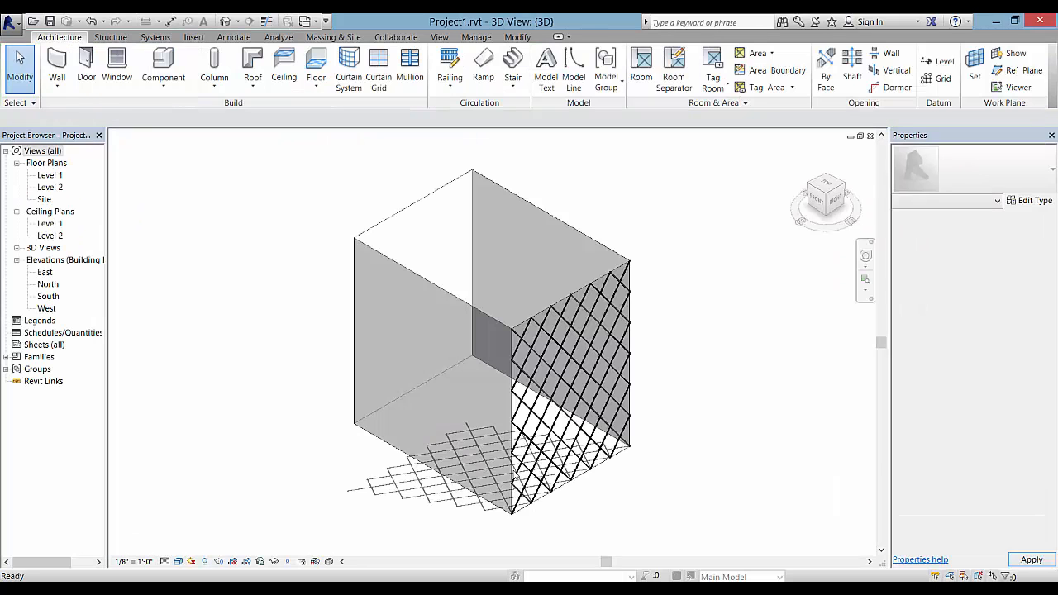